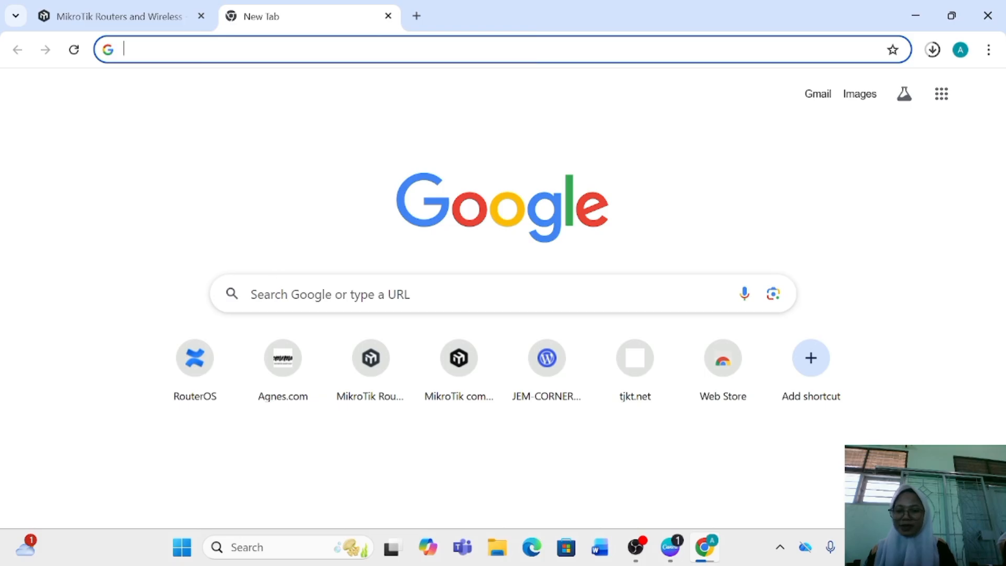
Go to mikrotik.com and open its Software downloads page
text(mik)
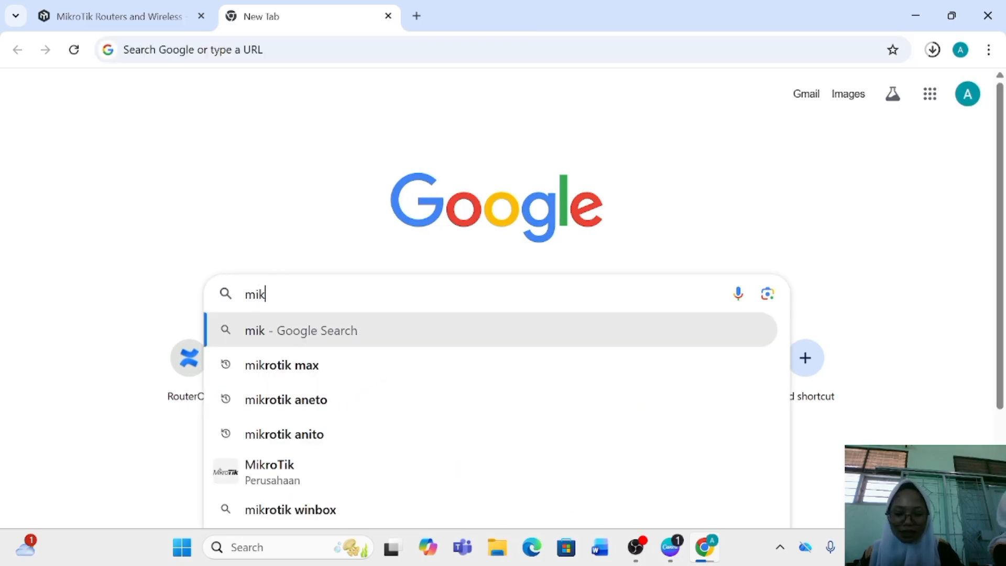
text(rotik.com)
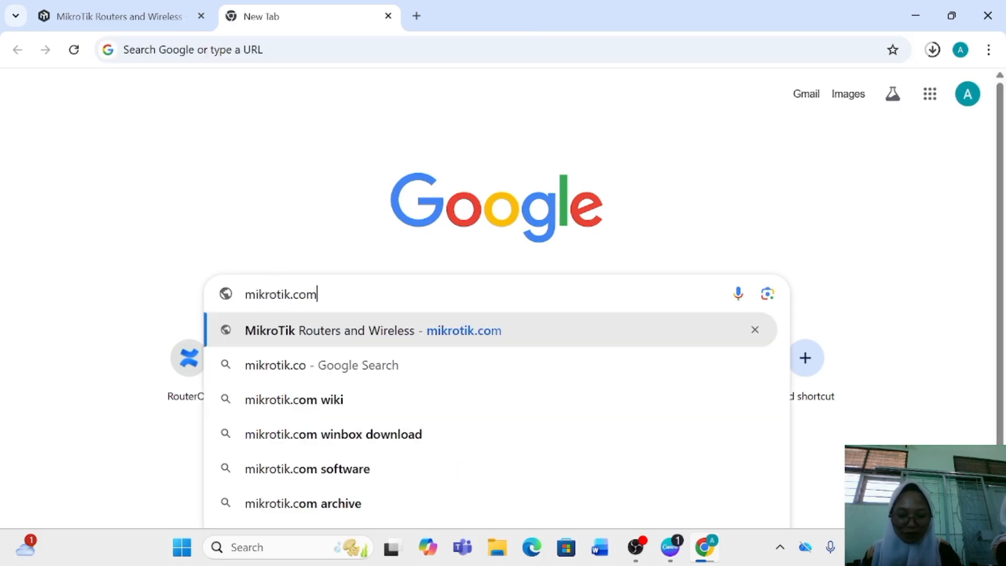
key(Return)
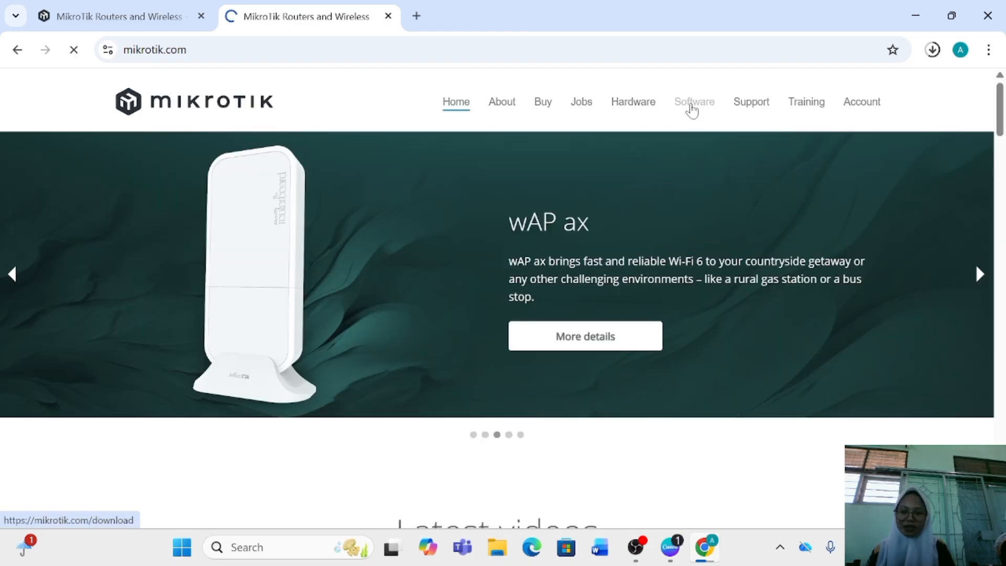
click(691, 105)
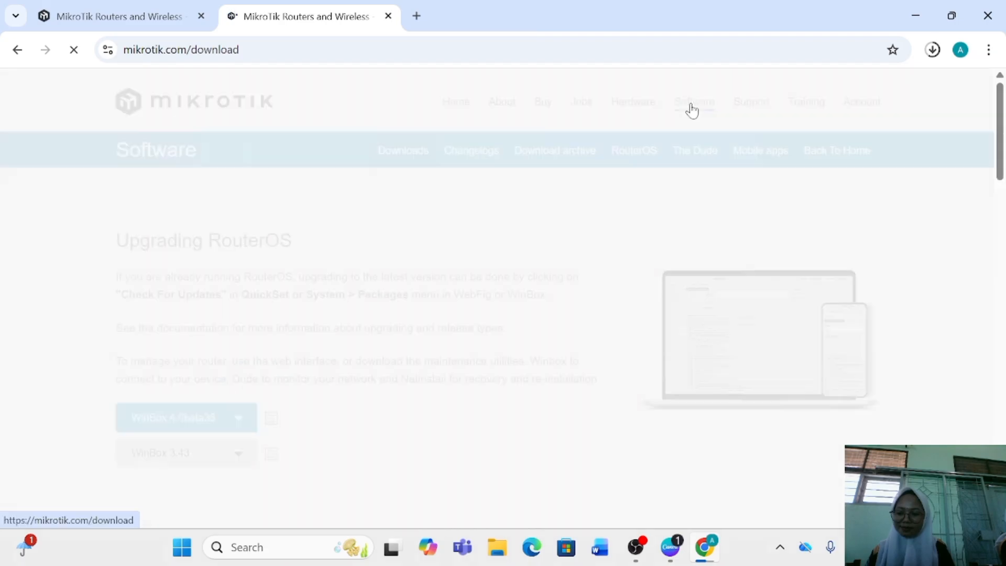
Expand the Cloud Hosted Router section on the MikroTik downloads page
scroll(443, 317, down, 8)
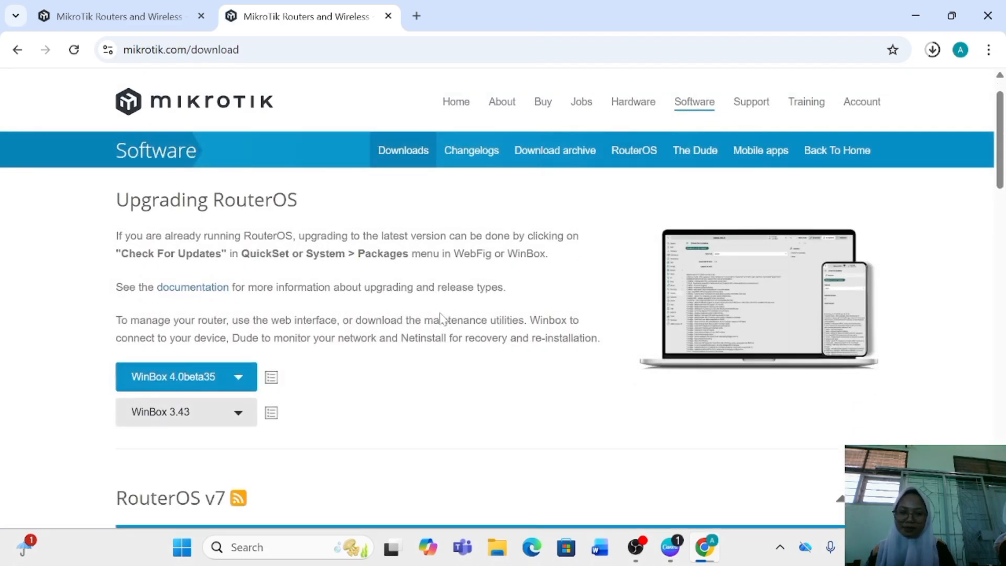
scroll(443, 318, down, 2)
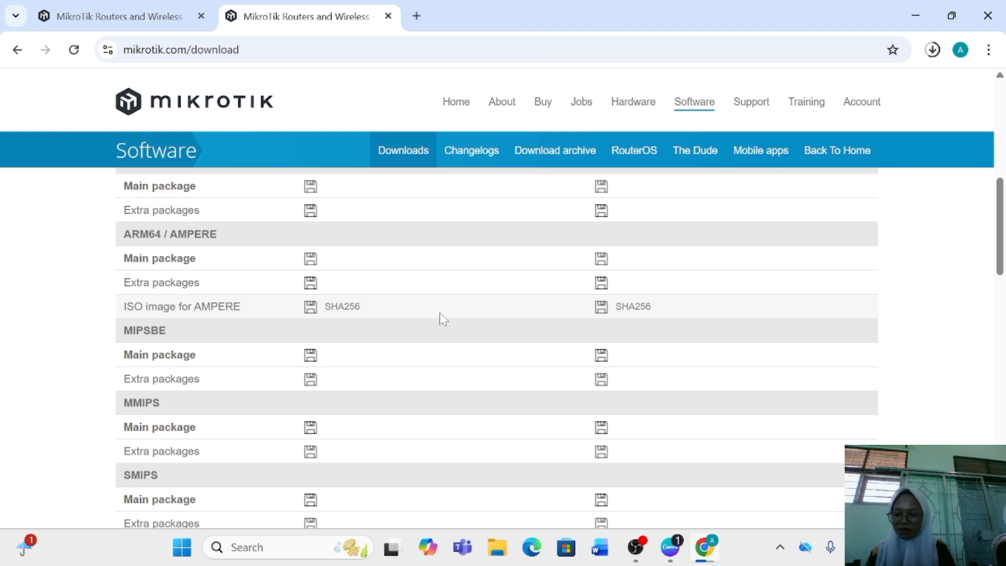
scroll(439, 319, down, 10)
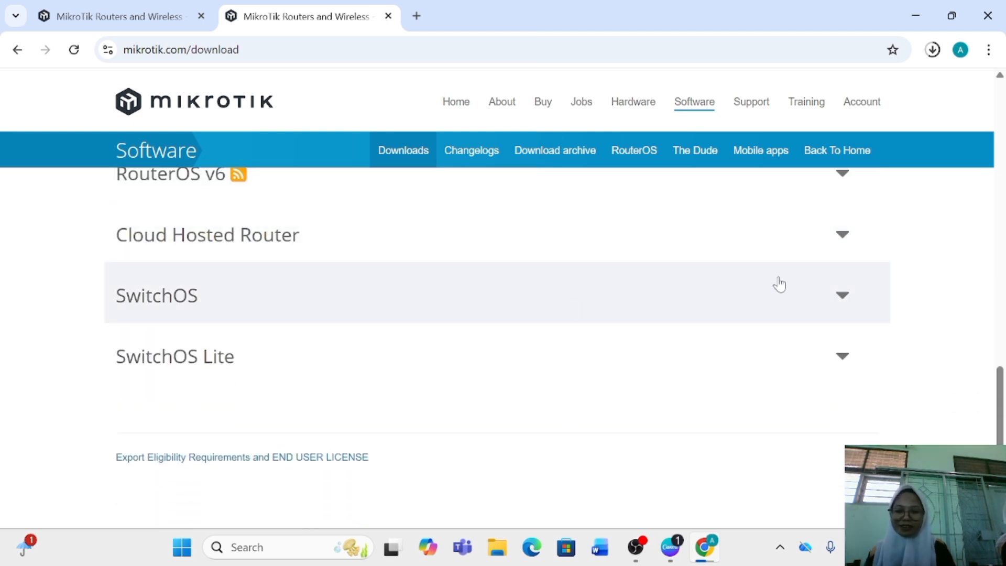
scroll(784, 287, up, 1)
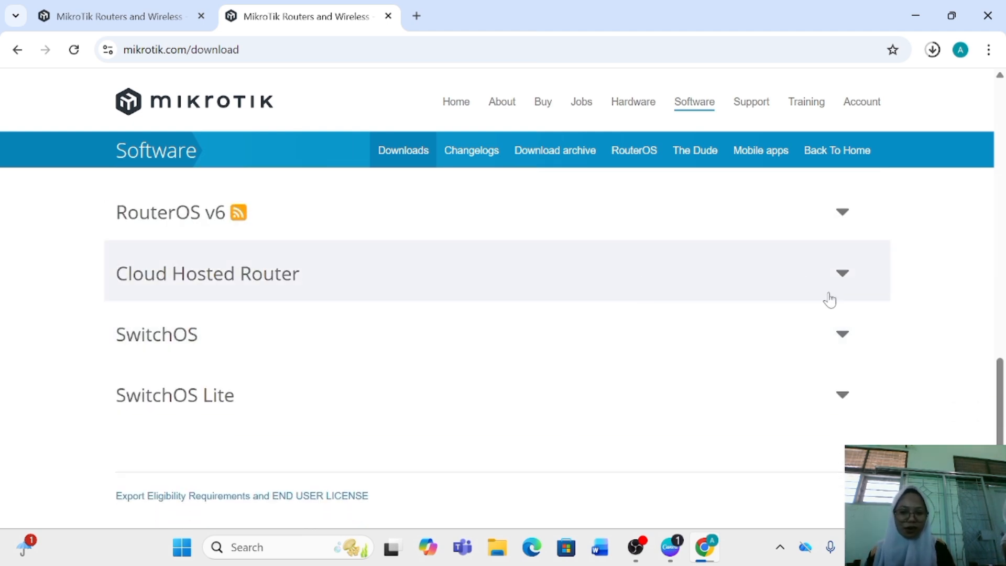
click(845, 280)
Download the Cloud Hosted Router raw disk image for version 6.49.18 Long-Term and show the recent download history
scroll(524, 347, down, 2)
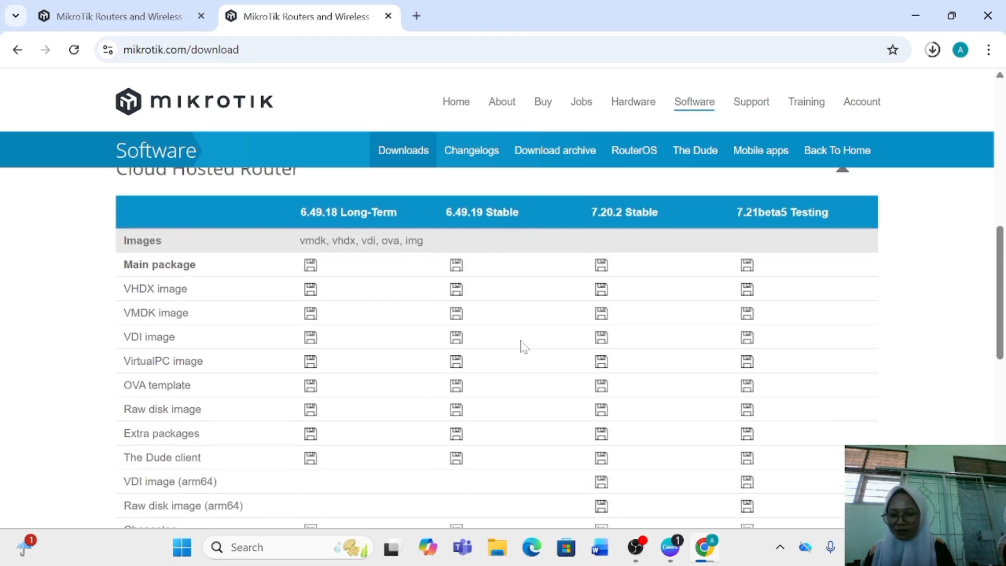
scroll(524, 347, down, 1)
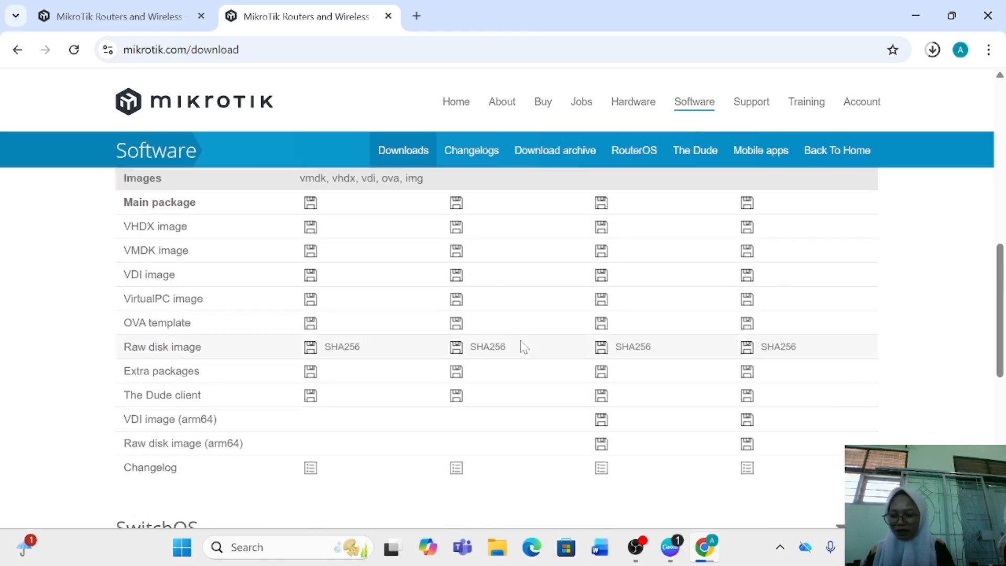
scroll(521, 346, down, 1)
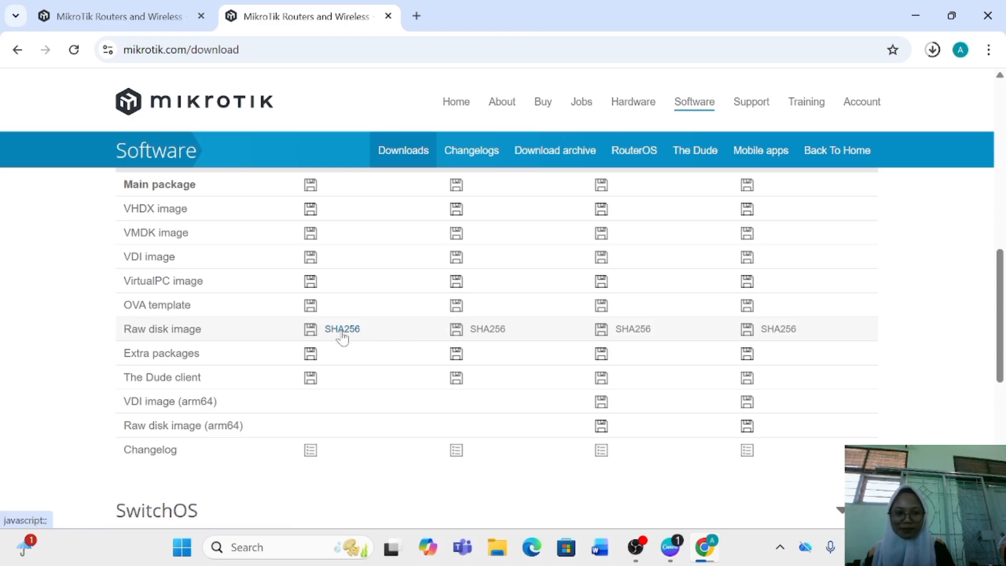
click(310, 330)
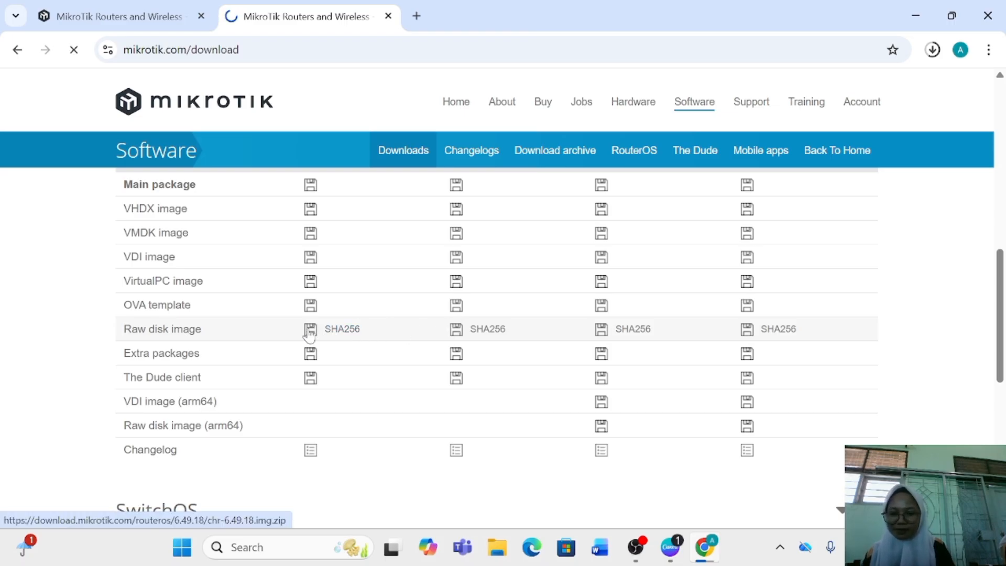
click(932, 50)
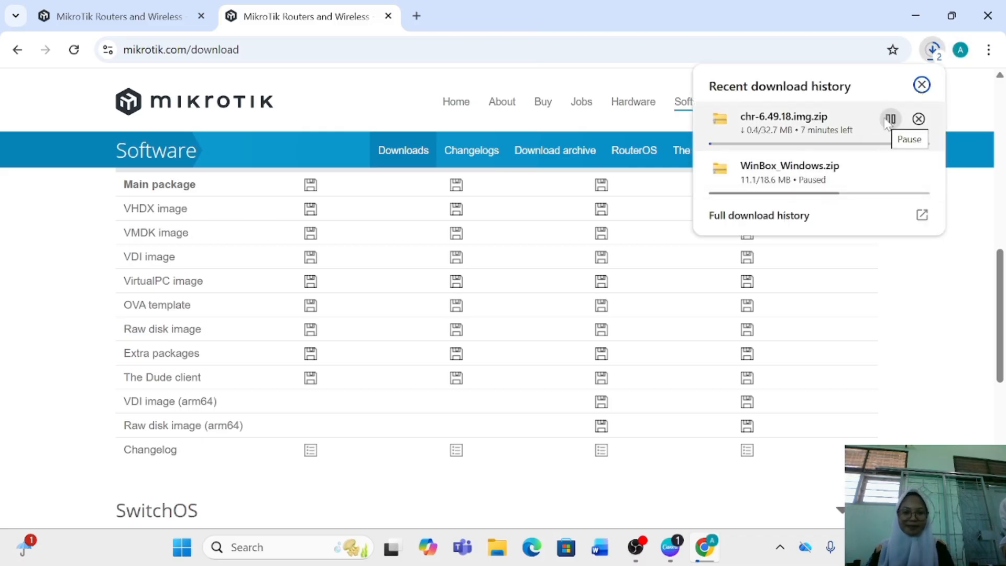
Search Google for win-scp in a new tab and open the official WinSCP download page
click(417, 16)
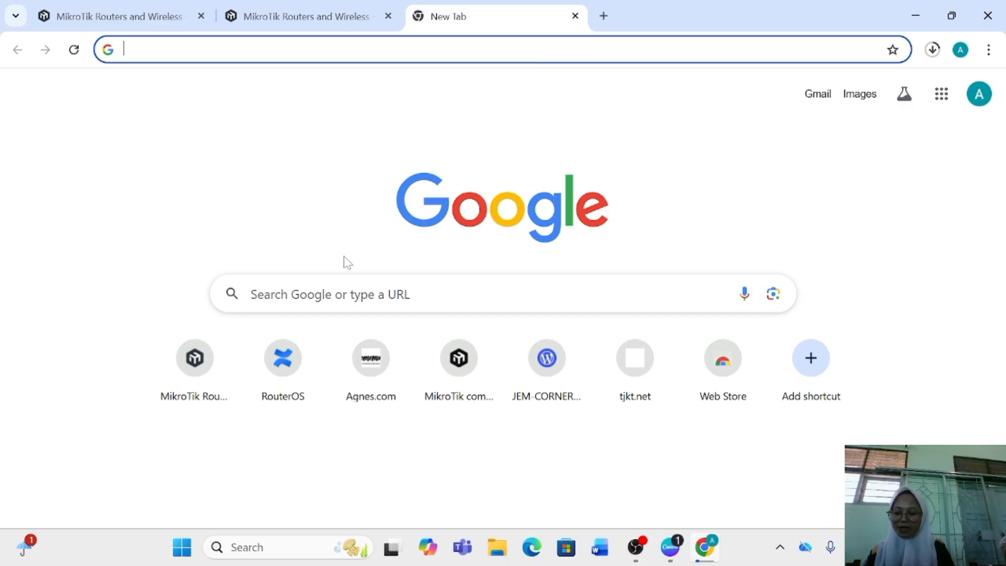
click(323, 304)
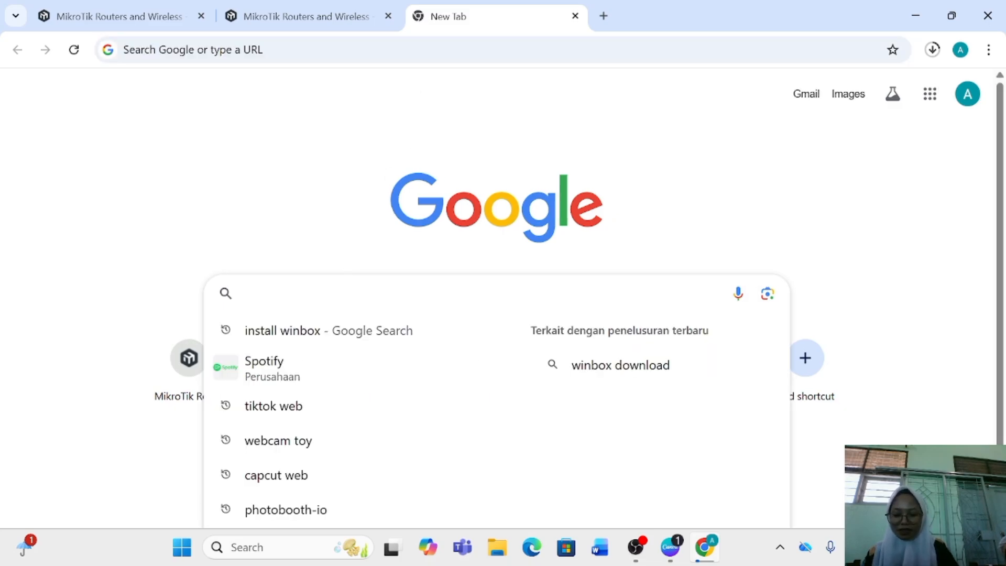
text(win)
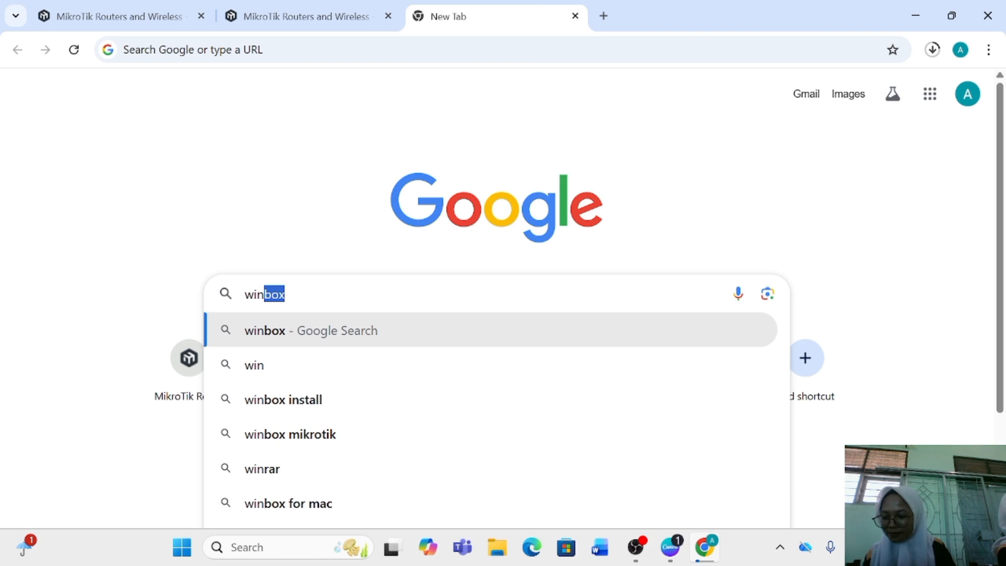
text(-scp)
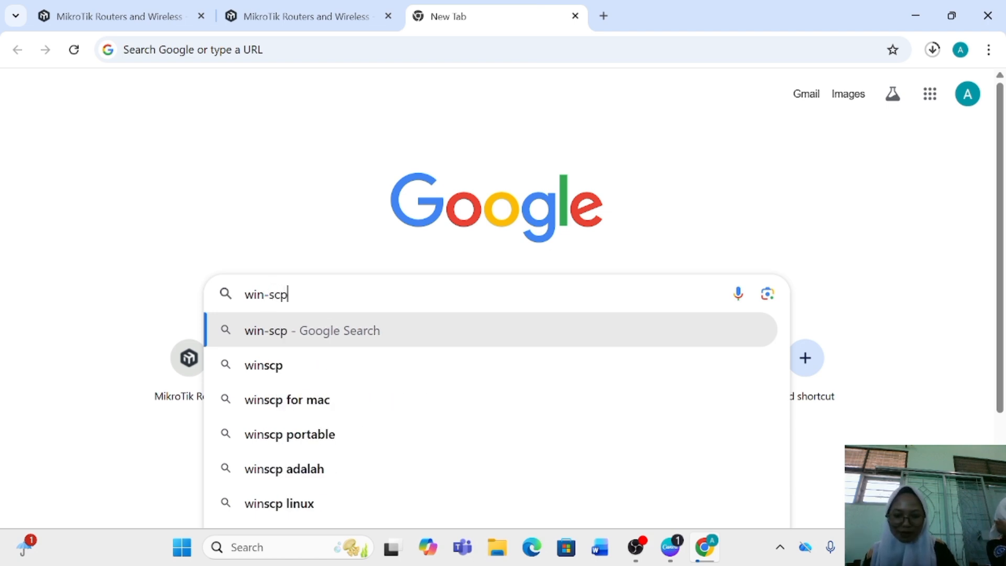
key(Return)
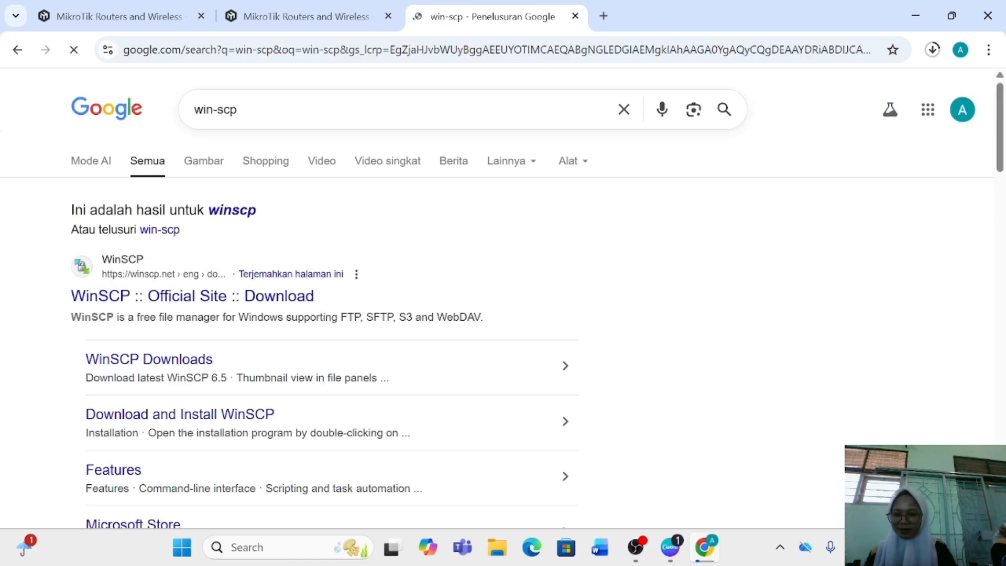
click(155, 295)
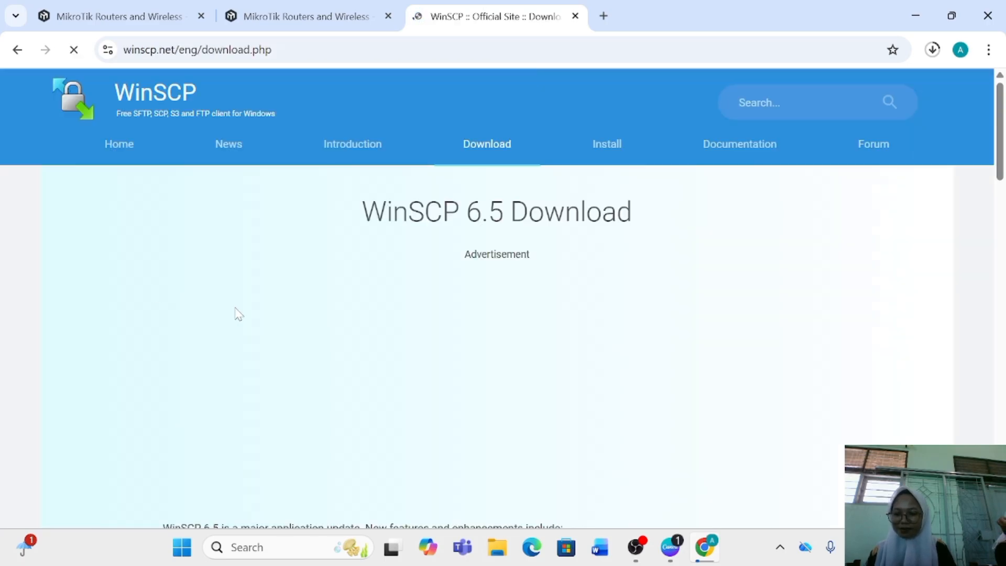
Collapse the advertisement covering the page and start the WinSCP 6.5.4 download
scroll(346, 343, down, 12)
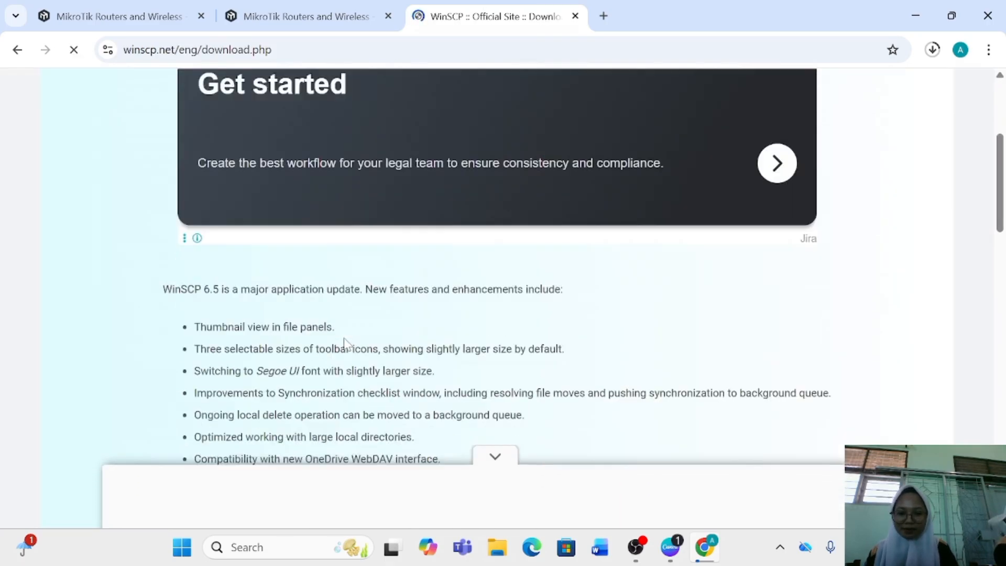
scroll(345, 343, up, 1)
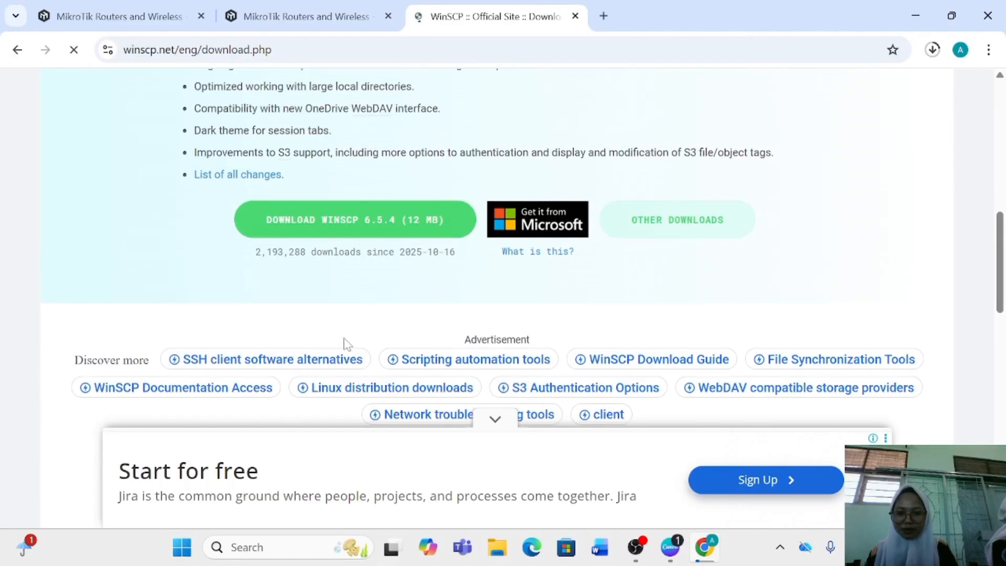
click(495, 420)
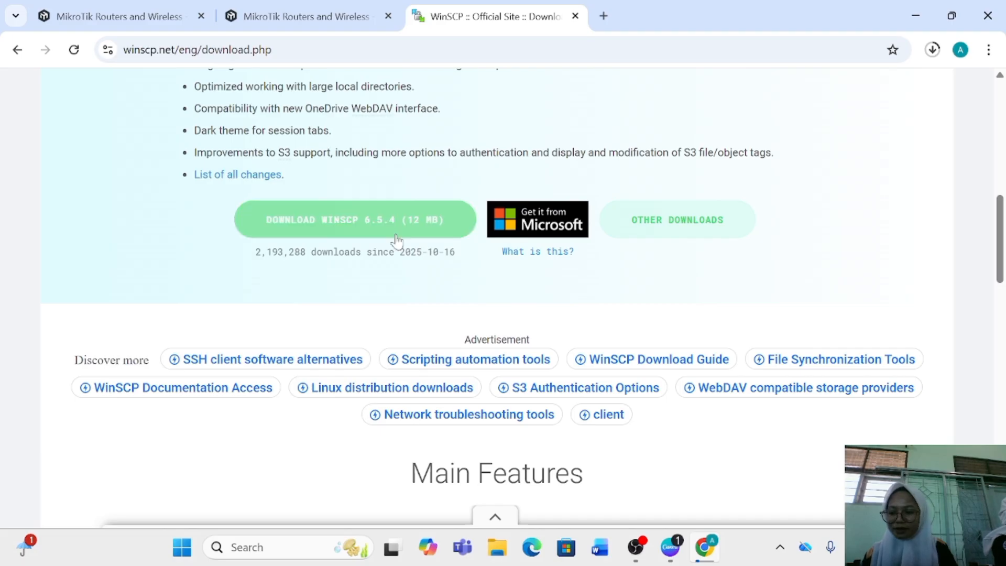
click(387, 219)
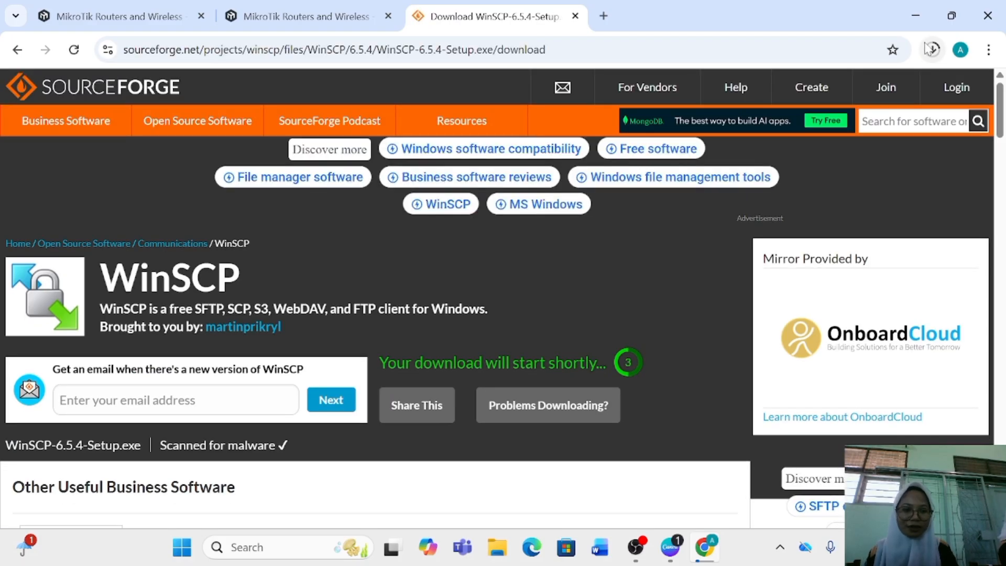
key(ctrl+t)
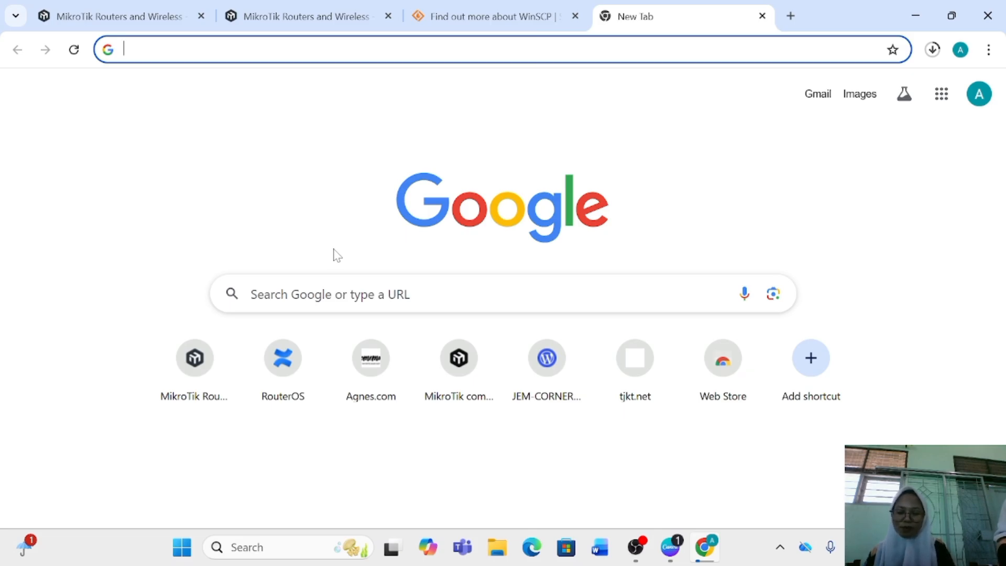
click(335, 294)
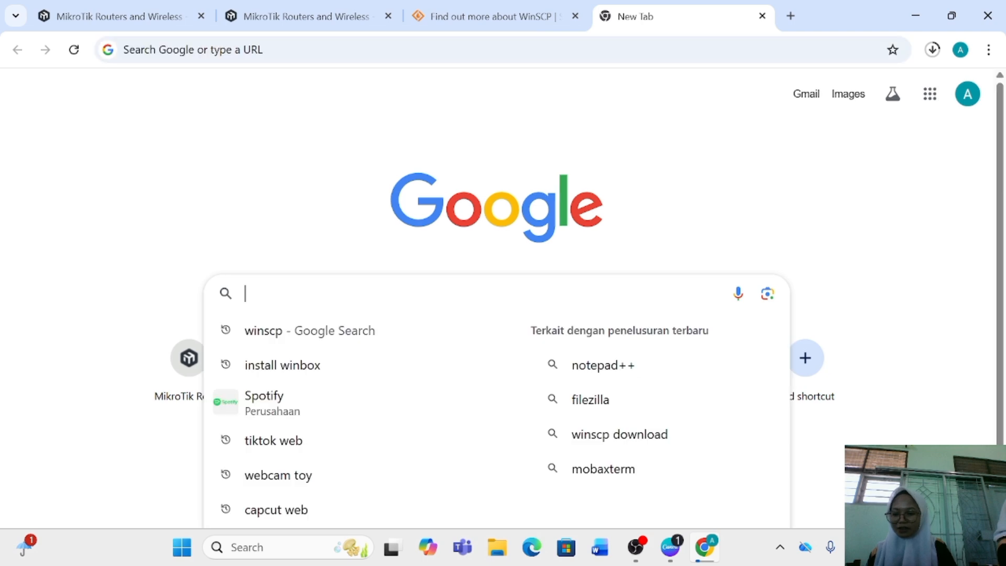
text(https)
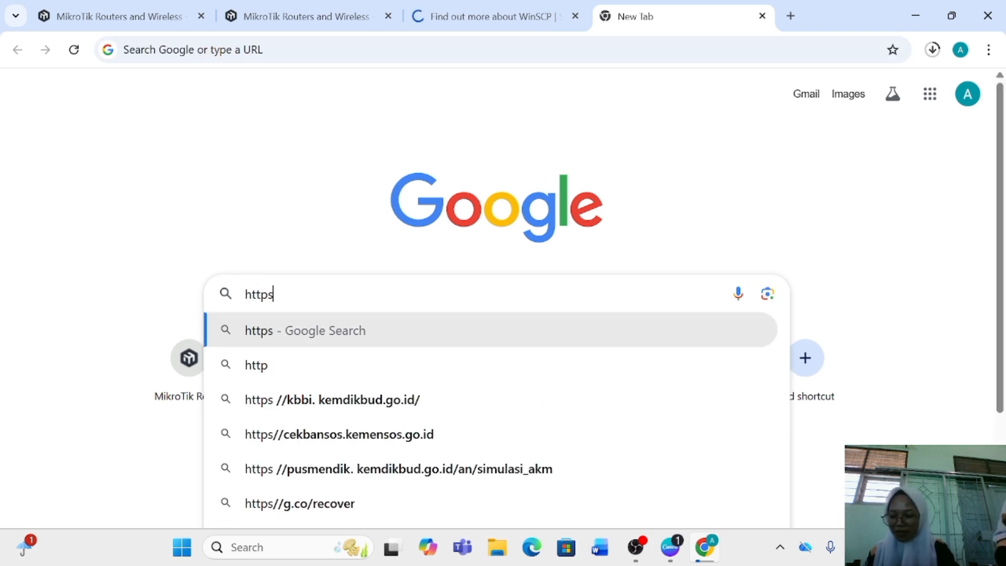
text(://)
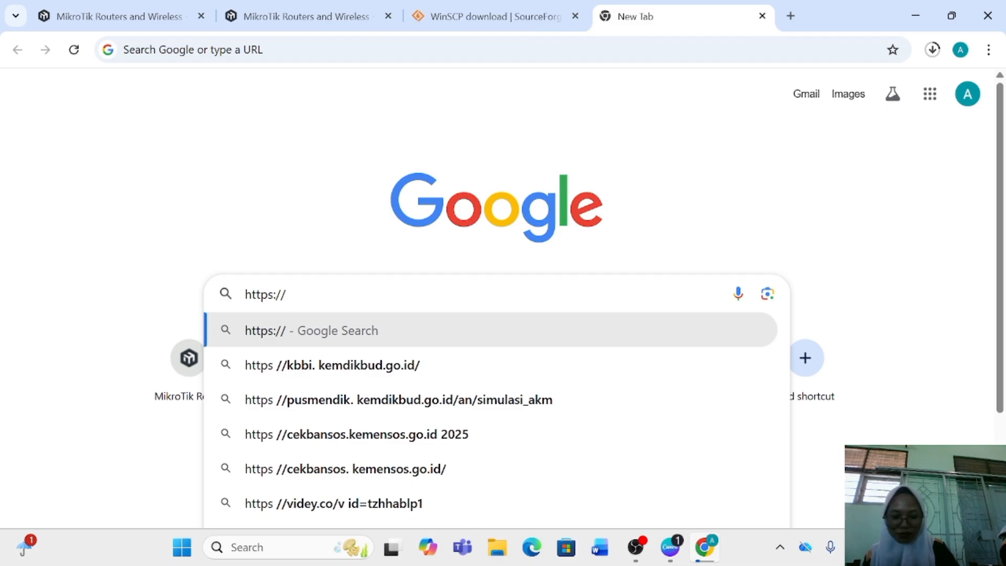
text(pnetlab)
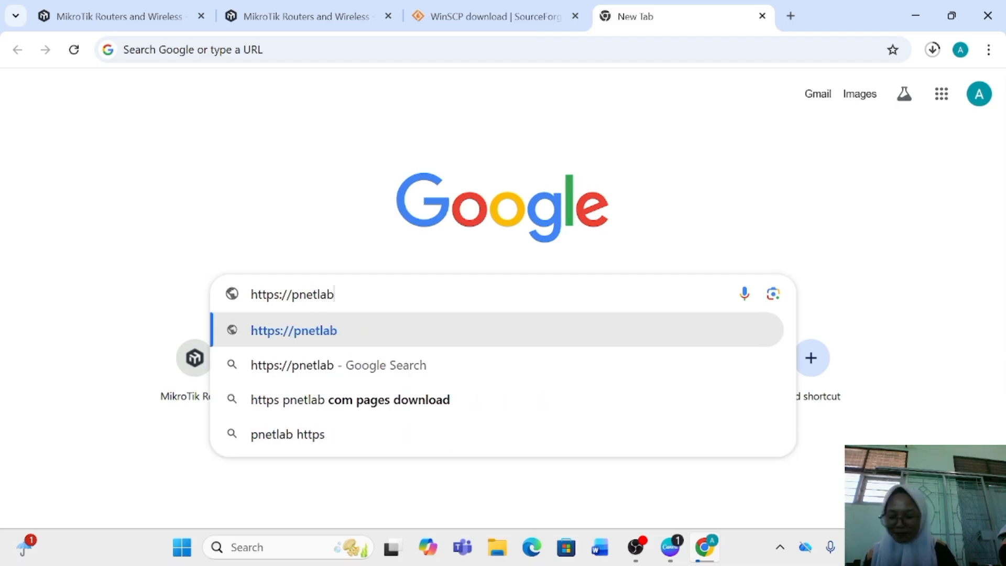
text(.co)
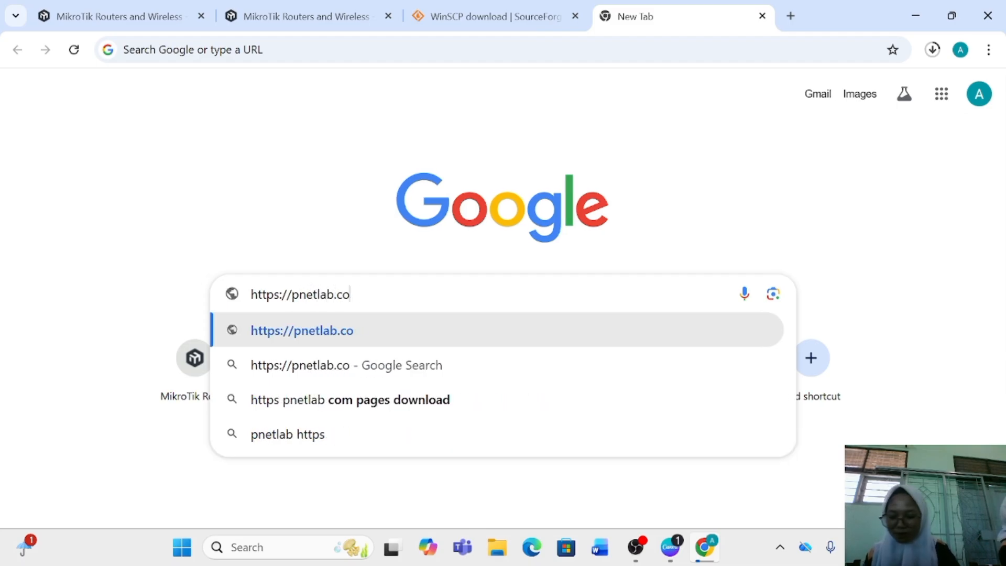
text(m/p)
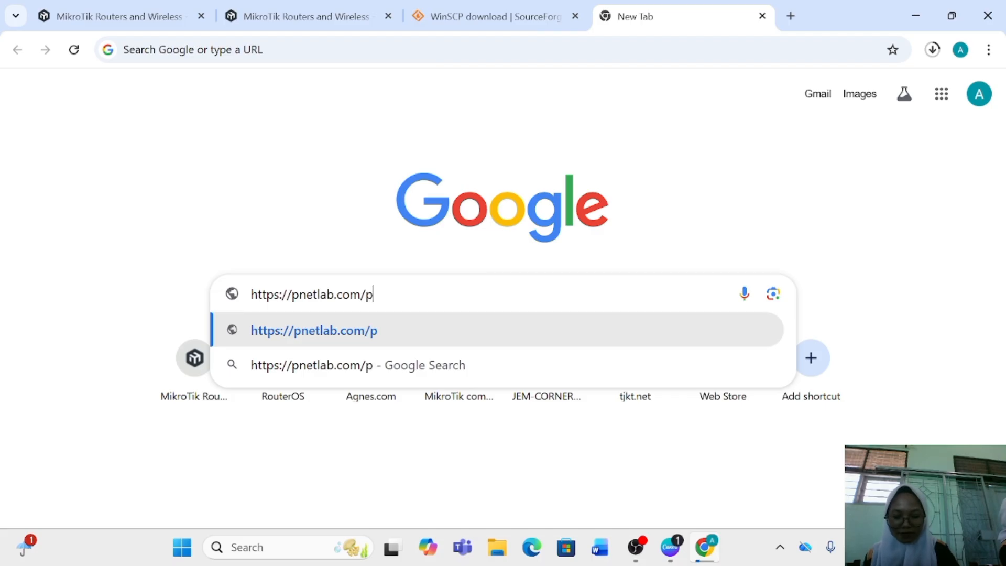
text(ages)
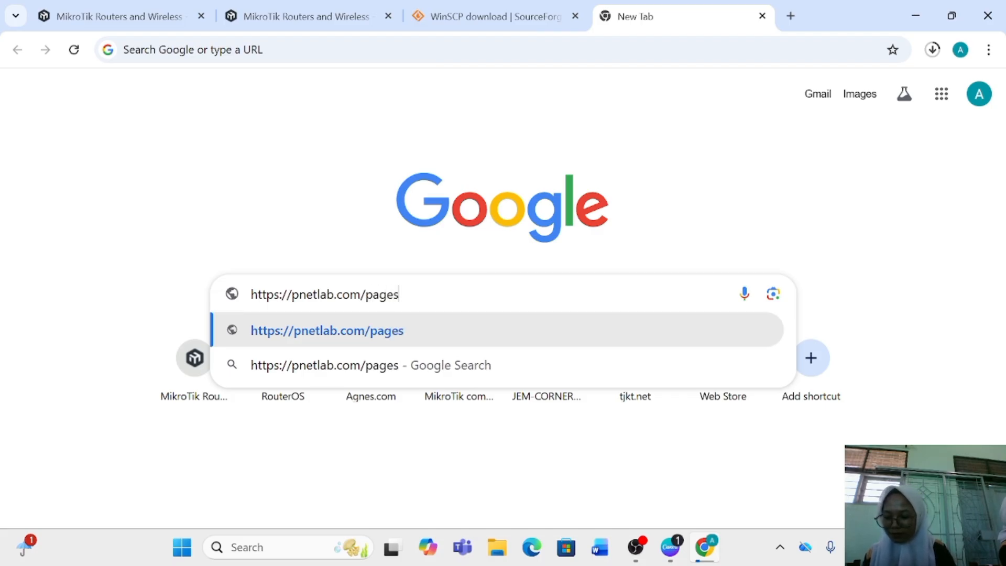
text(/dow)
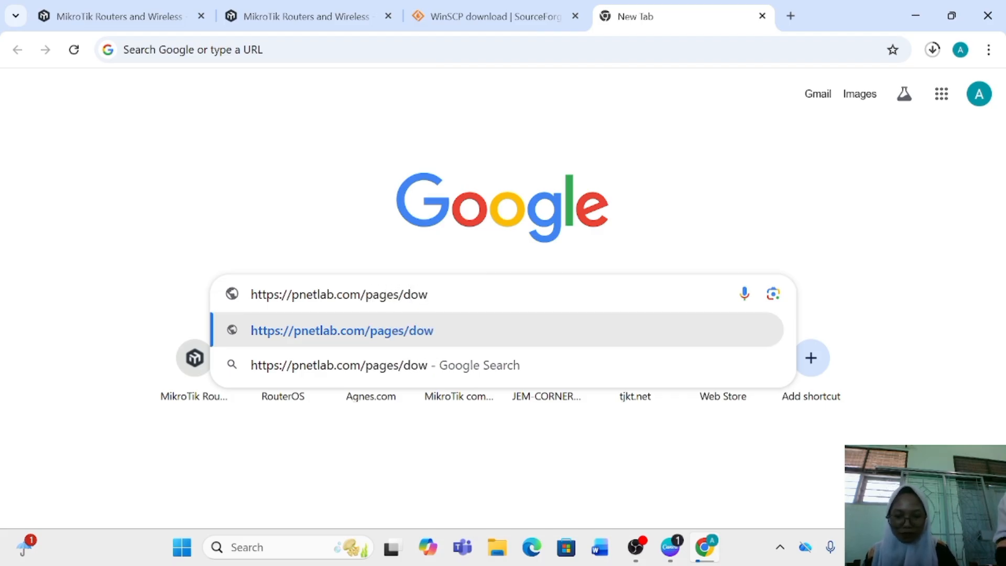
text(nload)
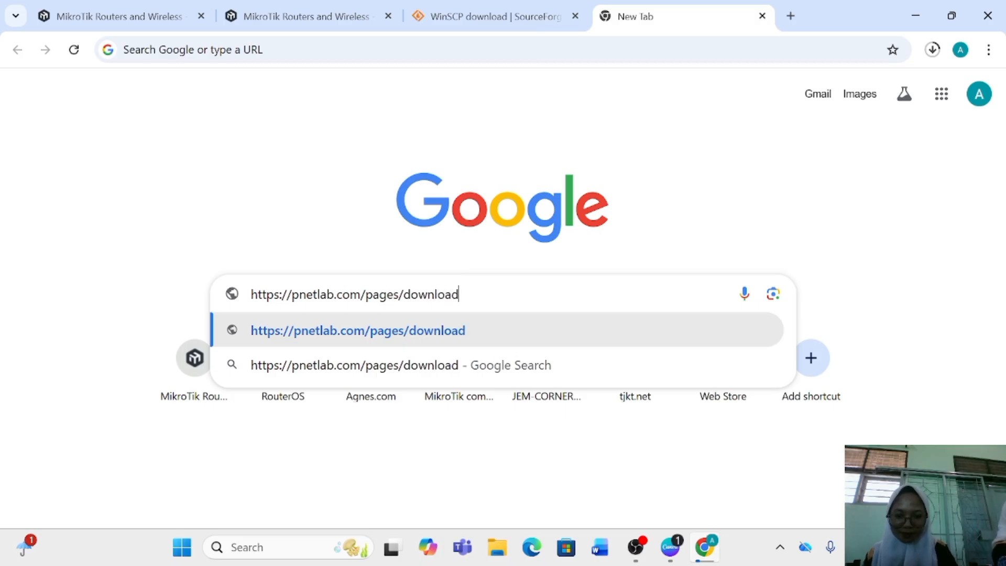
key(Return)
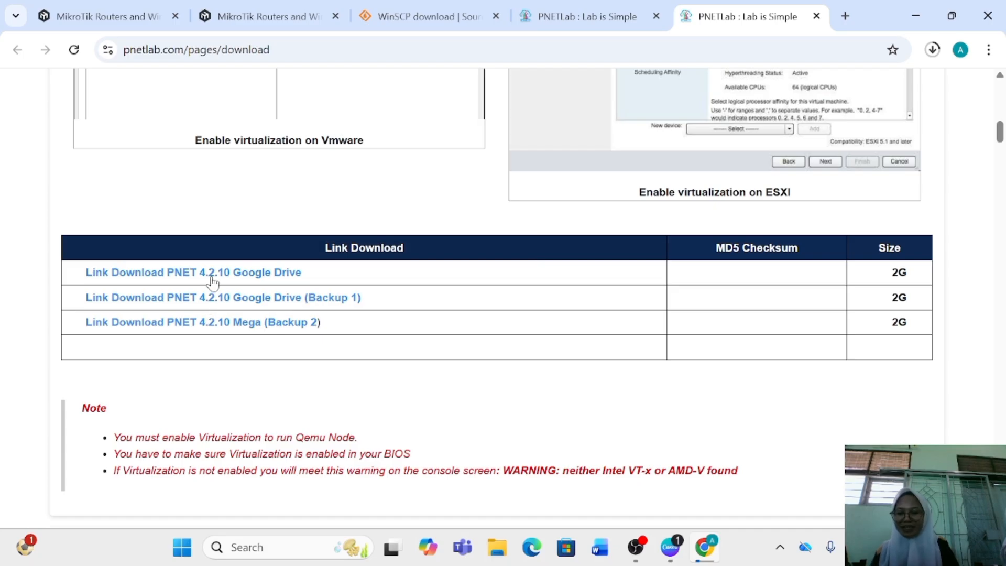
Download PNET_4.2.10.ova from the first Google Drive link, accepting the unscanned file, and show the recent downloads
click(254, 274)
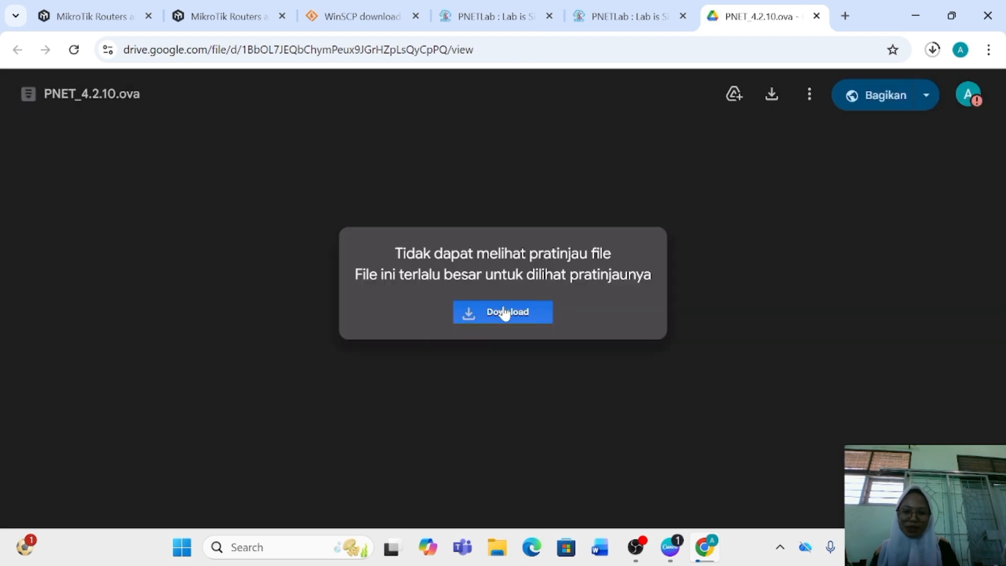
click(504, 312)
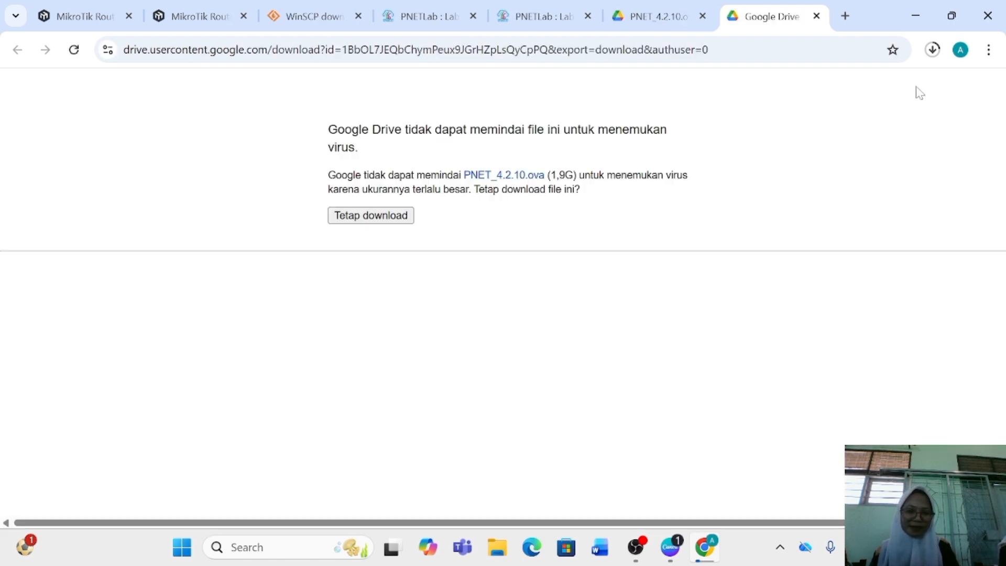
click(385, 217)
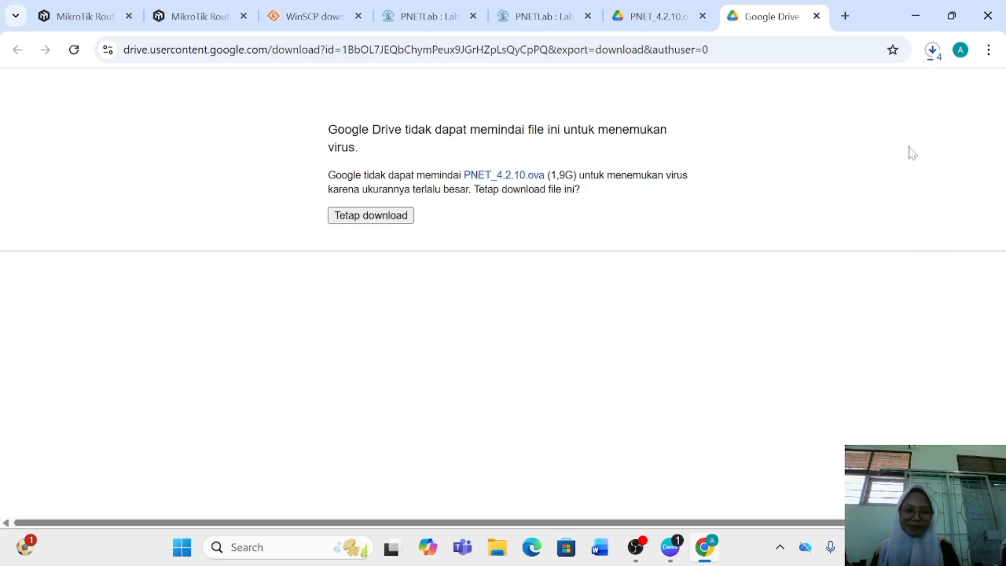
click(933, 51)
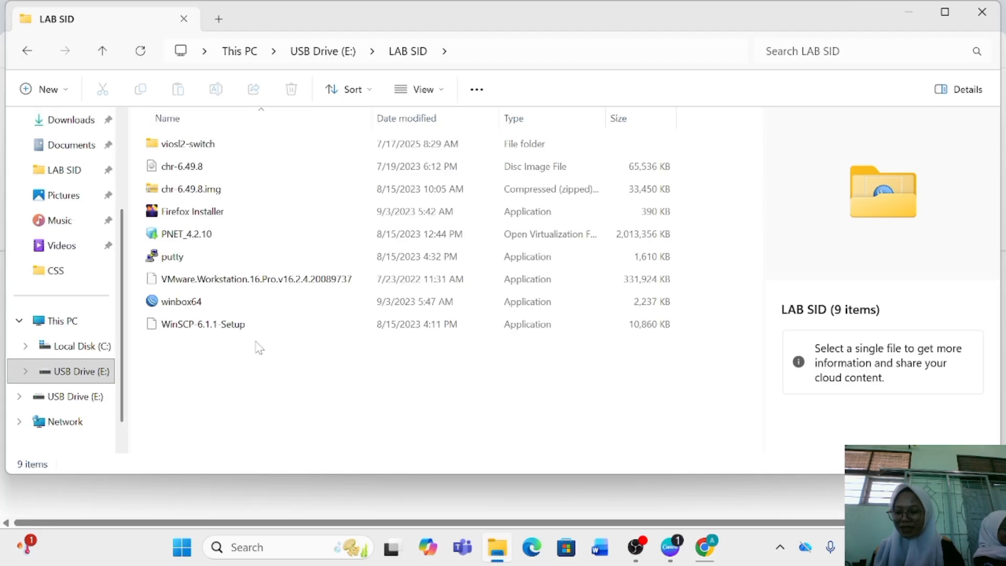
Import PNET_4.2.10 from the LAB SID folder into VMware Workstation, naming the virtual machine PNET plus the owner's first name
click(249, 240)
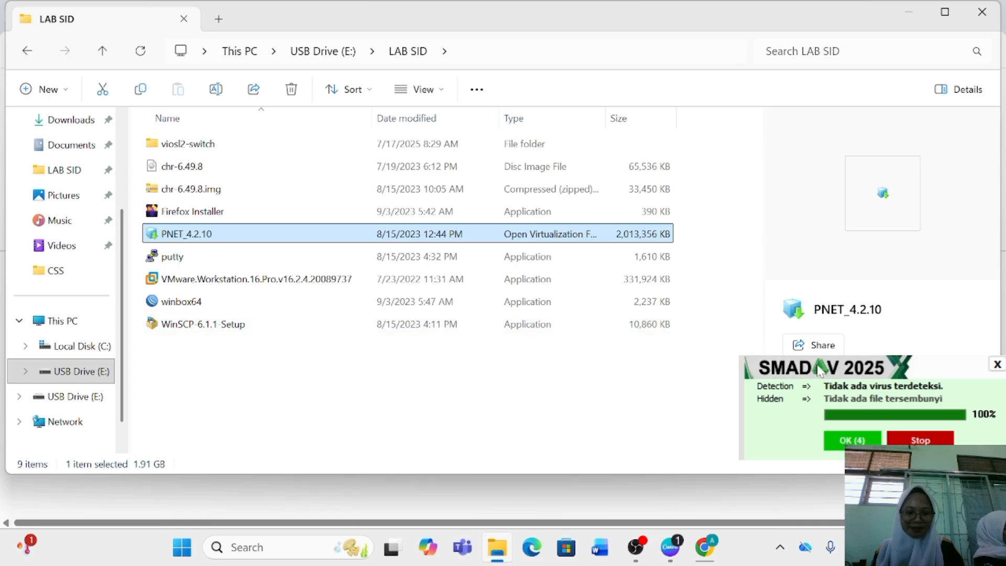
click(997, 364)
double_click(361, 234)
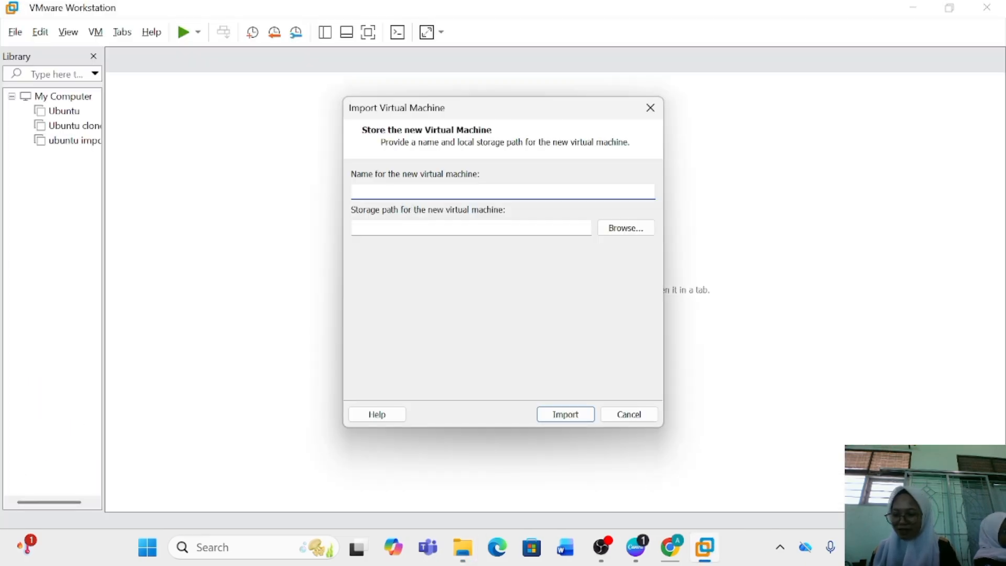
text(PNET AGNES)
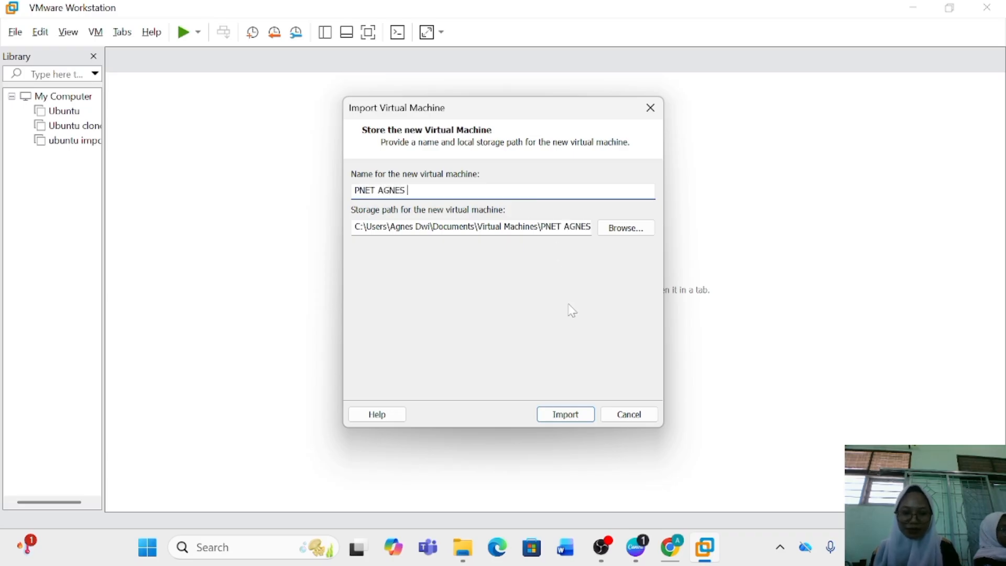
click(565, 414)
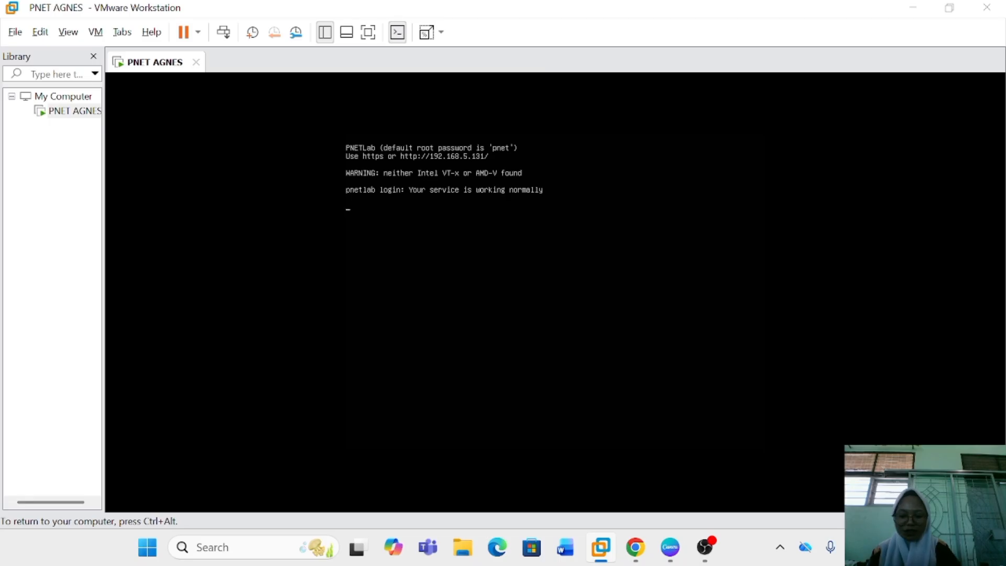
Log in to the PNETLab console as root with the account password and release input back to the host computer
key(Return)
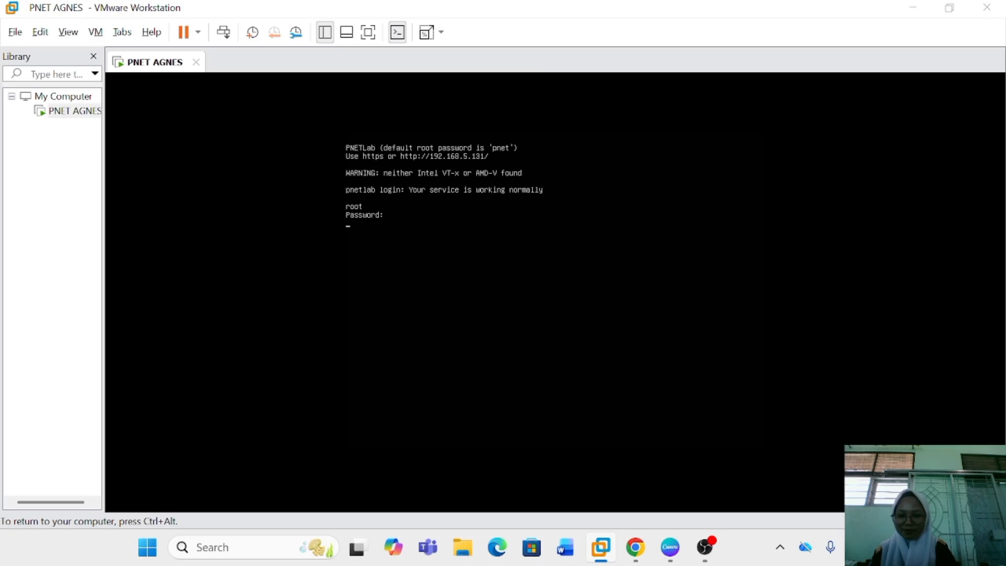
key(Return)
key(ctrl+alt)
click(303, 187)
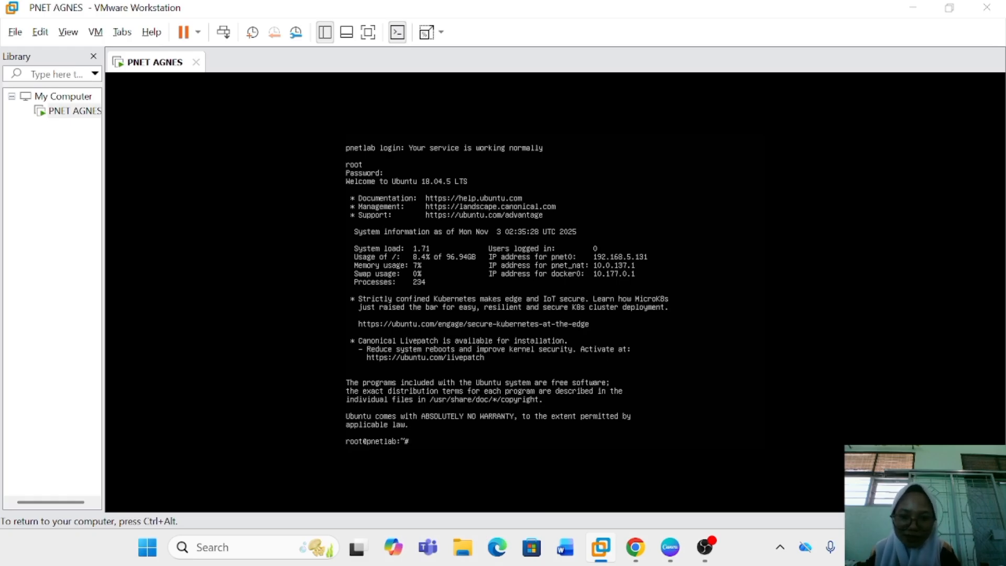
key(ctrl+alt)
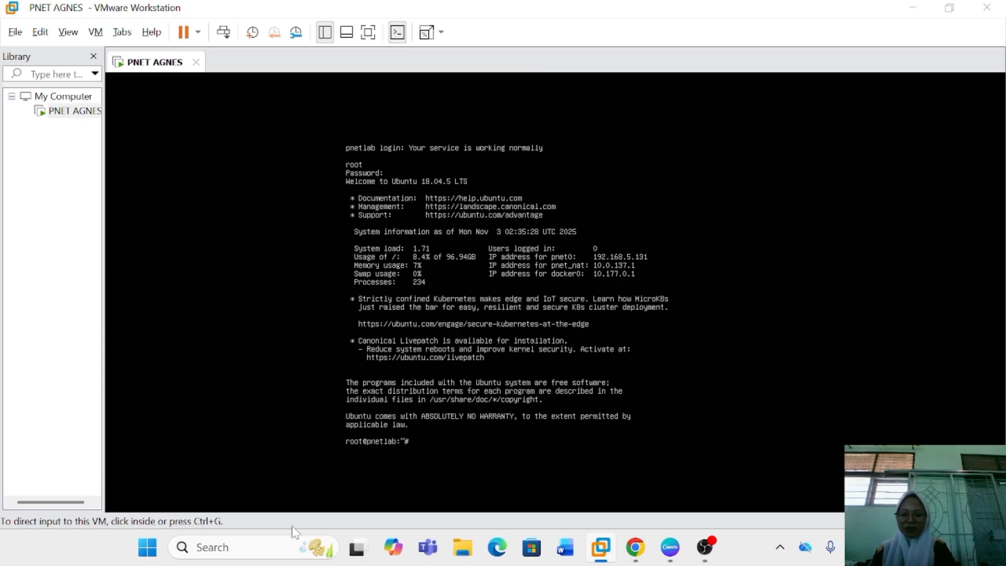
Search Windows for WinSCP and launch the application
click(225, 547)
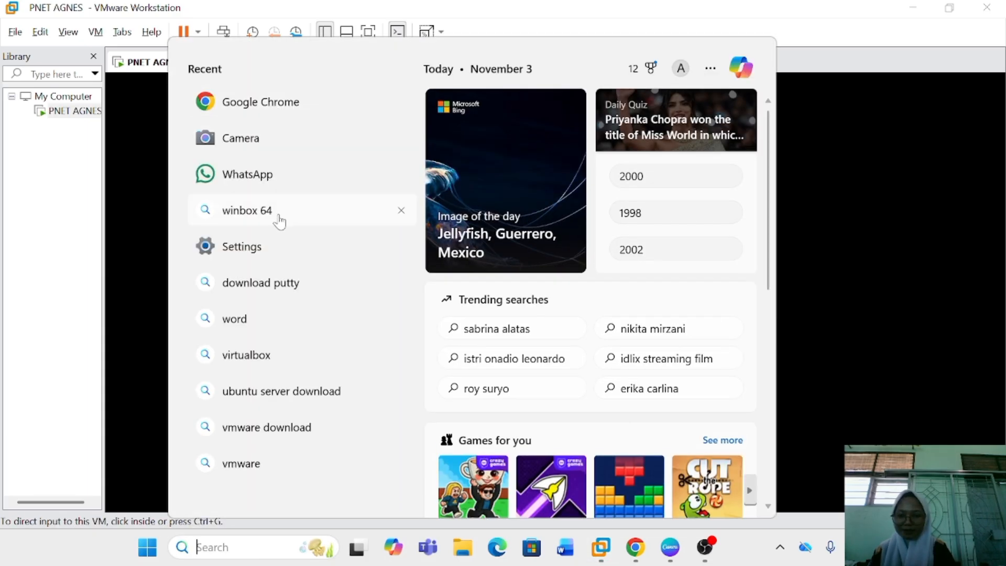
text(win)
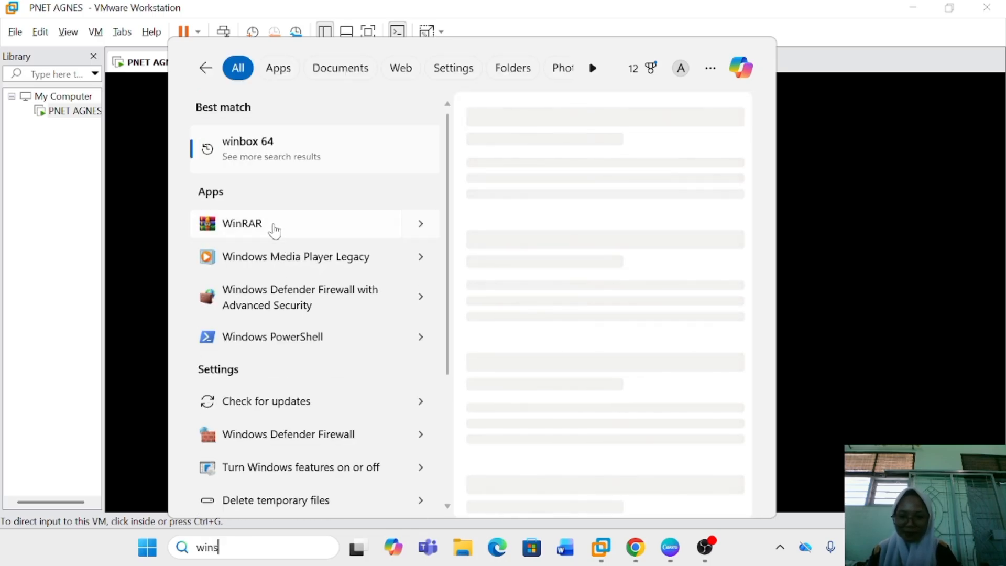
text(s)
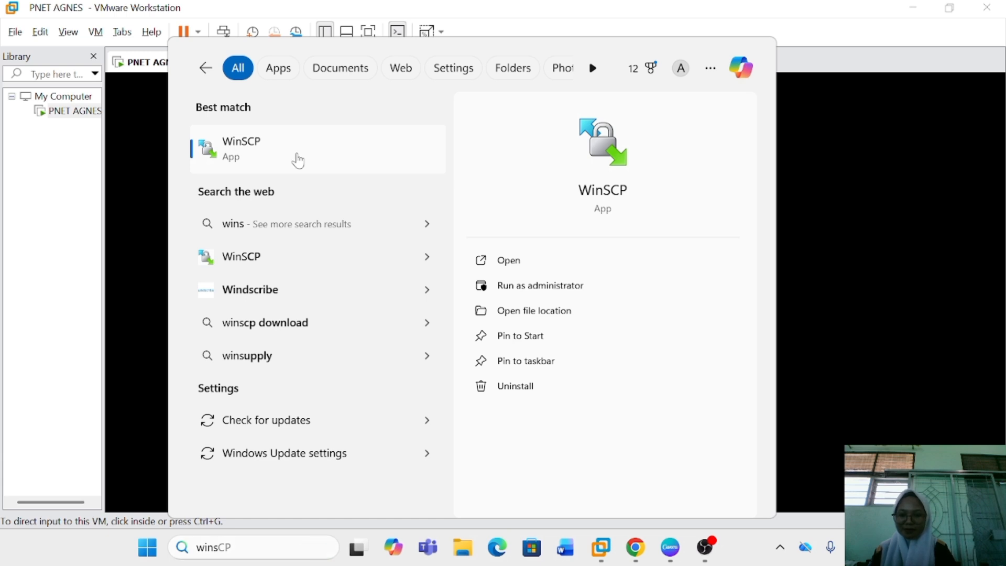
click(294, 156)
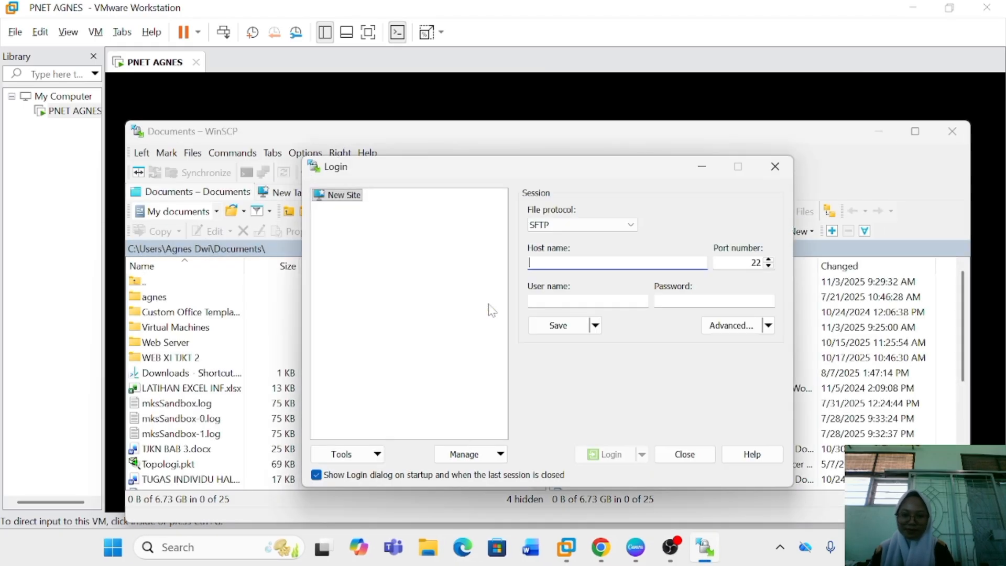
Dismiss the WinSCP update notification and set the new site's file protocol to SCP
click(625, 228)
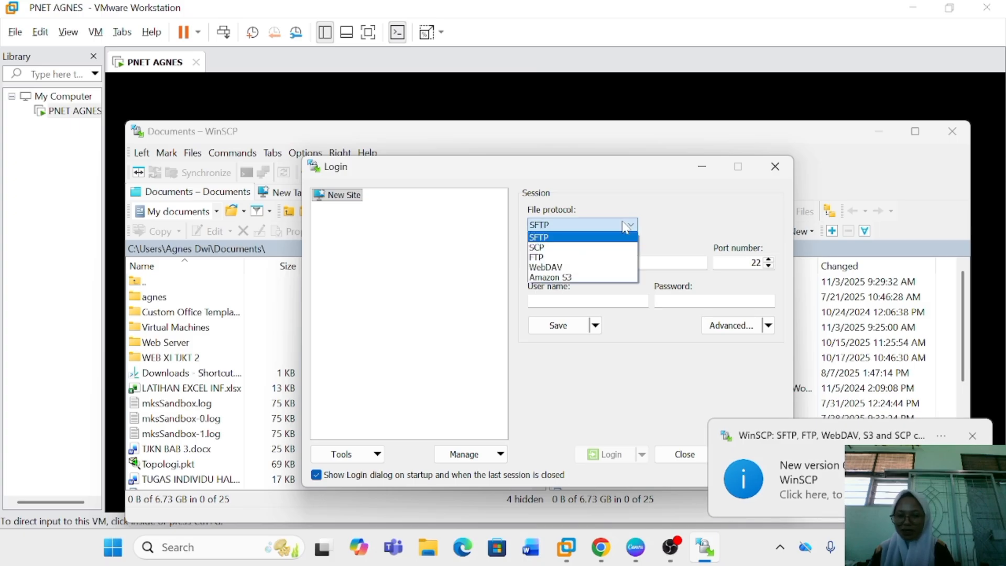
click(973, 435)
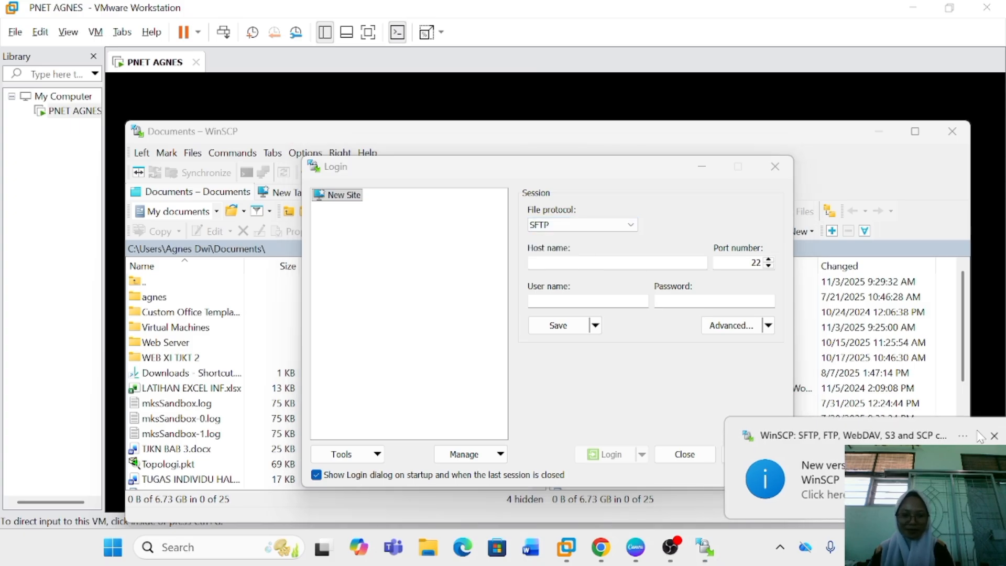
click(630, 226)
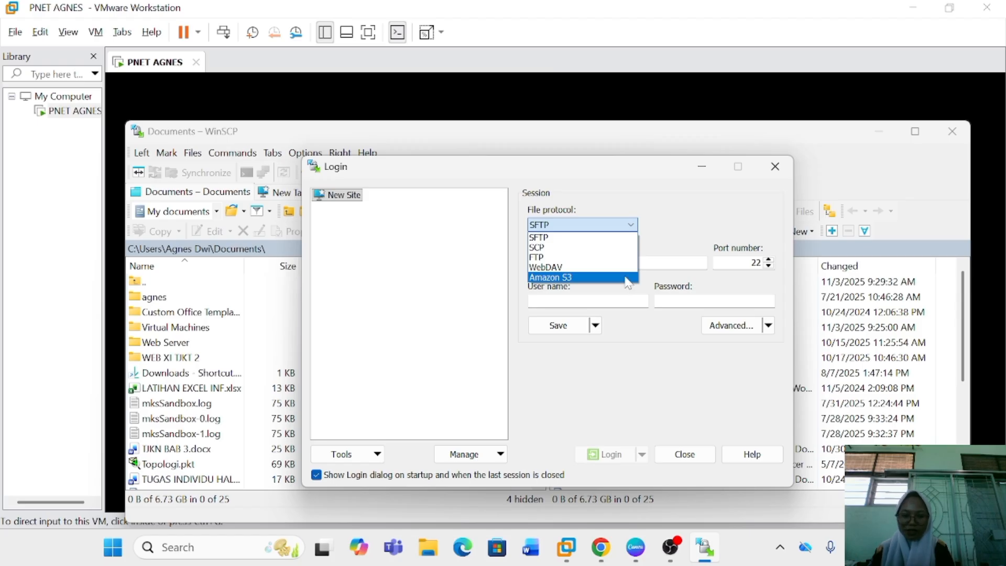
click(619, 247)
click(614, 262)
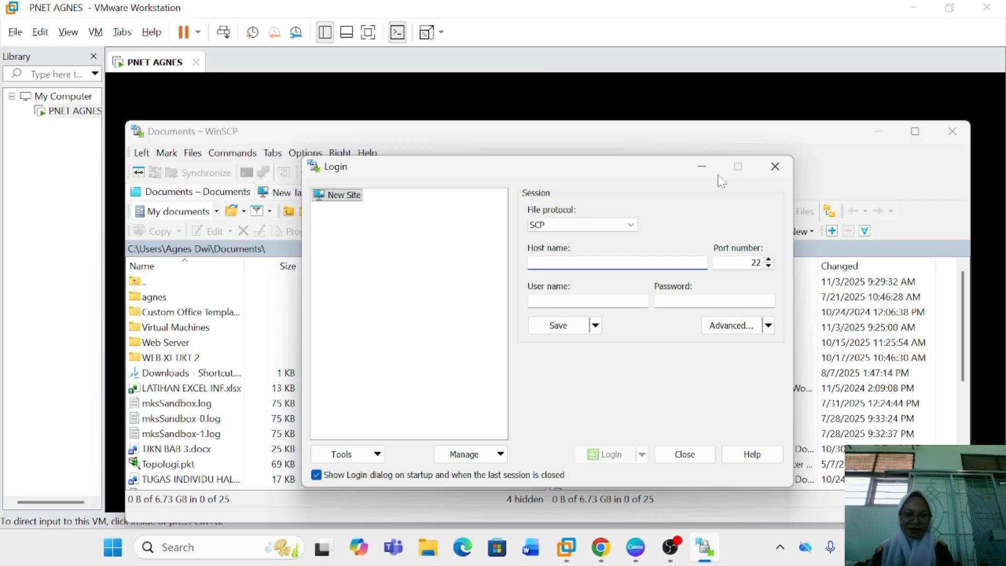
Enter 192.168.5.131 as the host name, checking it against the IP address in the PNETLab console
text(192.168.5.132)
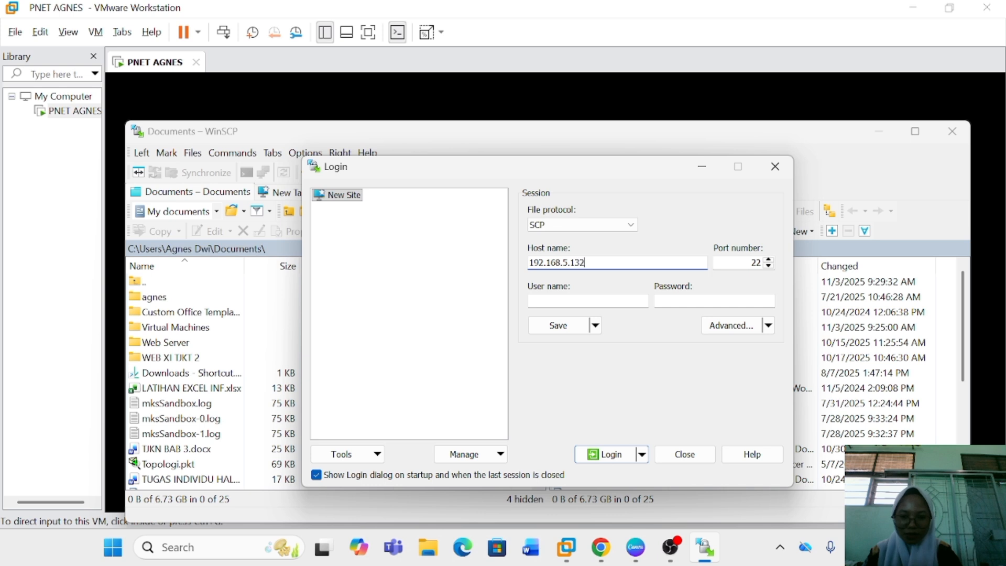
click(889, 111)
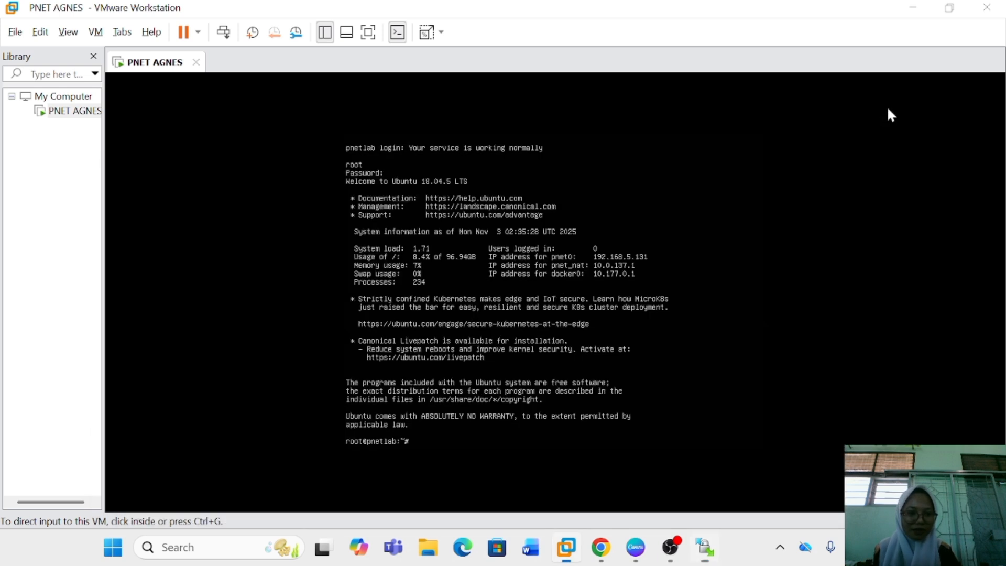
click(888, 108)
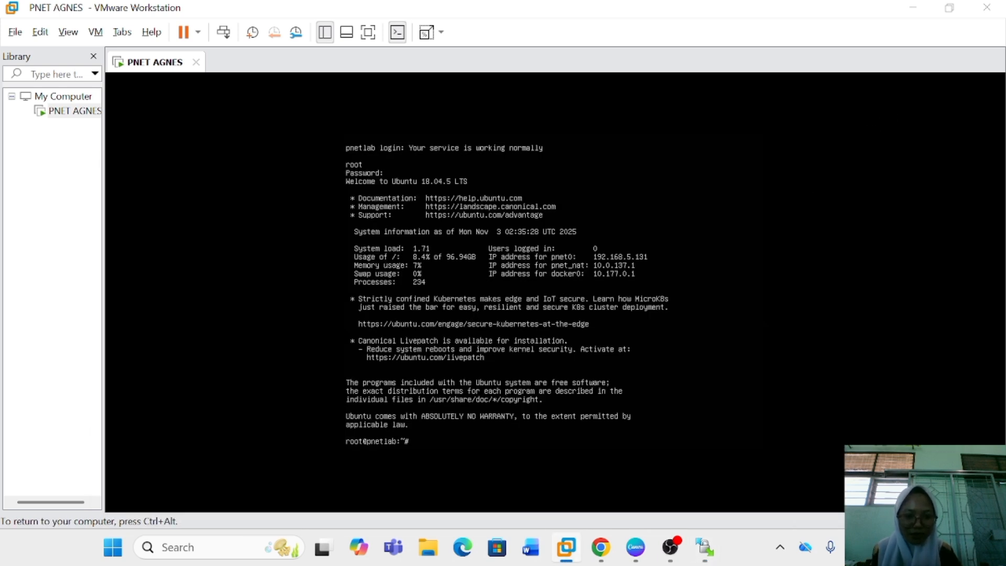
key(ctrl+alt)
click(704, 548)
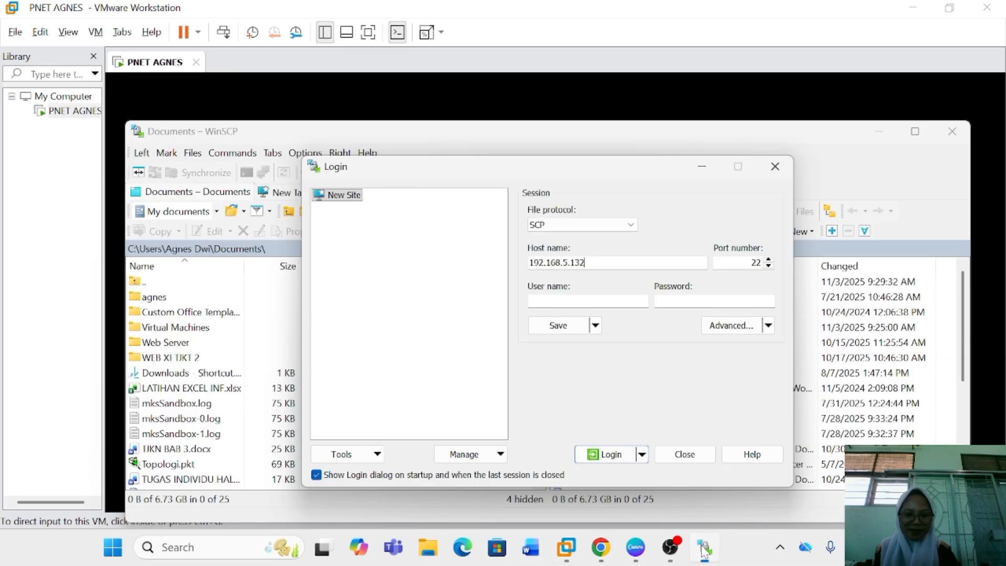
key(BackSpace)
text(1)
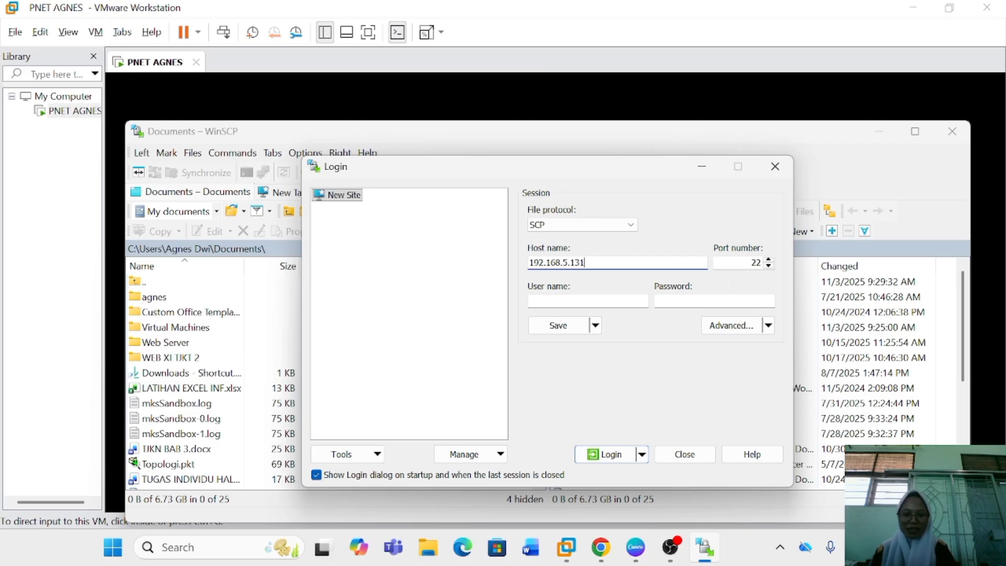
Enter root as the user name, fill in the account password and log in to the server
click(582, 301)
text(root)
key(Tab)
text(pnet)
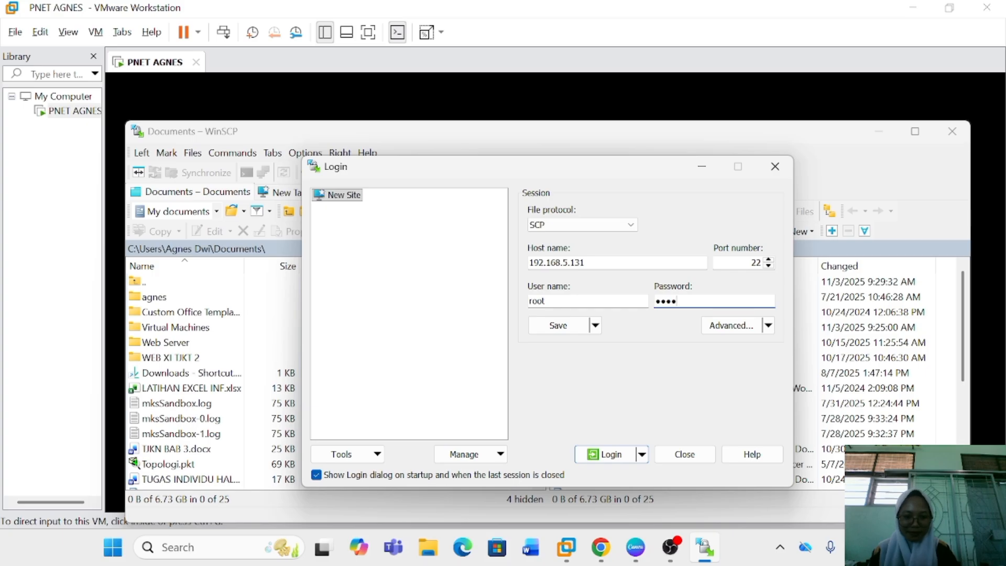
key(BackSpace)
key(BackSpace)
key(BackSpace)
key(BackSpace)
text(pnet)
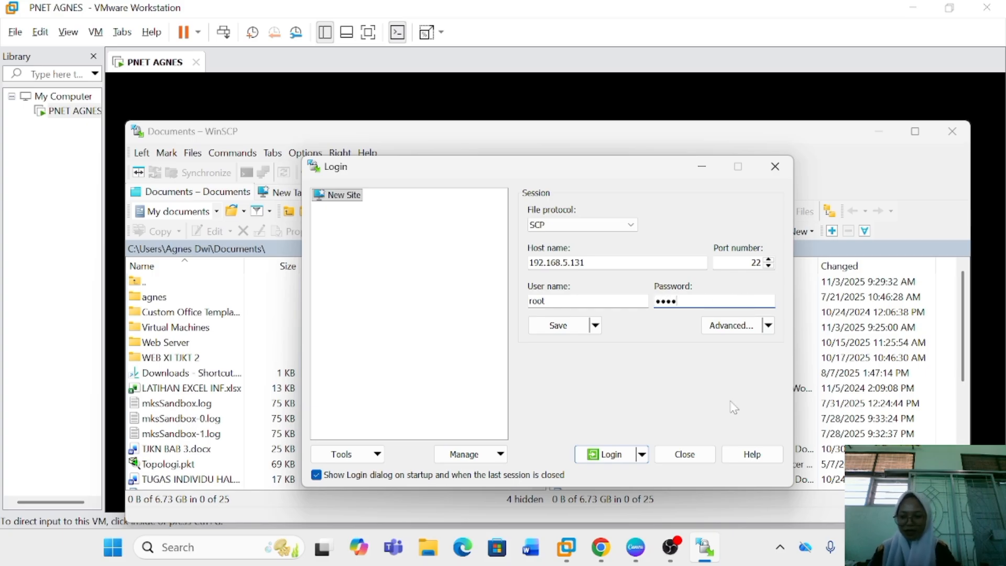
click(623, 456)
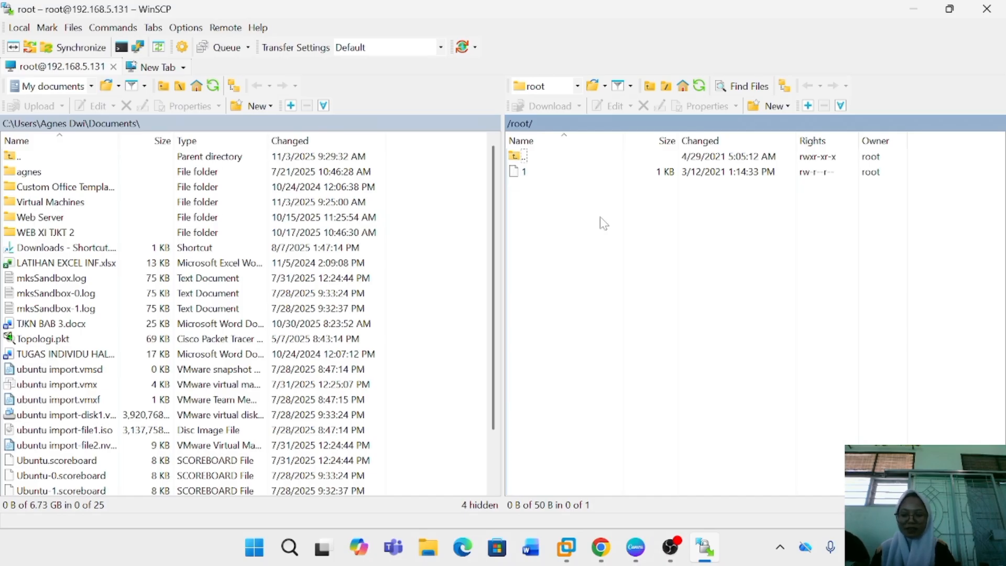
Open the folder /opt/unetlab/addons/qemu on the remote server
double_click(526, 157)
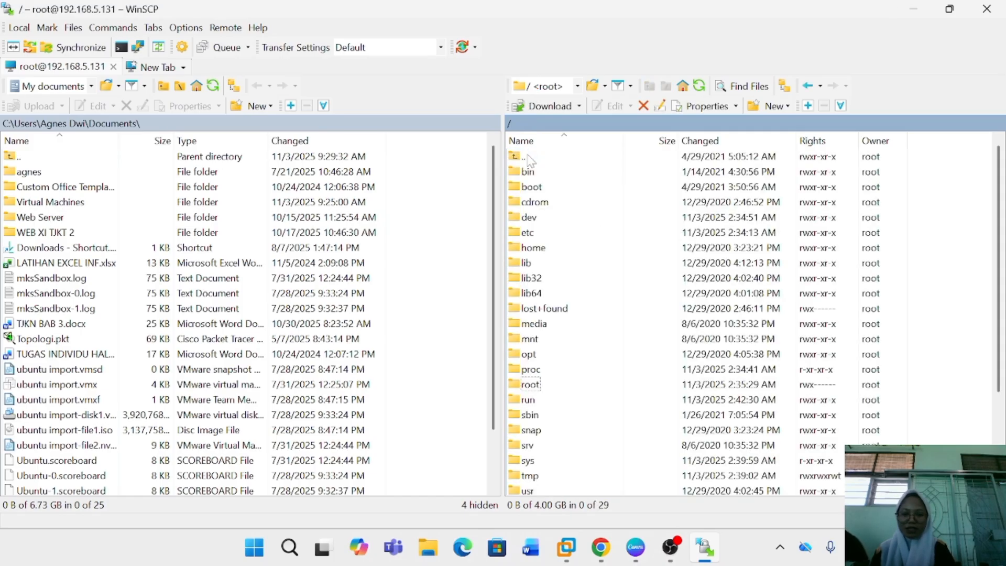
double_click(556, 356)
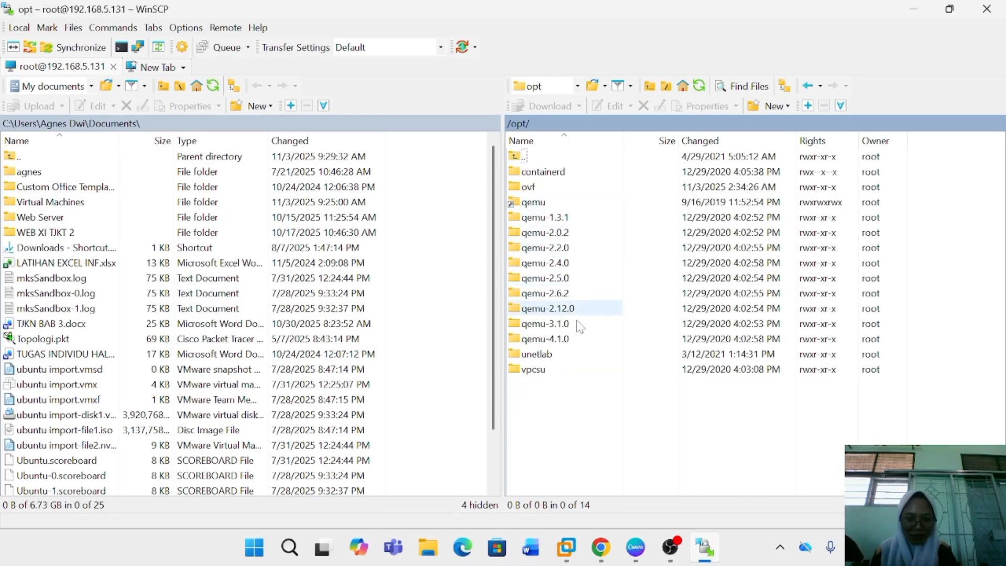
double_click(577, 357)
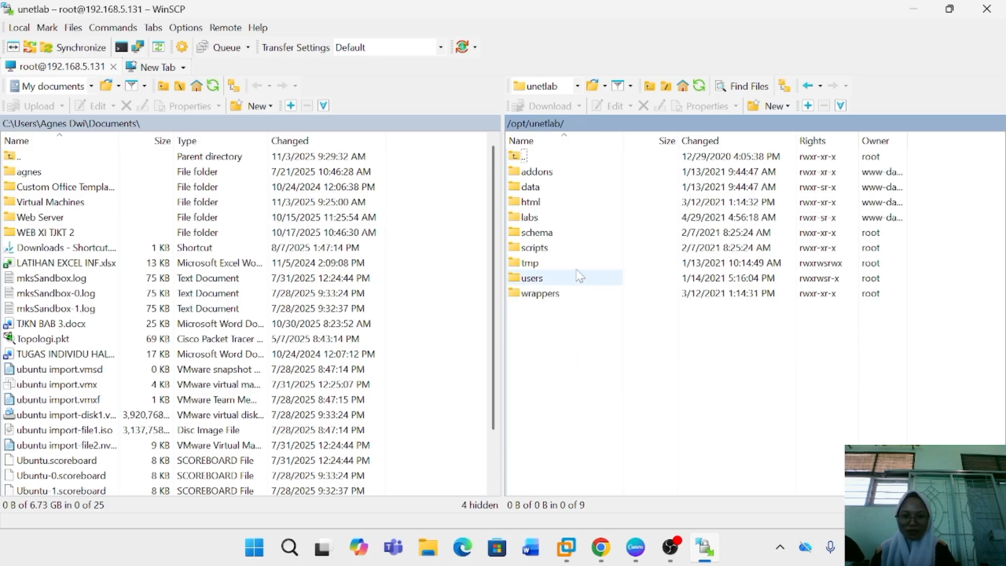
double_click(579, 171)
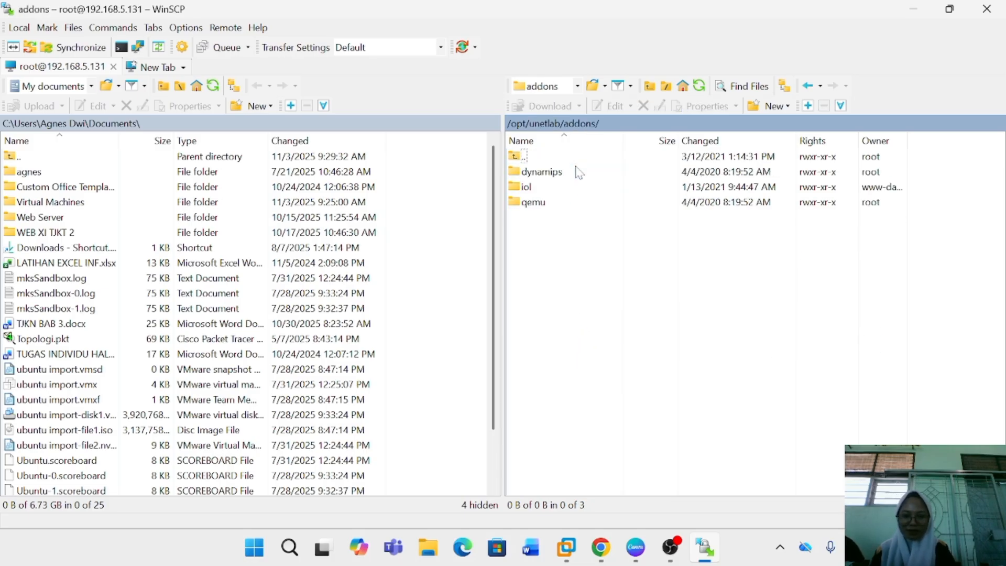
double_click(556, 203)
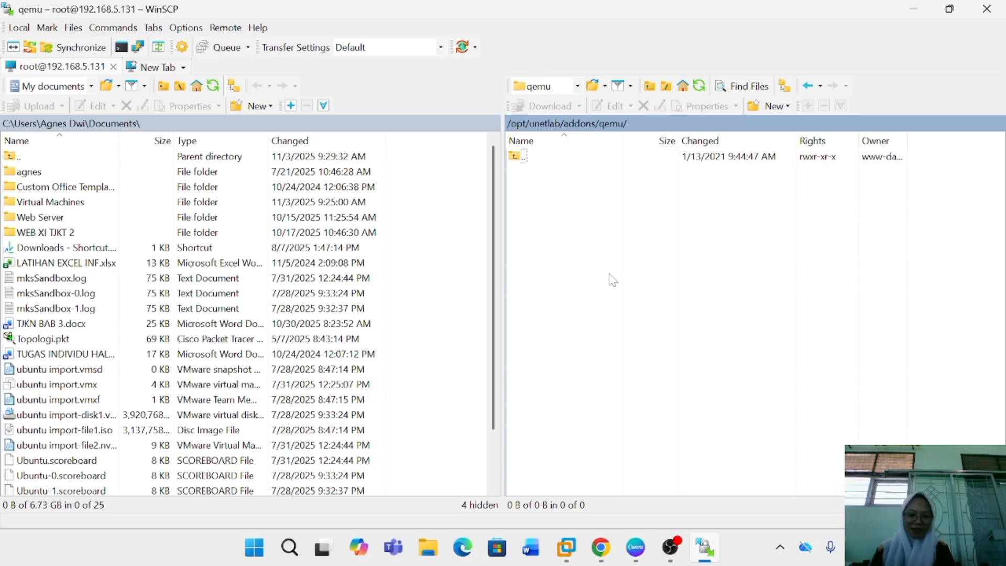
Create a new folder named mikrotik-6.48 inside the remote qemu directory
right_click(643, 277)
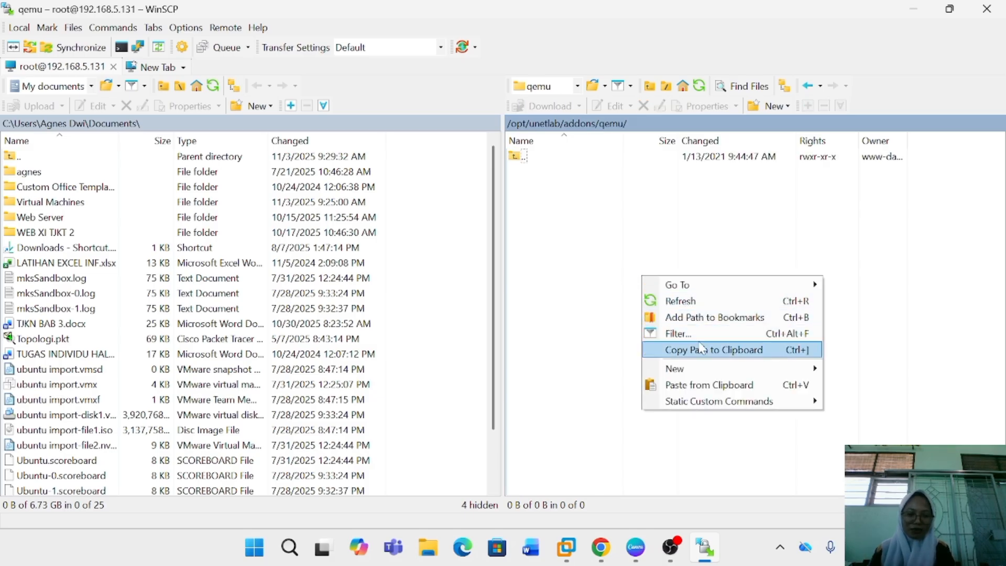
mouse_move(704, 368)
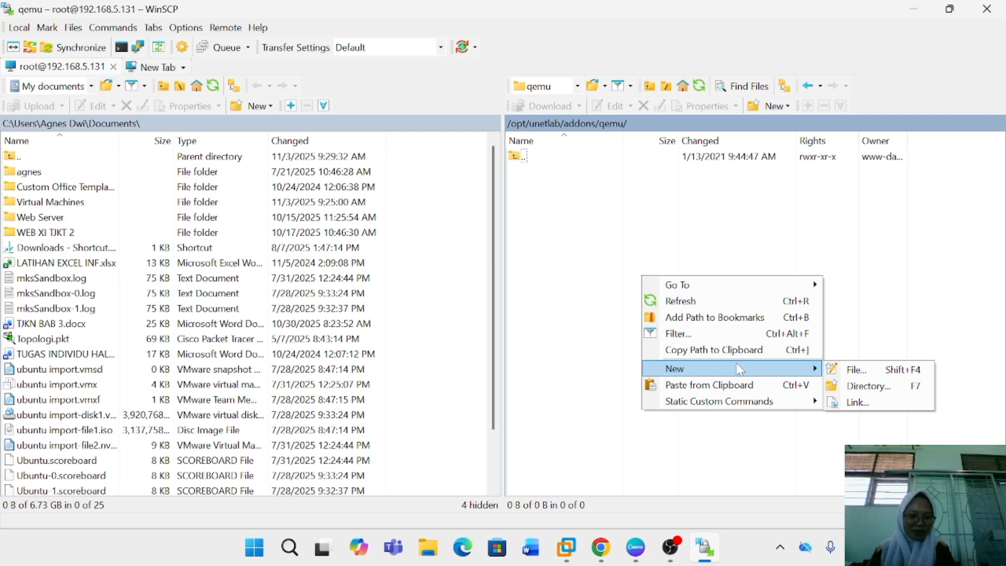
click(859, 391)
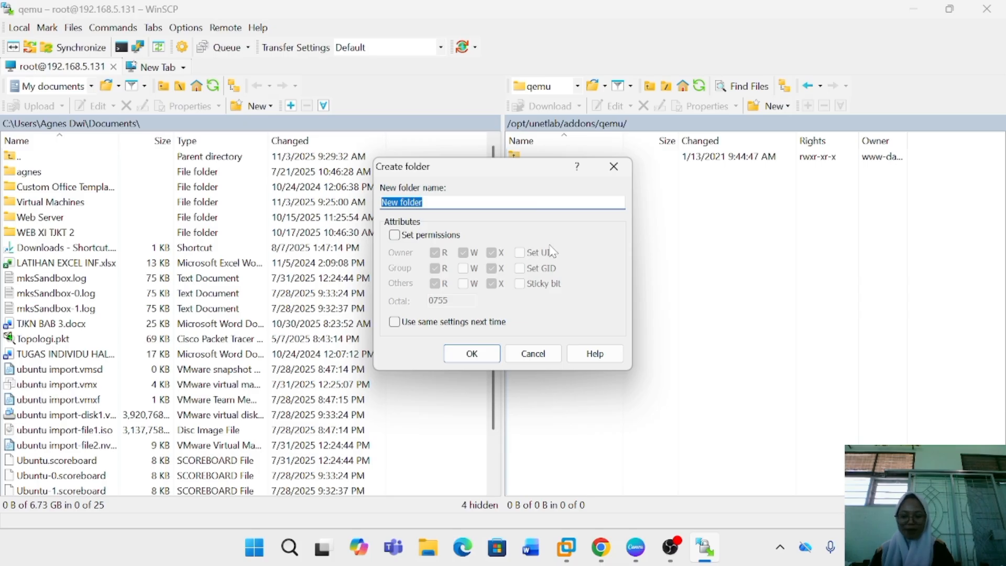
key(BackSpace)
text(mik)
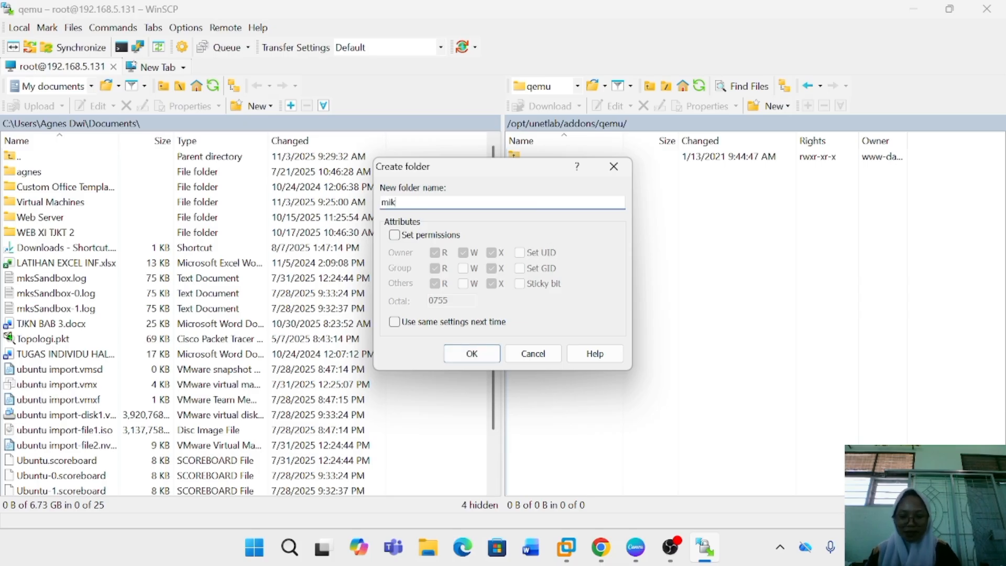
text(rotik-)
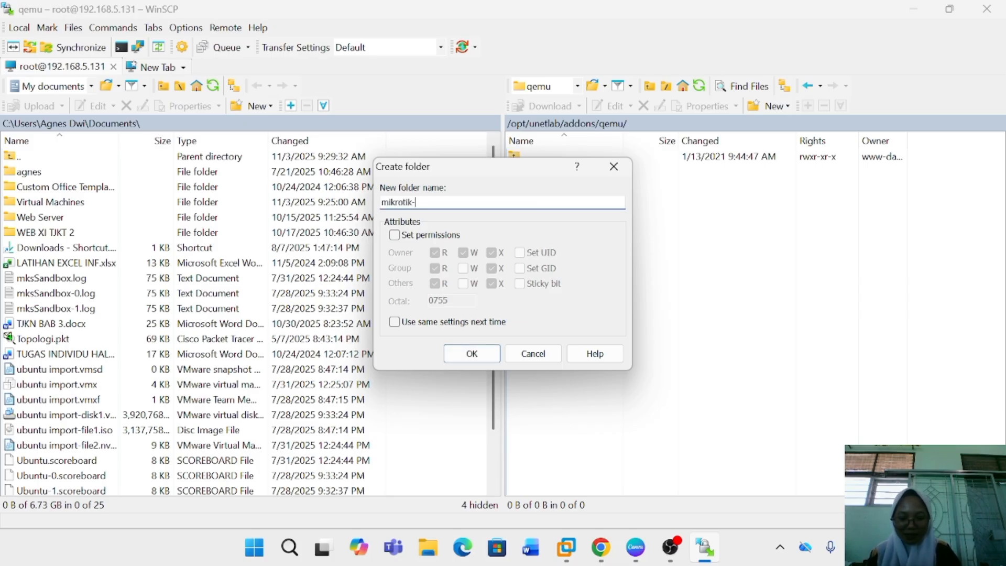
text(6.4)
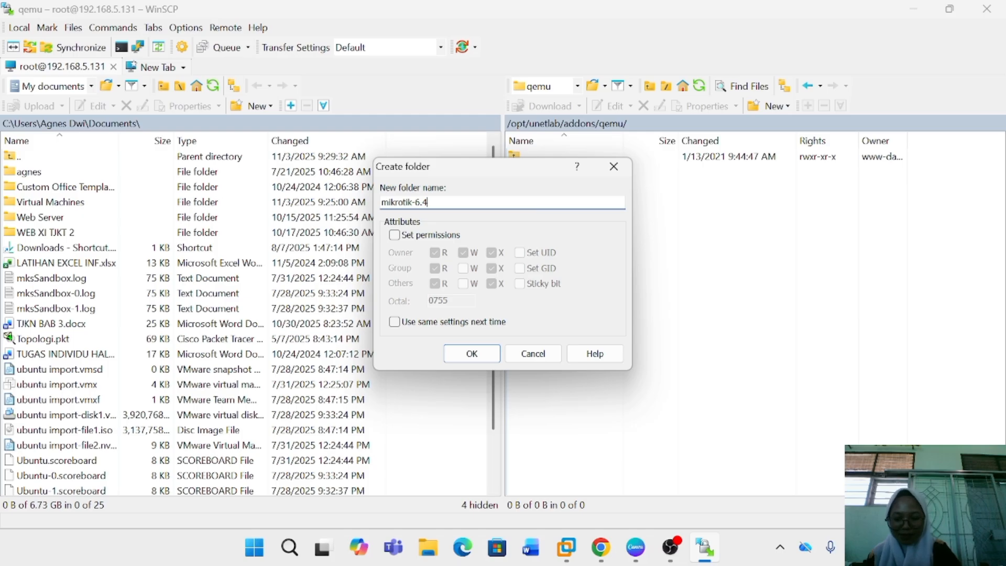
text(8)
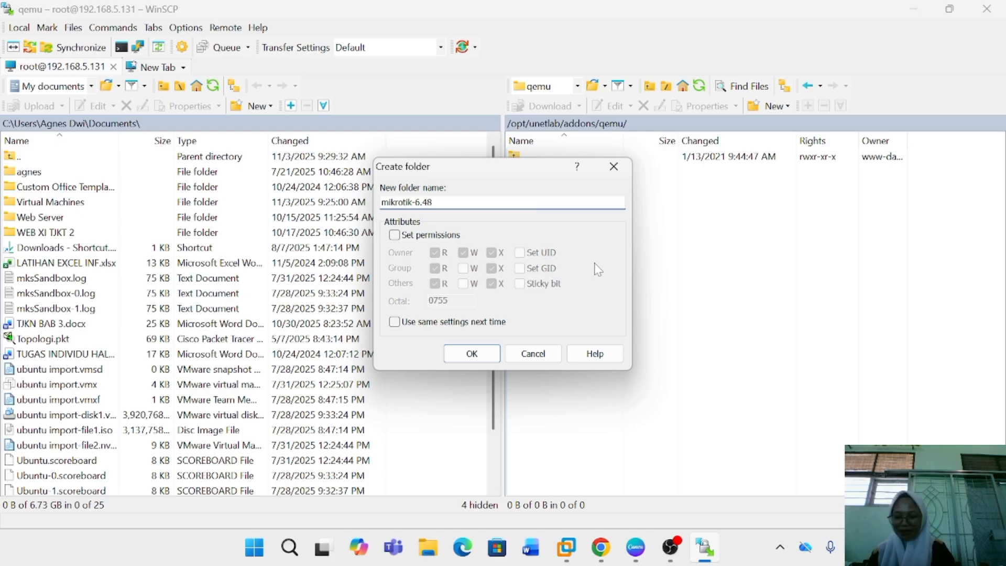
click(472, 354)
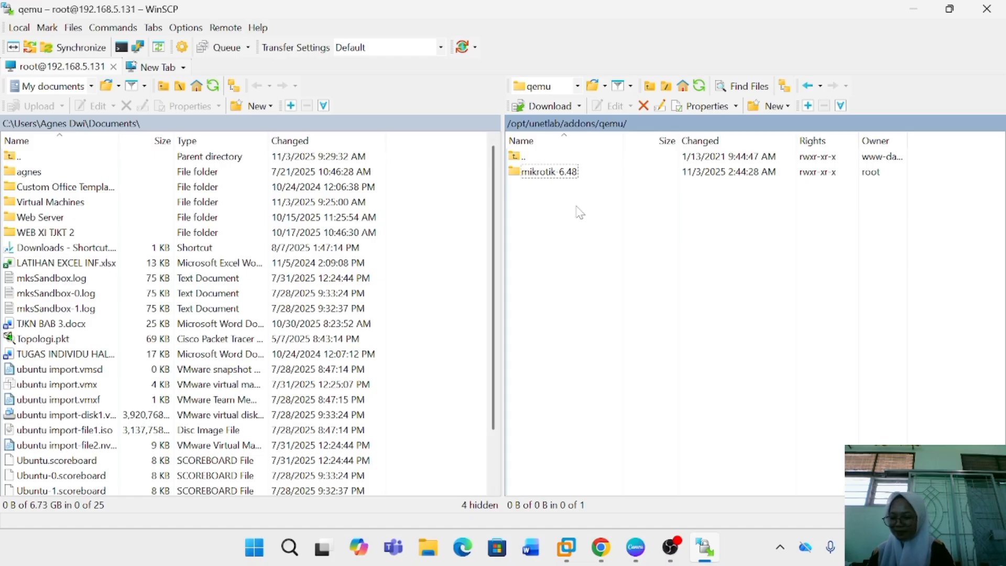
Open the mikrotik-6.48 folder and upload chr-6.49.8.img from E:\LAB SID into it
click(595, 175)
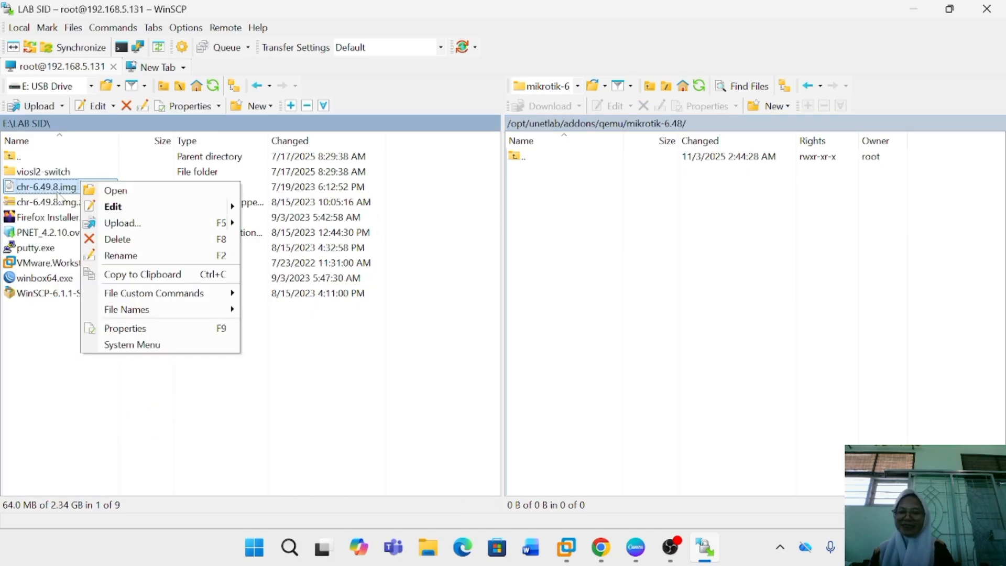
key(F2)
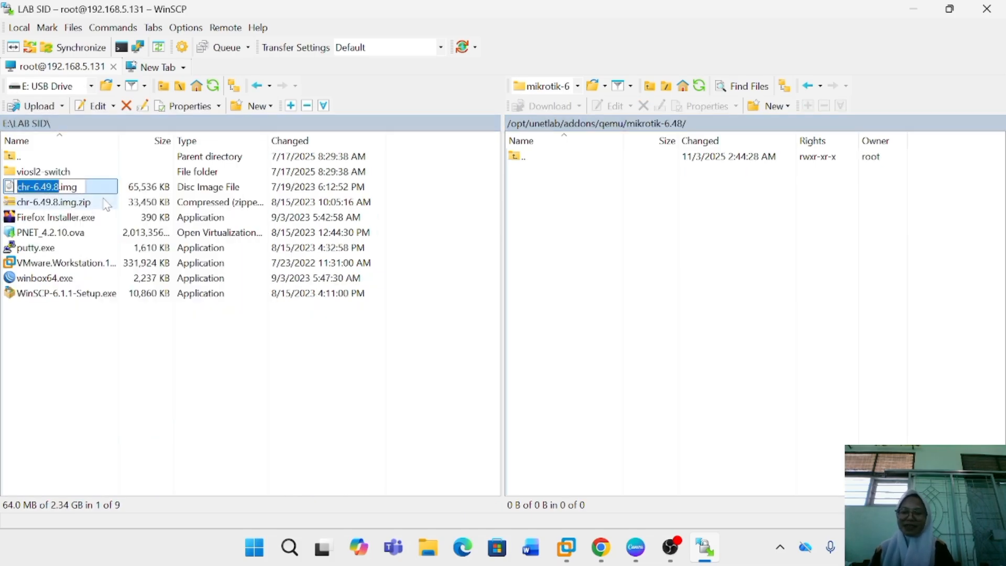
click(102, 185)
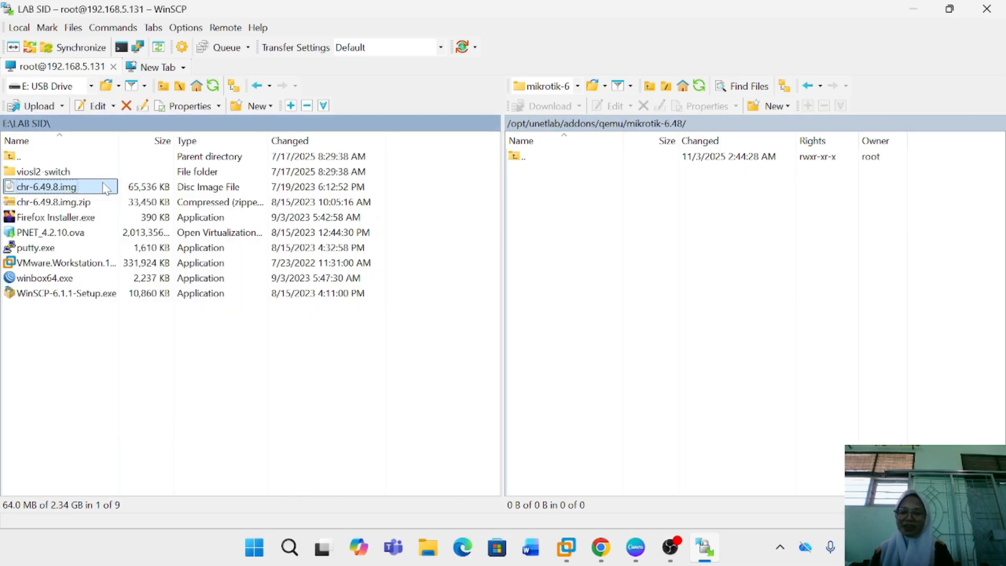
right_click(91, 193)
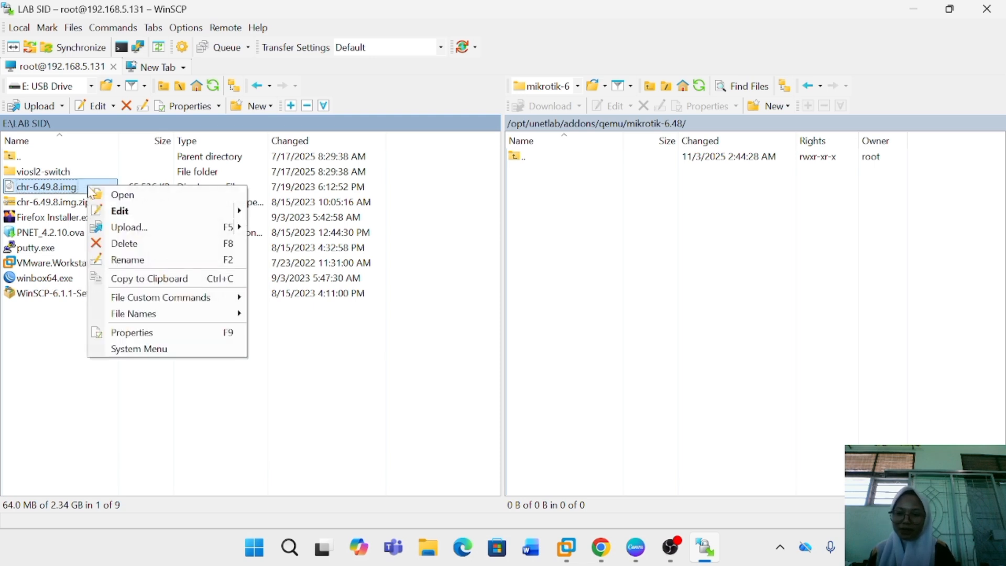
click(110, 227)
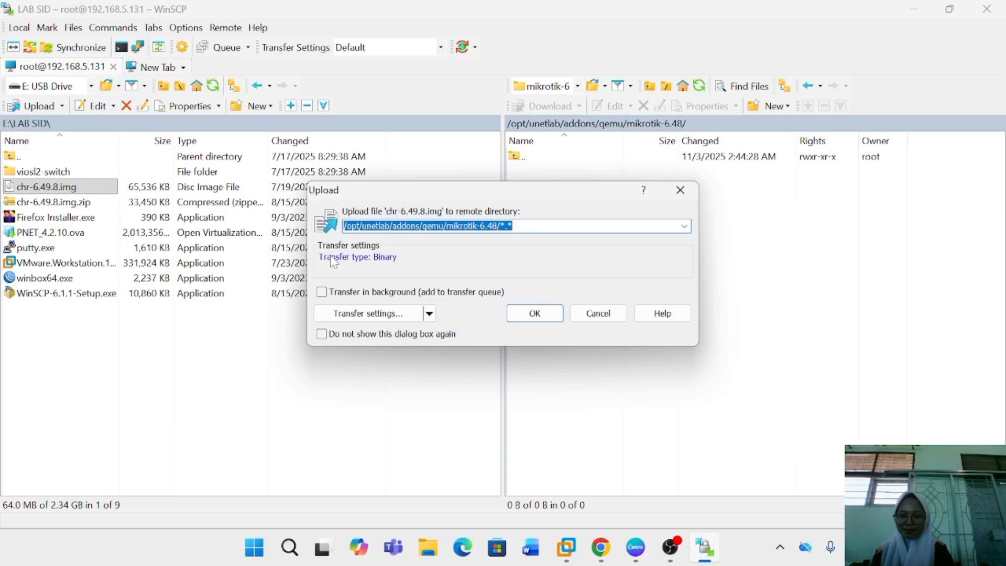
click(536, 314)
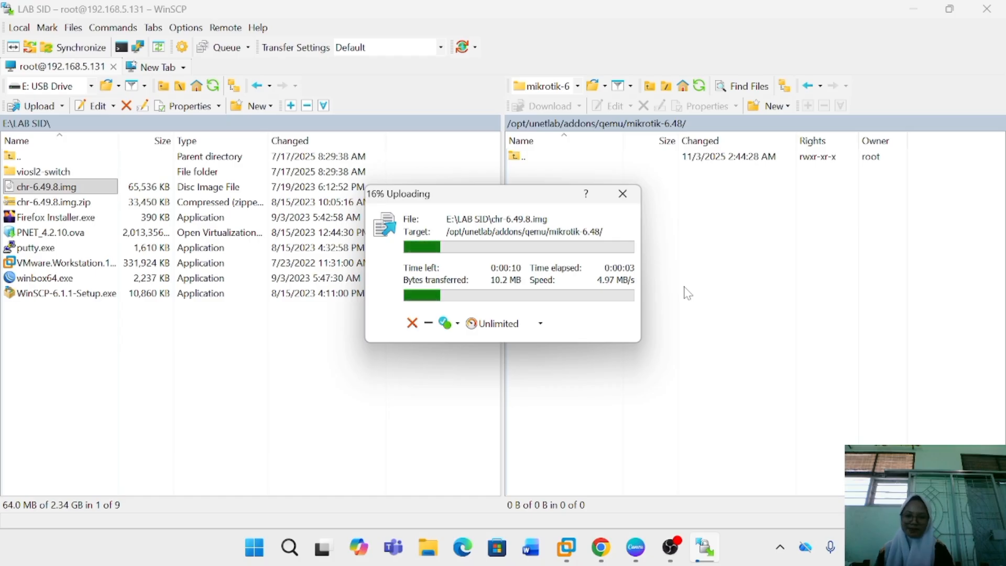
Rename the uploaded chr-6.49.8.img in the remote mikrotik-6.48 folder to hda.qcow2.img
click(631, 173)
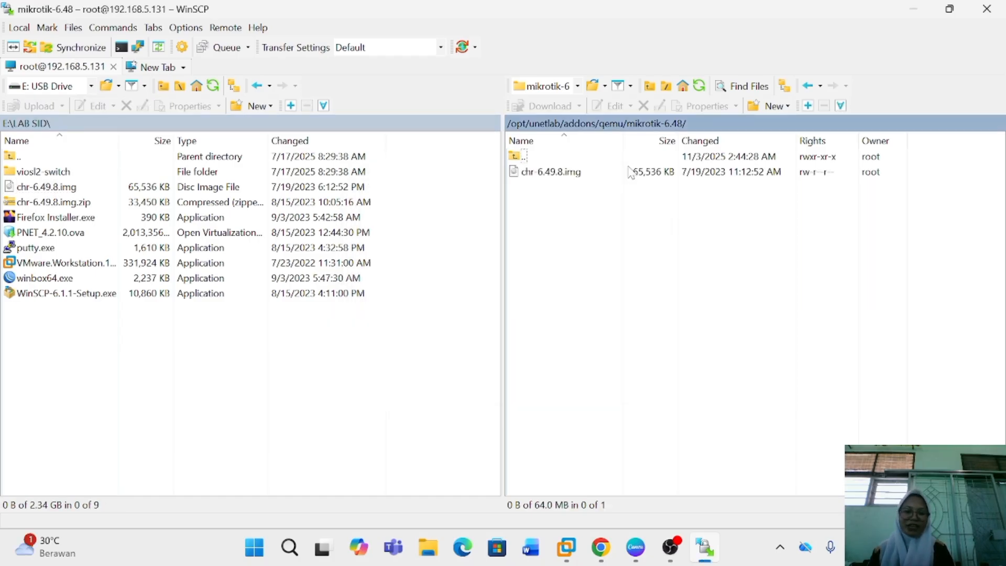
click(615, 178)
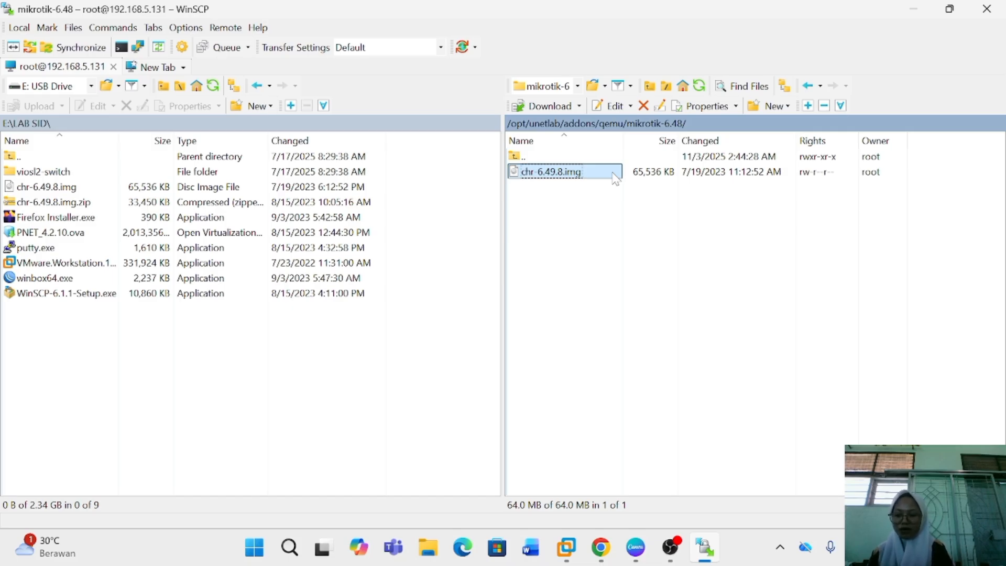
right_click(616, 180)
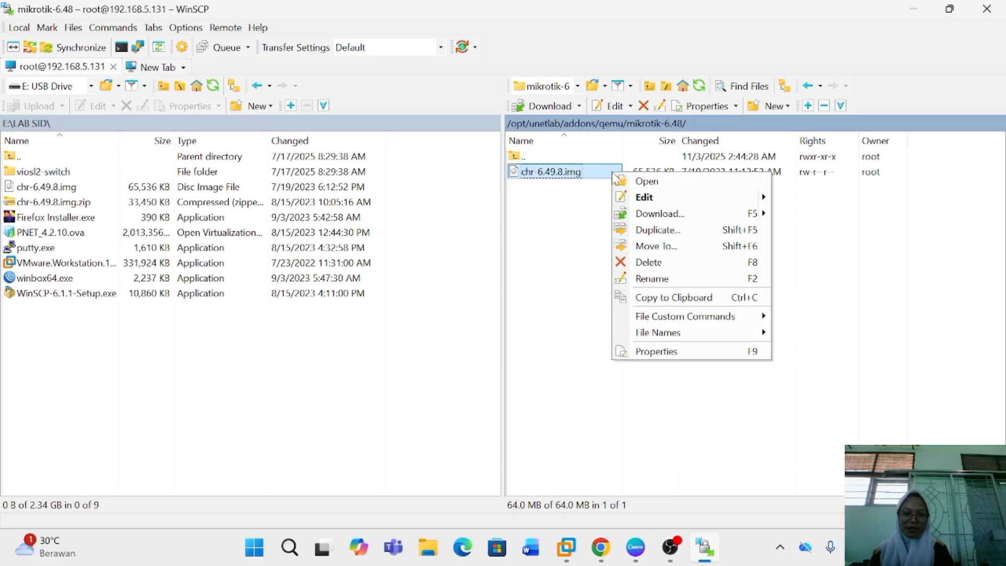
click(650, 278)
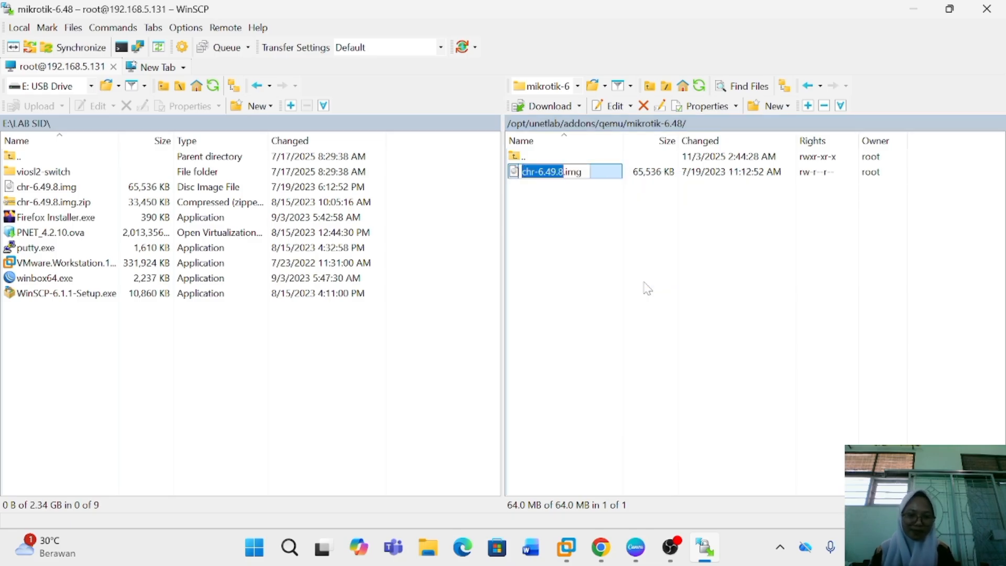
key(BackSpace)
text(hda)
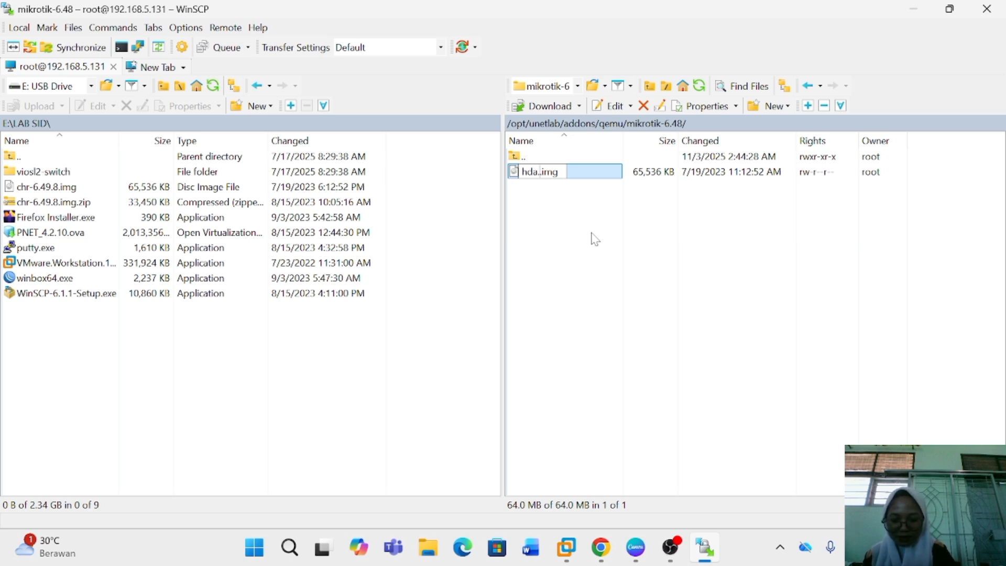
text(.qco)
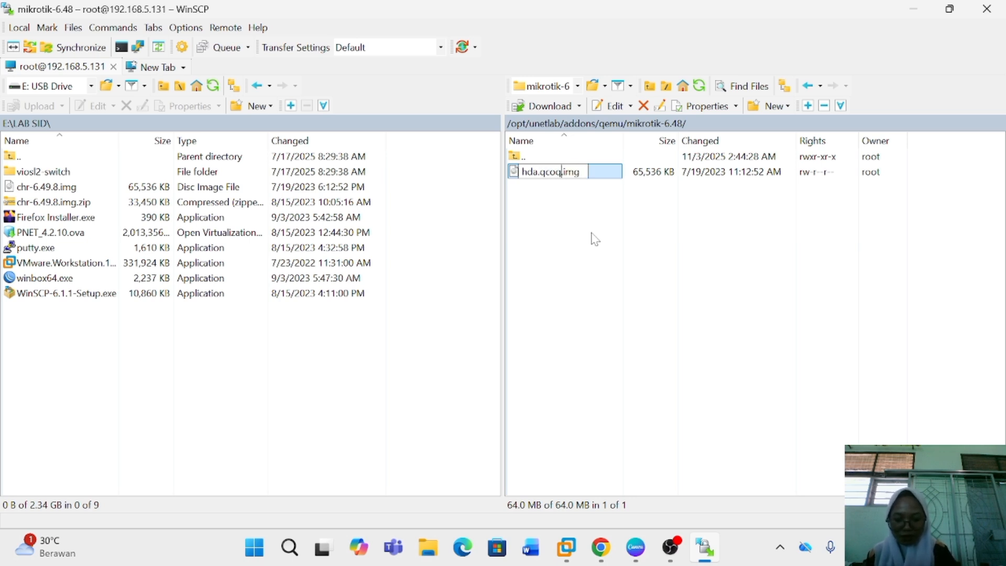
text(w2)
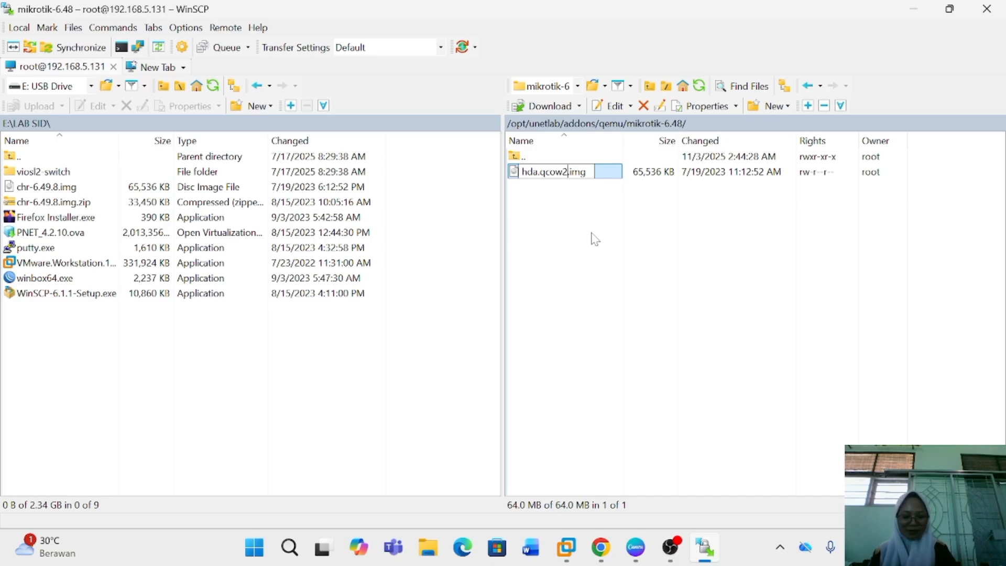
click(595, 240)
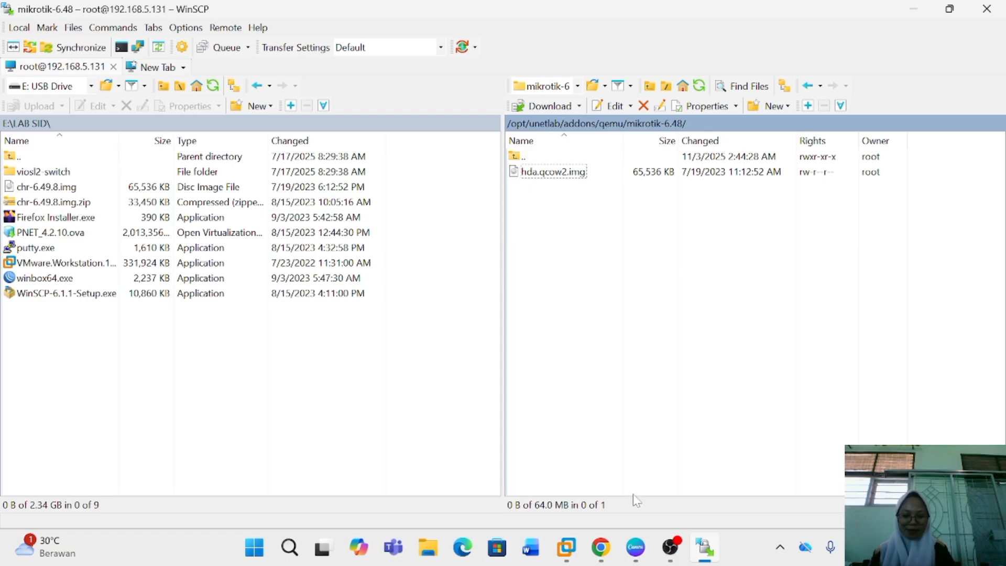
Switch to the PNETLab console in VMware Workstation and run /opt/unetlab/wrappers/unl_wrapper -a fixpermissions
click(577, 556)
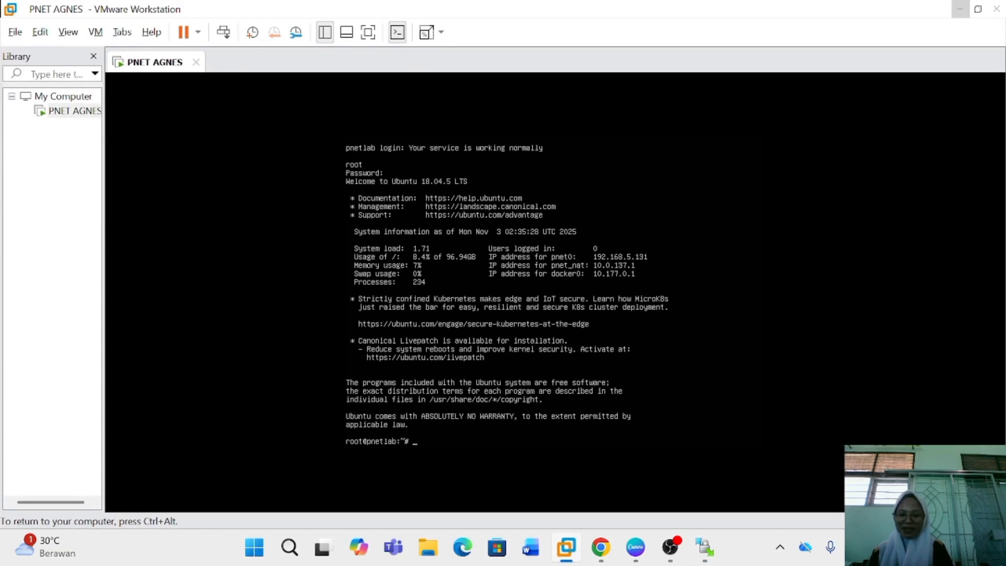
text(/opt)
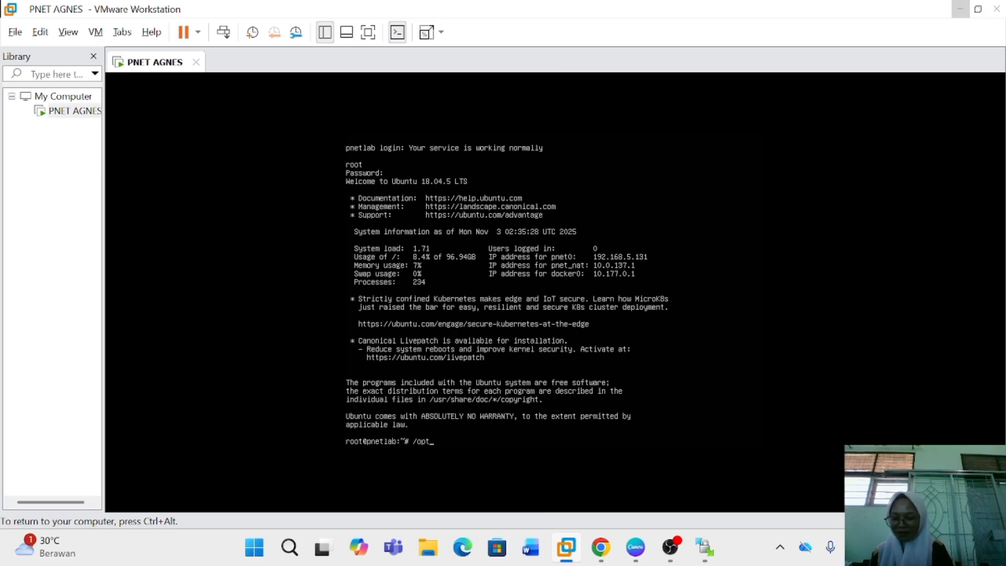
text(/unetlab)
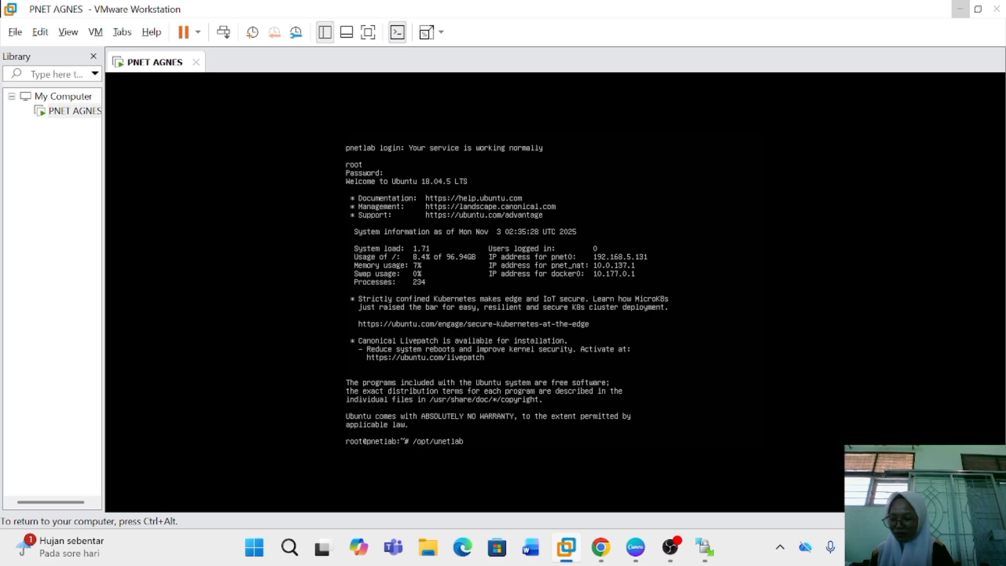
text(/wrappe)
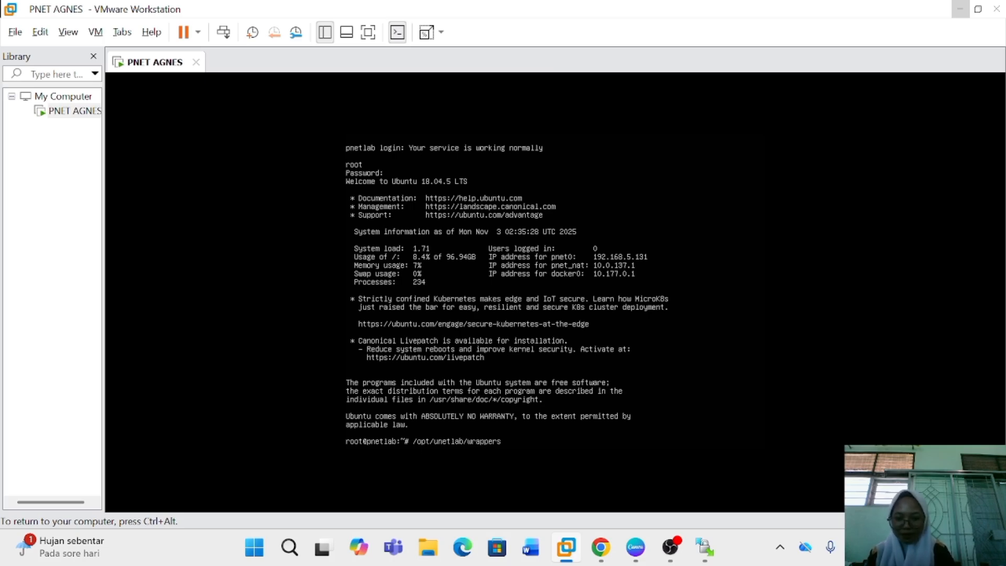
text(rs/unl)
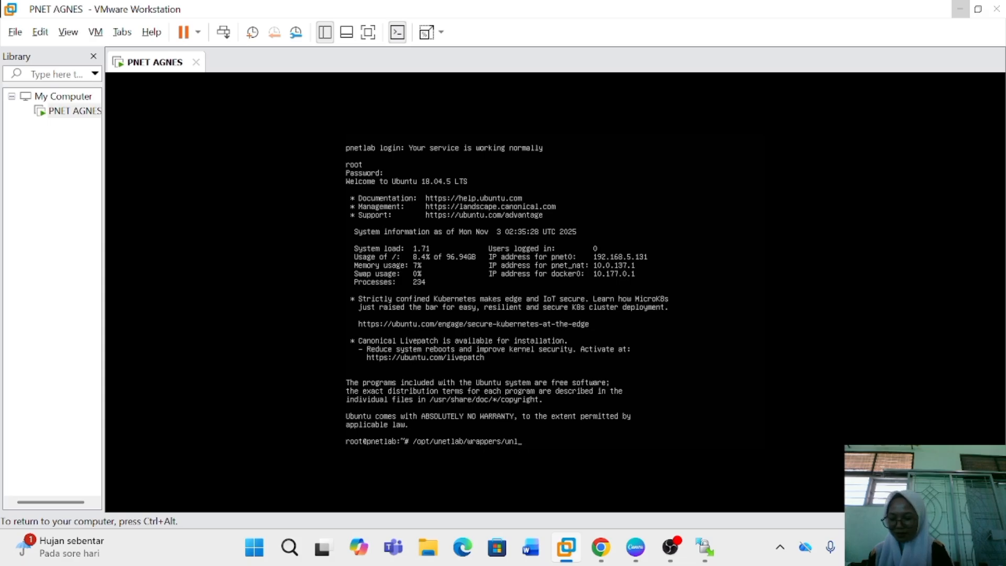
text(_wrapp)
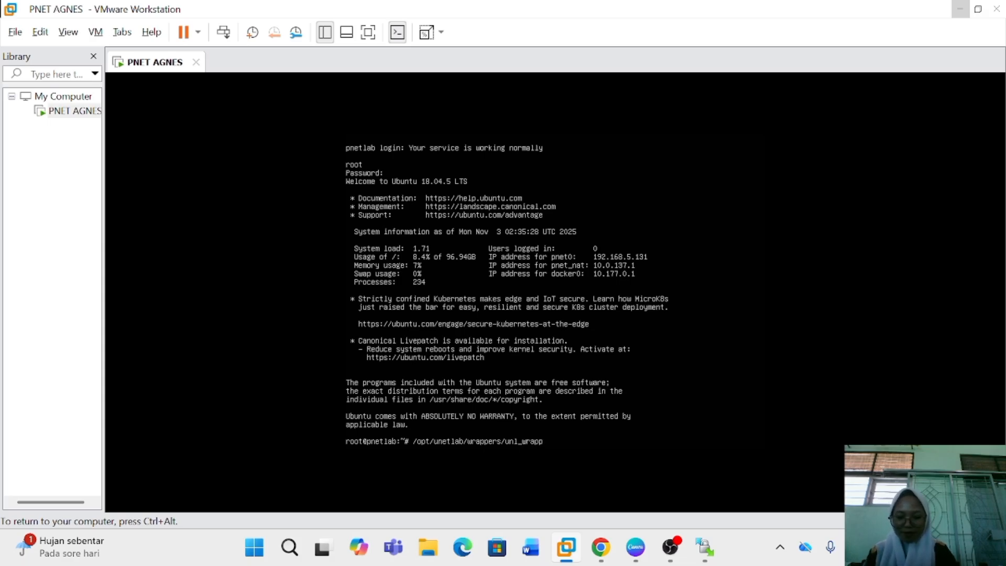
text(er -a fixpermissi)
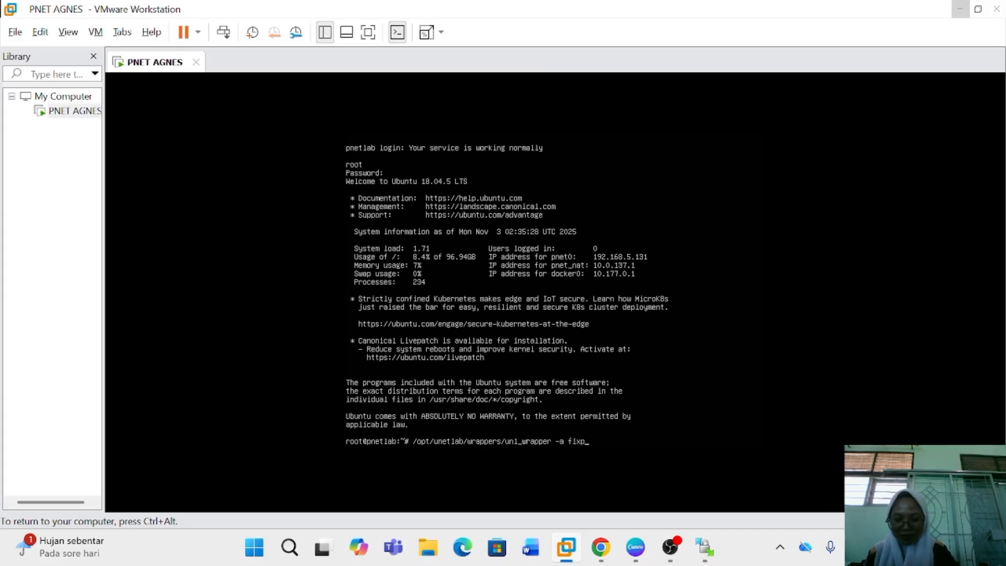
text(ons)
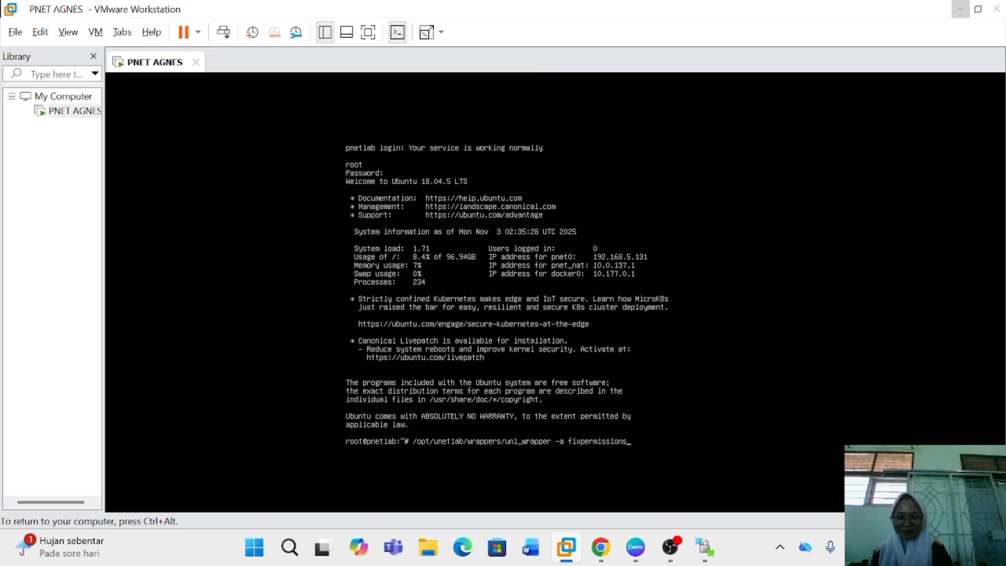
key(Return)
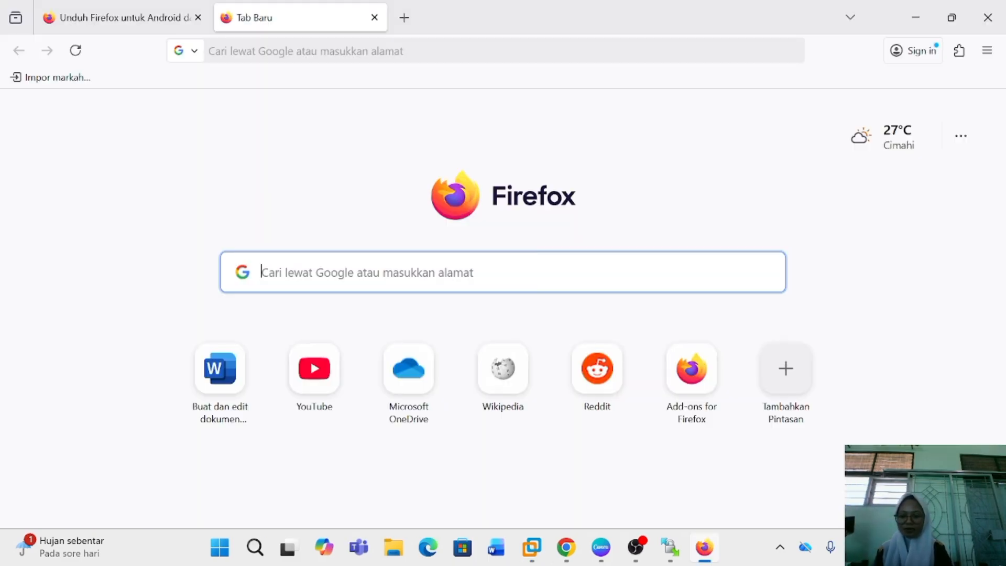
Open the PNETLab web interface at 192.168.5.131 in Firefox
text(1)
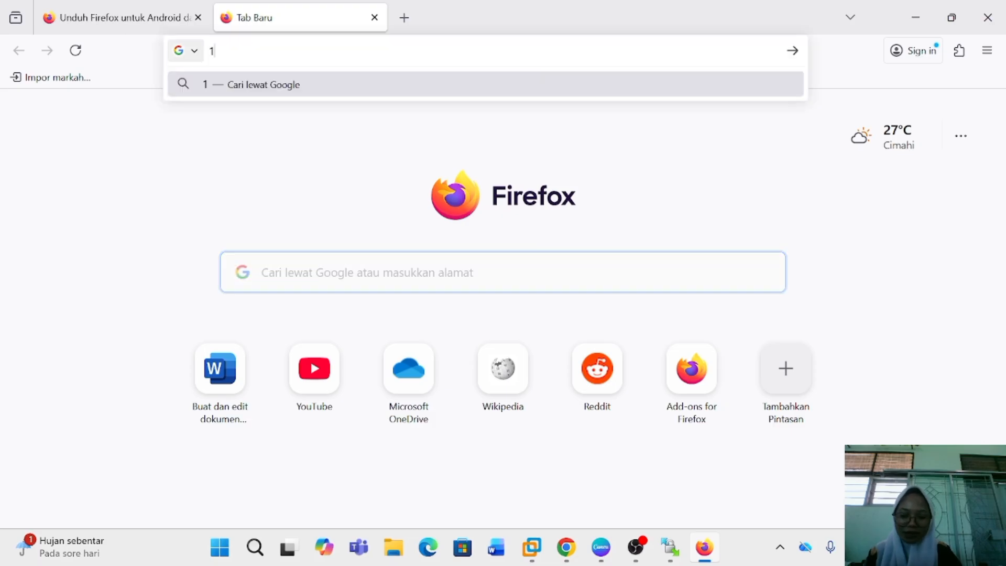
text(92.168)
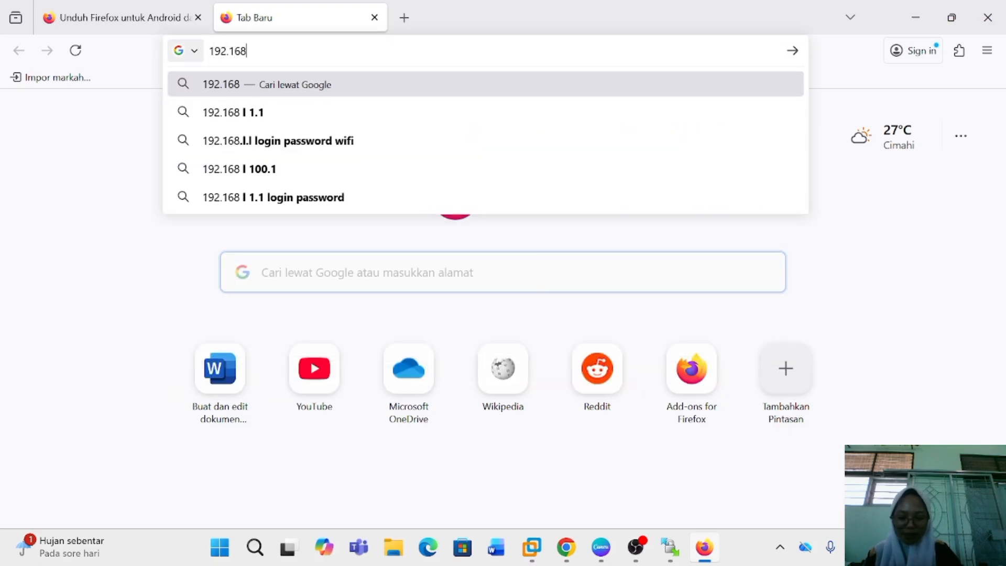
text(.5.131)
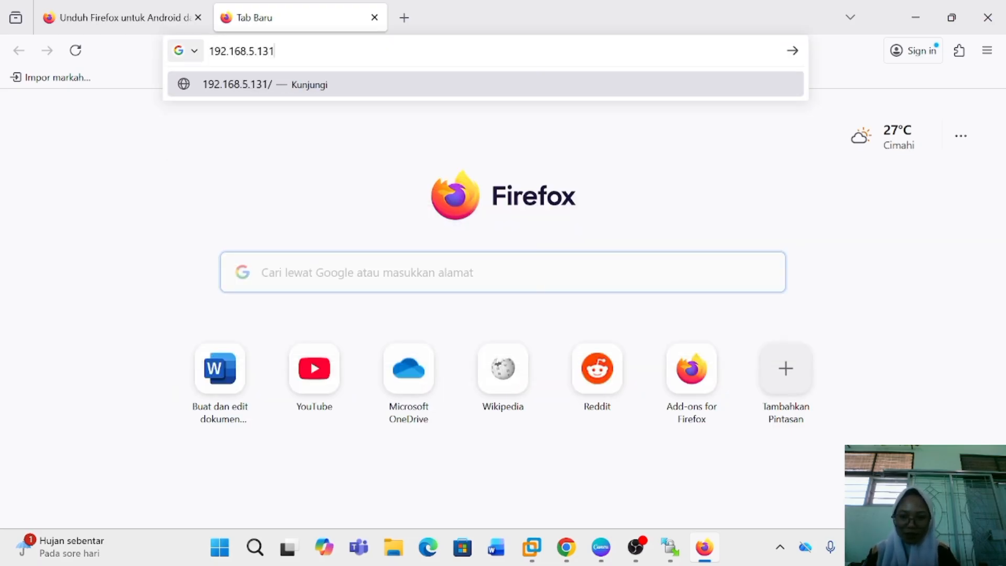
key(Return)
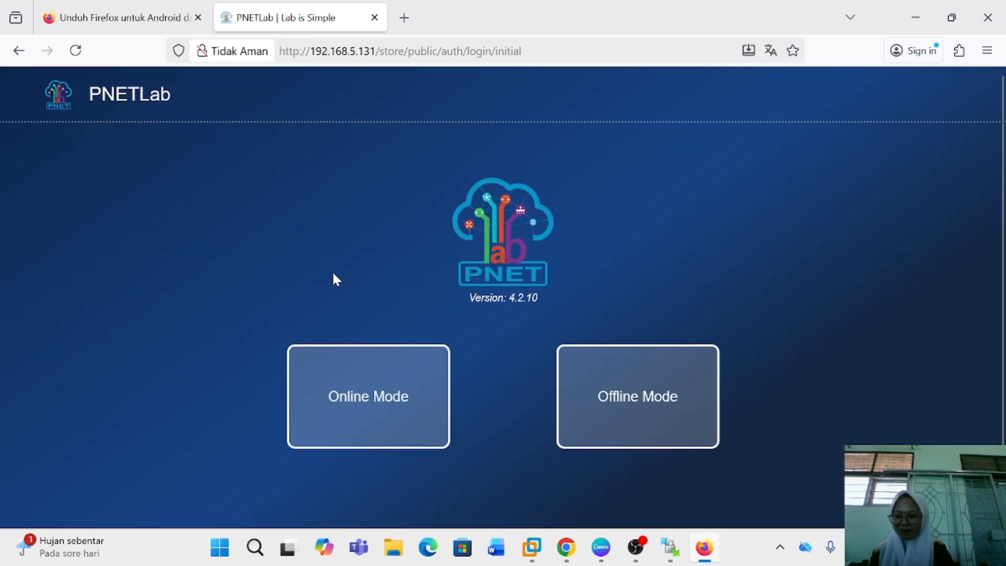
Choose Online Mode and sign in to PNETLab with the online account
click(354, 391)
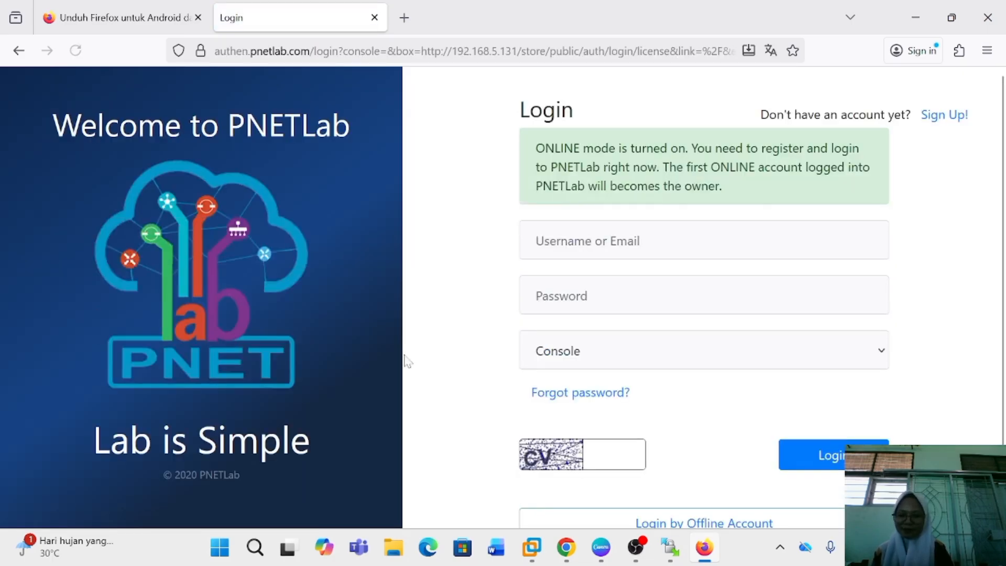
click(607, 249)
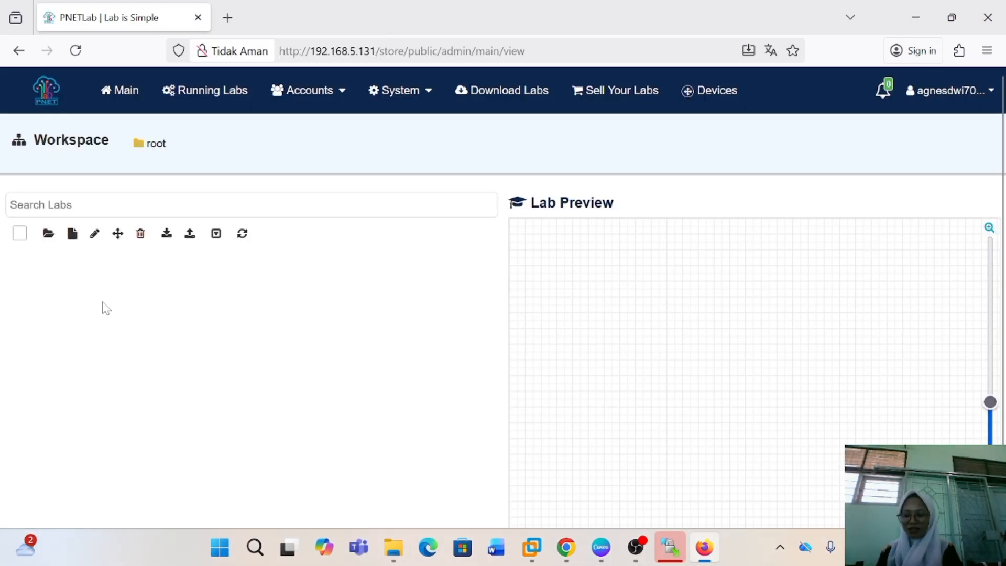
Create a new lab named "belajar mikrotik dasar" in the root workspace, keeping the other lab settings at their defaults
click(71, 234)
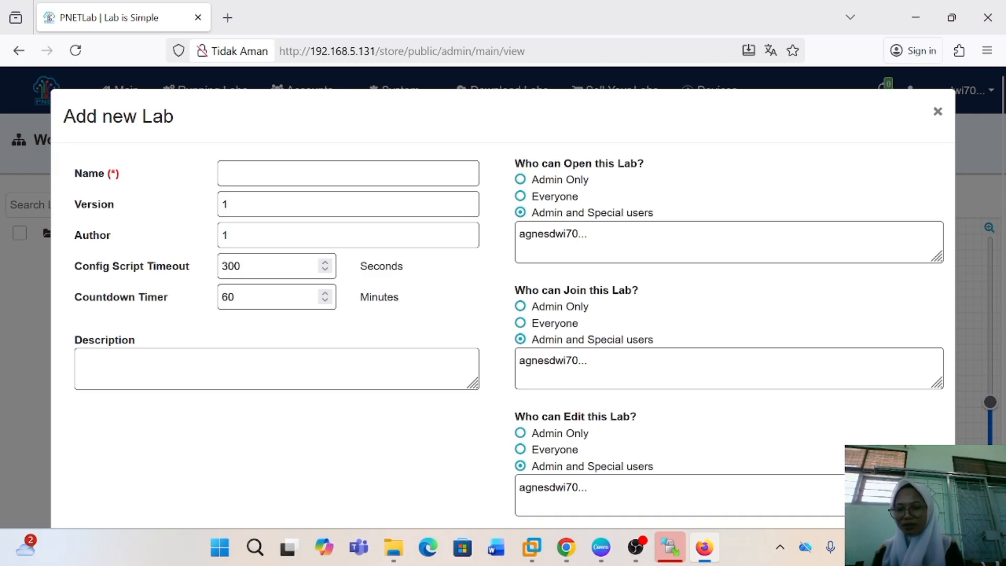
click(282, 173)
text(belajar )
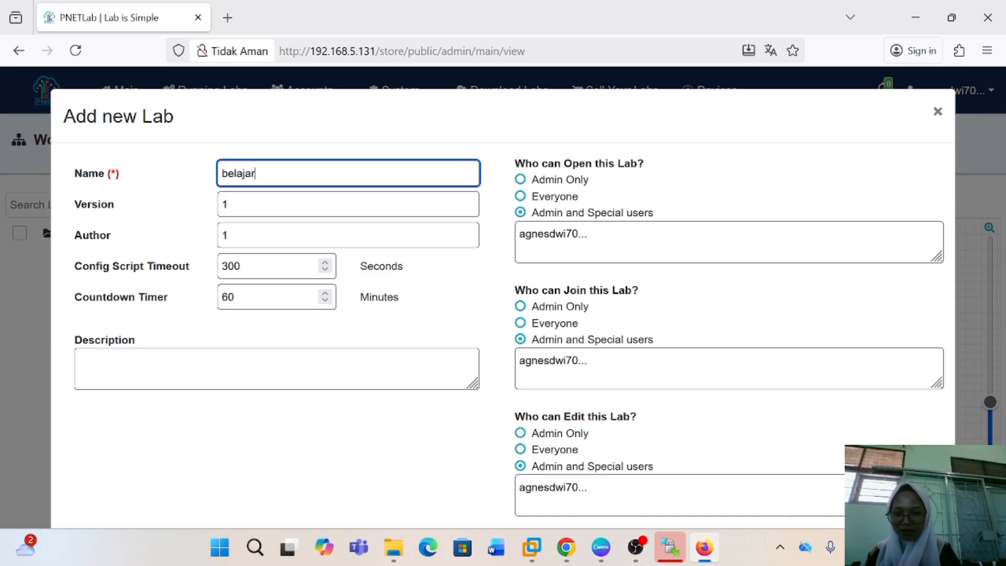
text(mikrotik dasar)
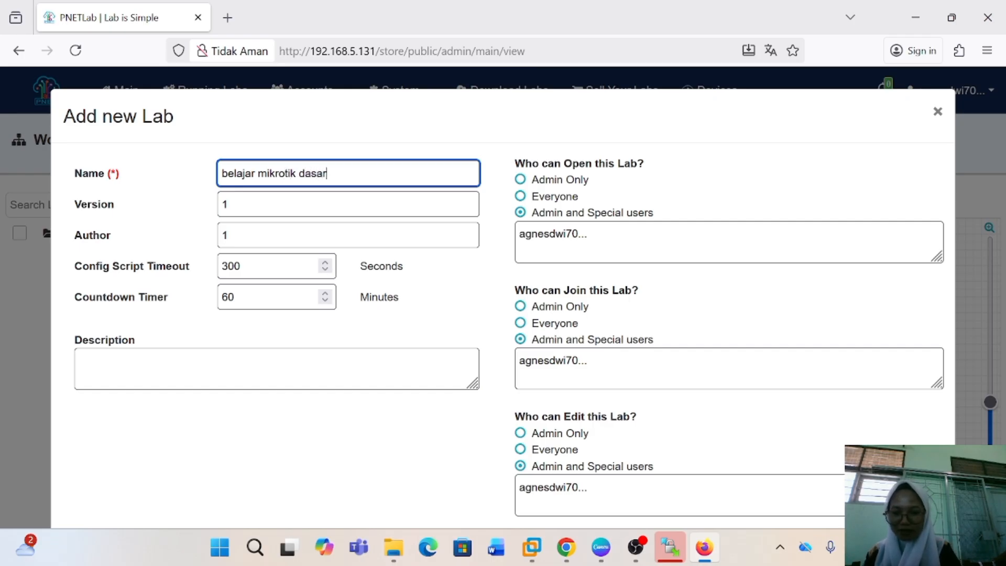
scroll(781, 327, down, 2)
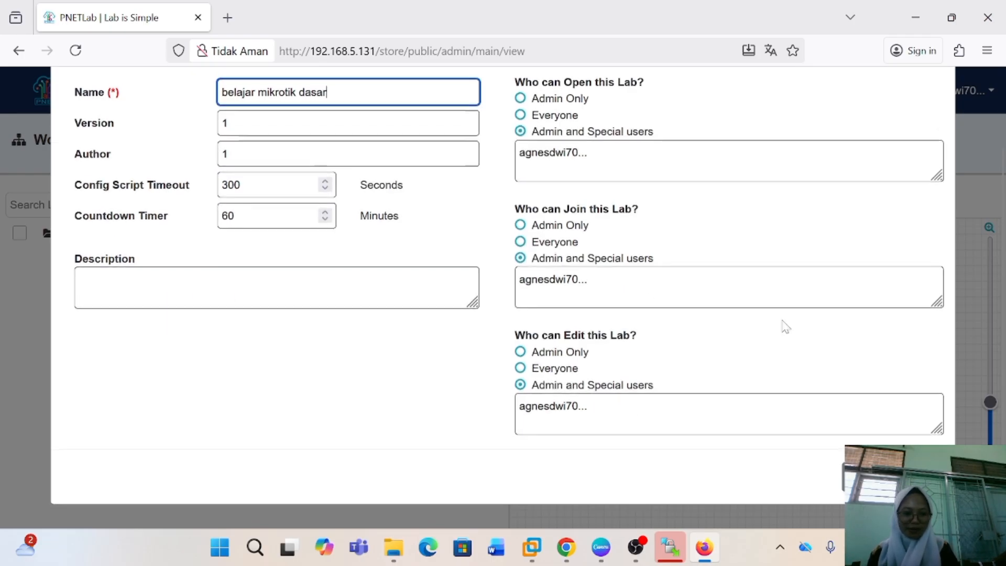
click(917, 478)
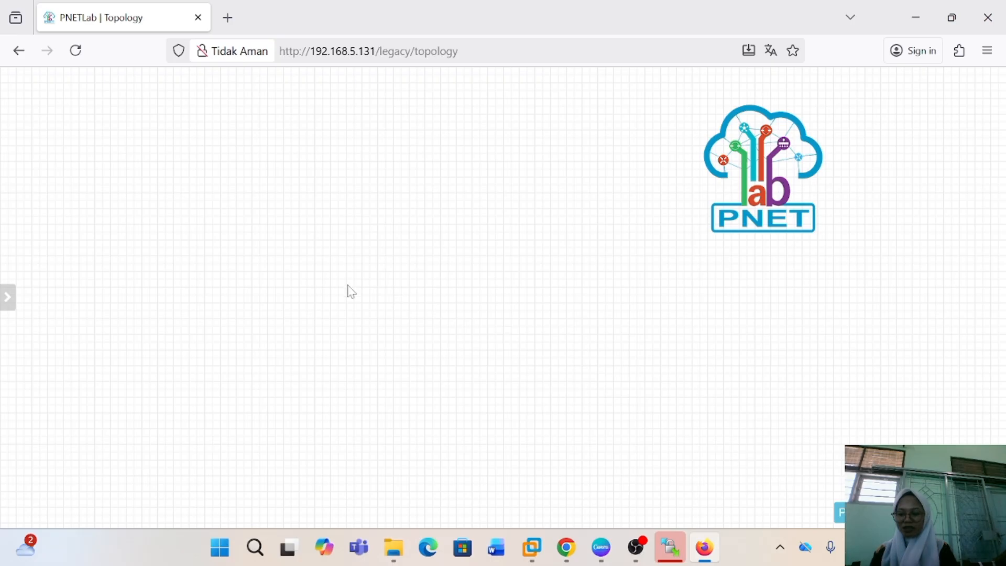
Add one MikroTik RouterOS node with the mikrotik-6.48 image to the topology, with its Qemu Options cleared
right_click(303, 253)
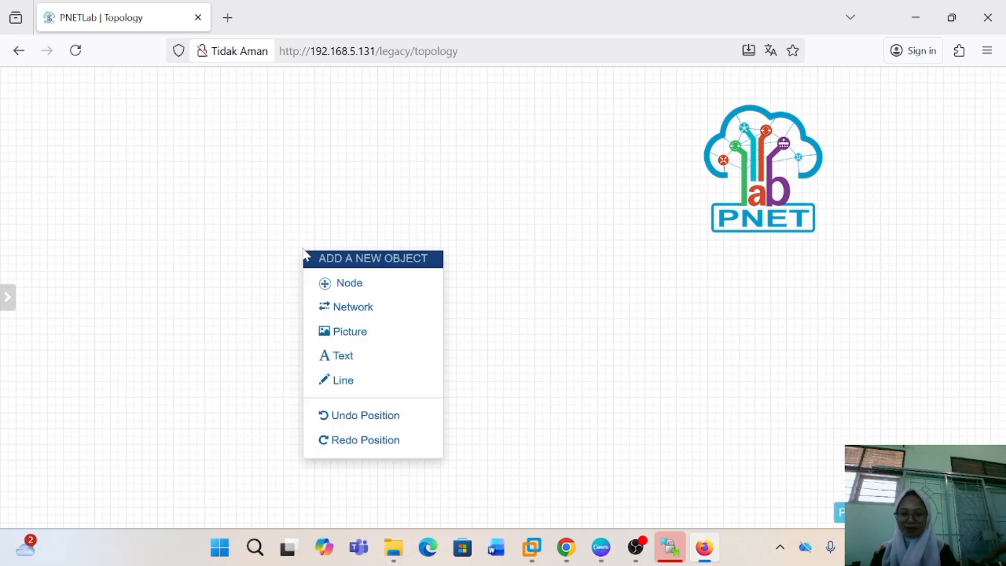
click(348, 284)
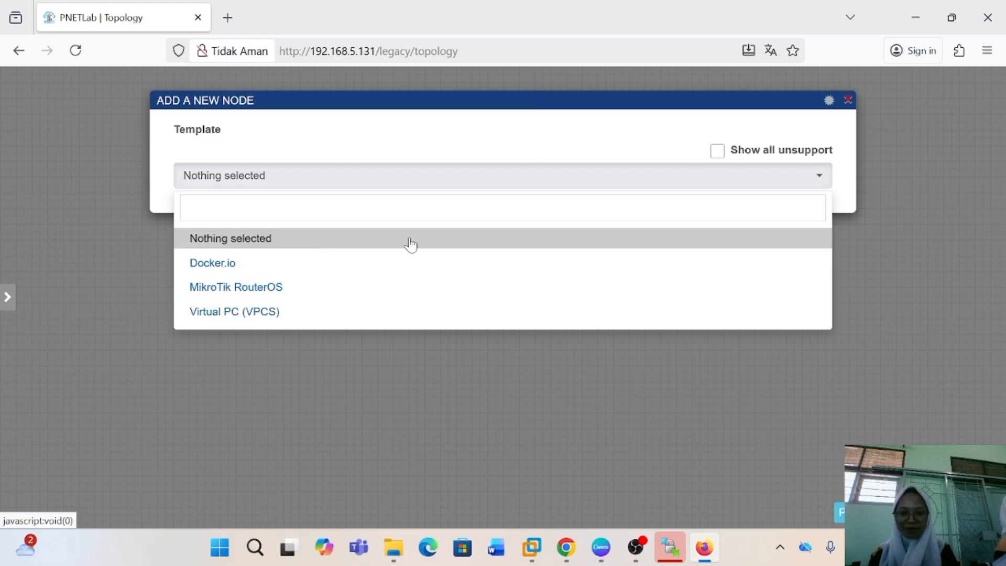
click(339, 289)
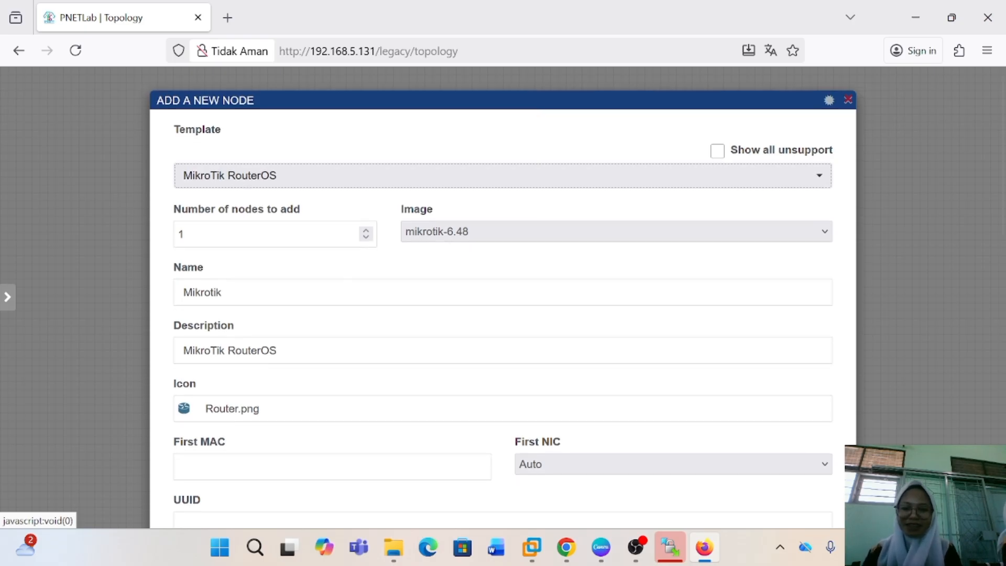
scroll(237, 280, down, 1)
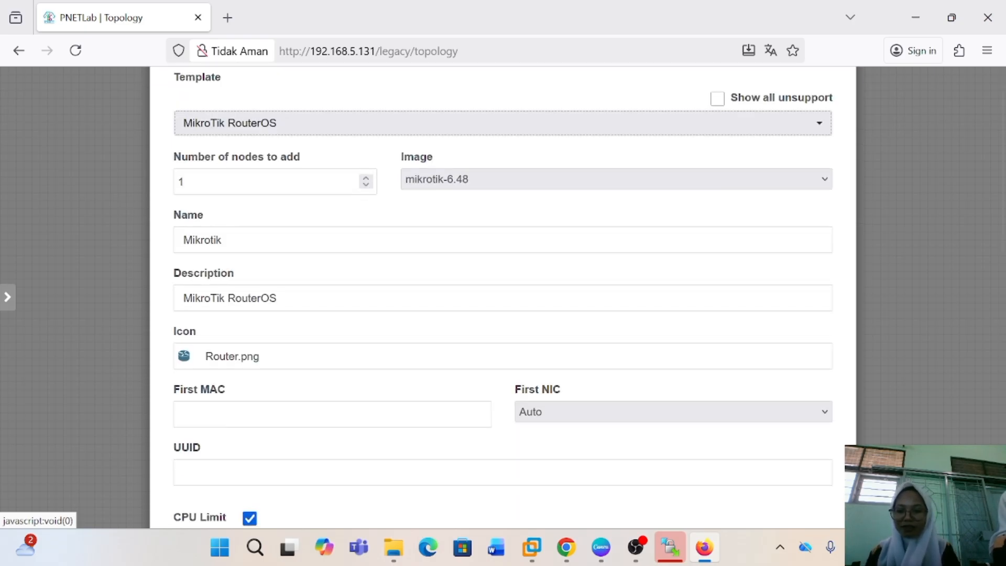
scroll(340, 262, down, 2)
scroll(340, 262, down, 8)
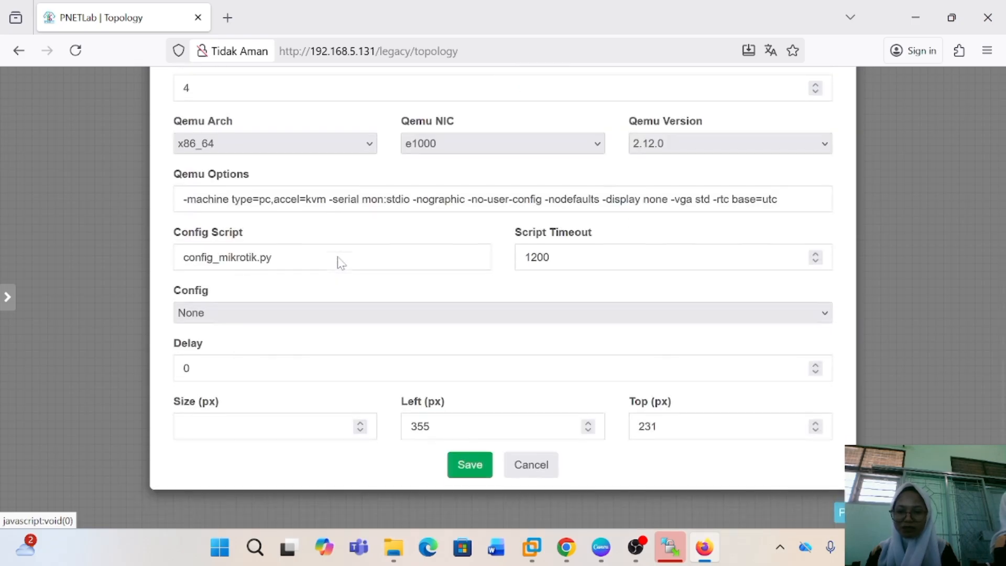
click(785, 215)
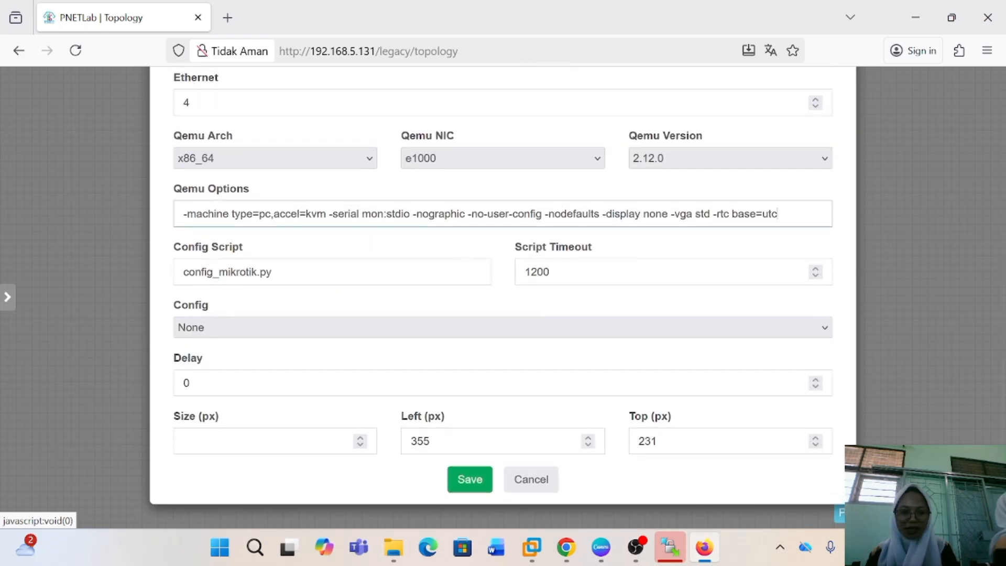
key(ctrl+a)
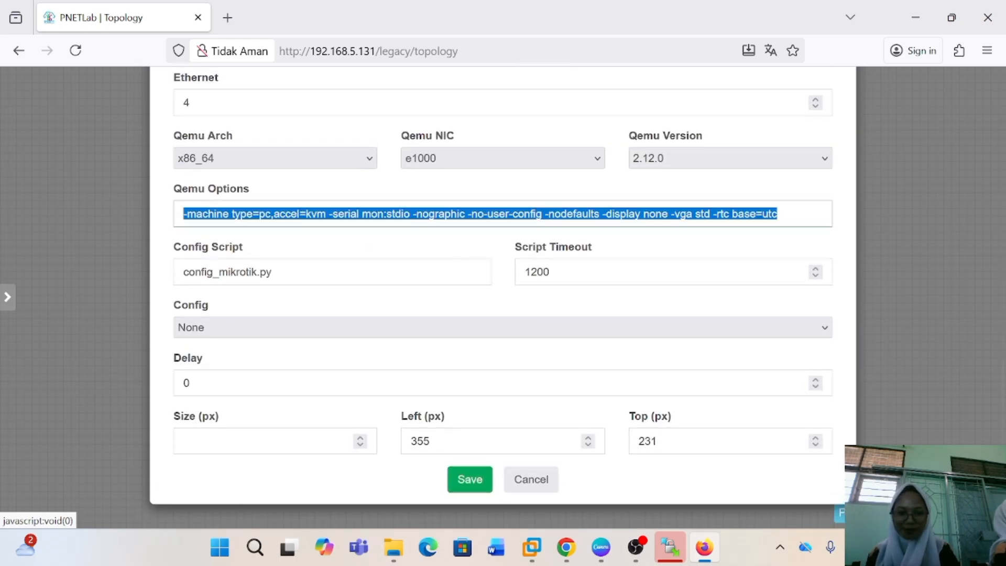
key(BackSpace)
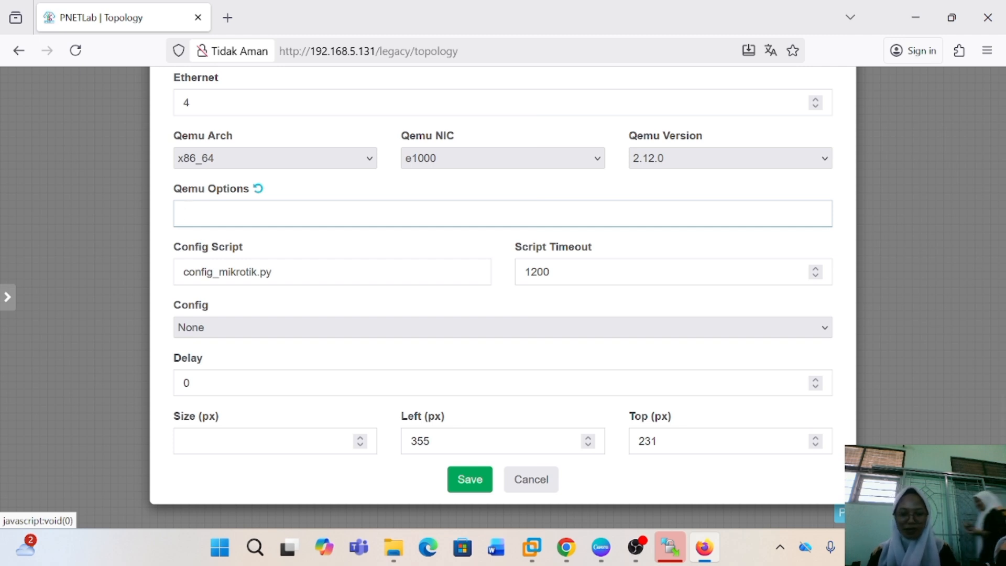
click(472, 489)
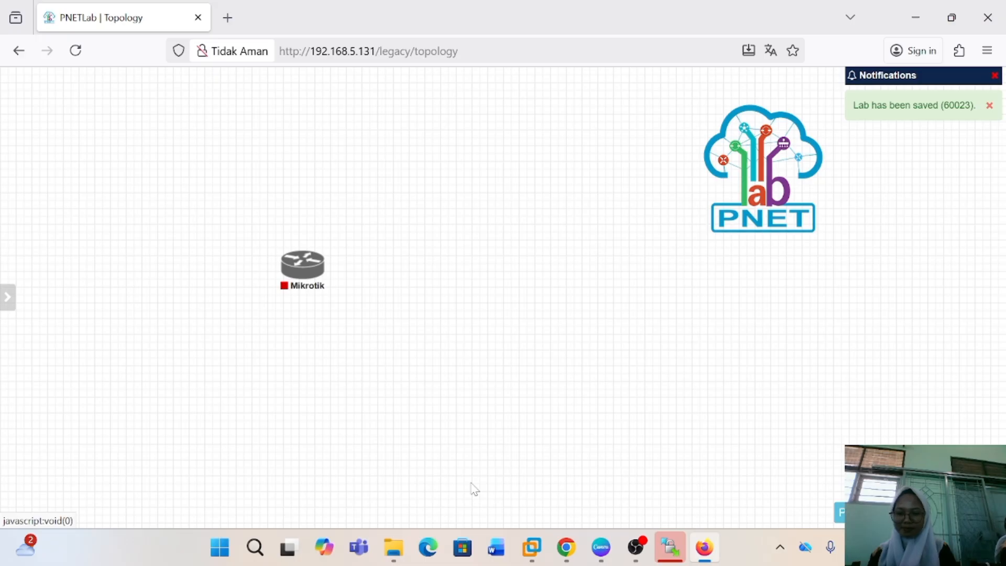
Add a network named ISP of type Management(Cloud0) beside the Mikrotik node
right_click(377, 257)
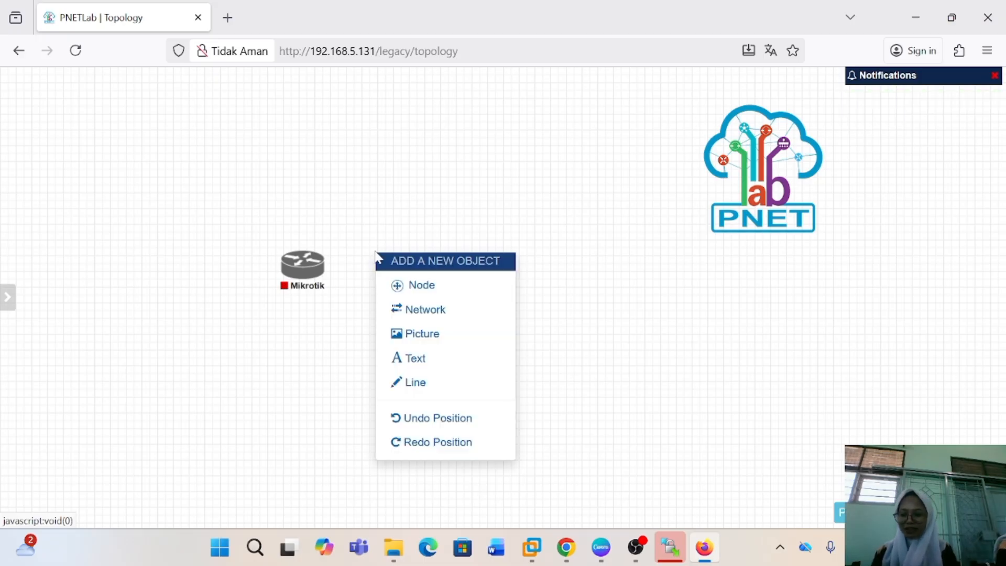
click(422, 310)
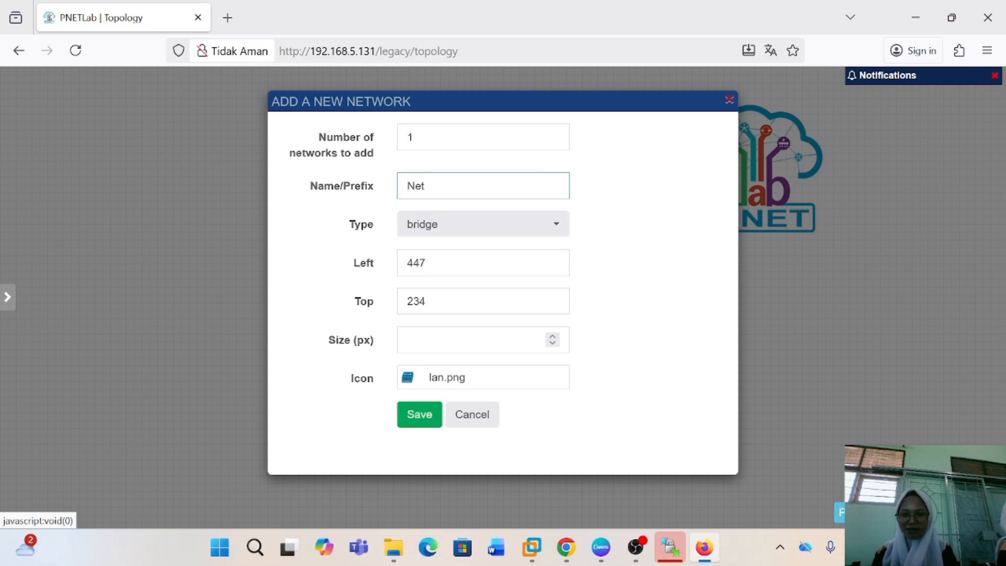
text(ISPN)
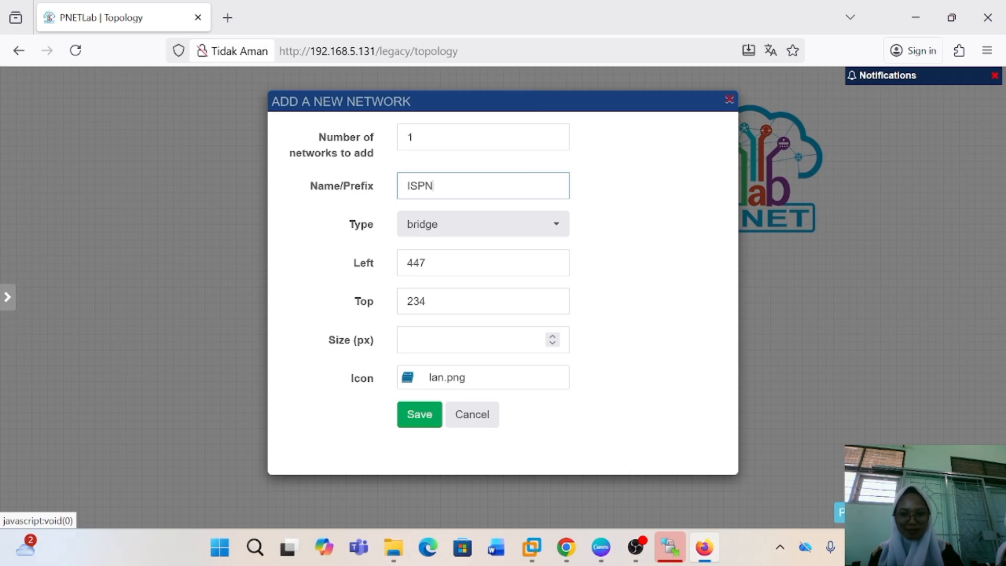
key(BackSpace)
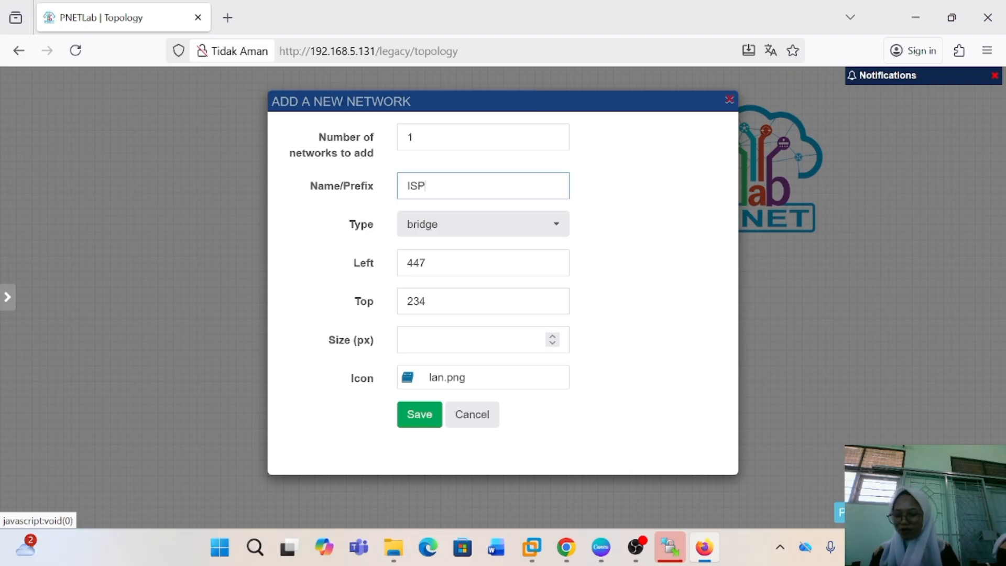
click(556, 224)
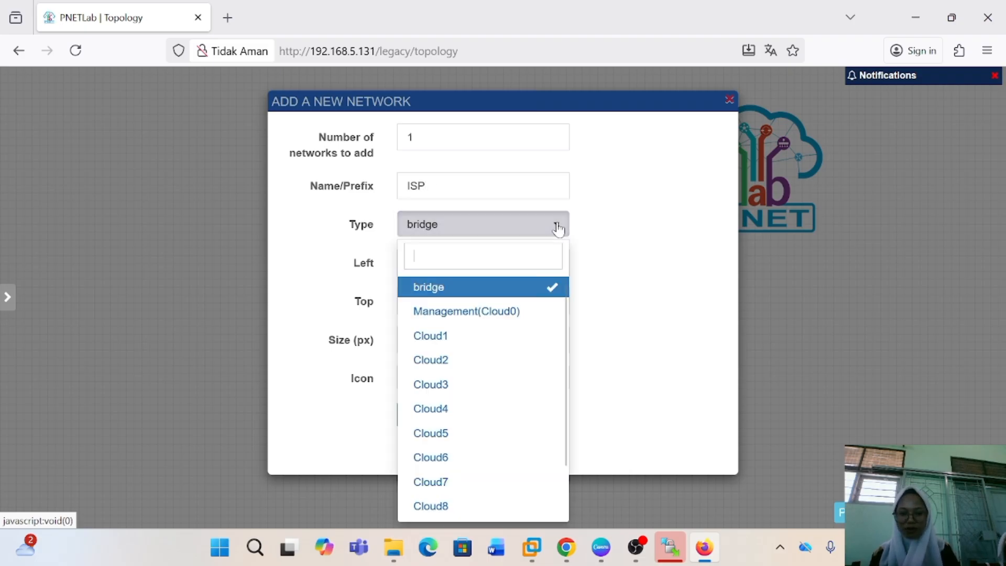
click(531, 312)
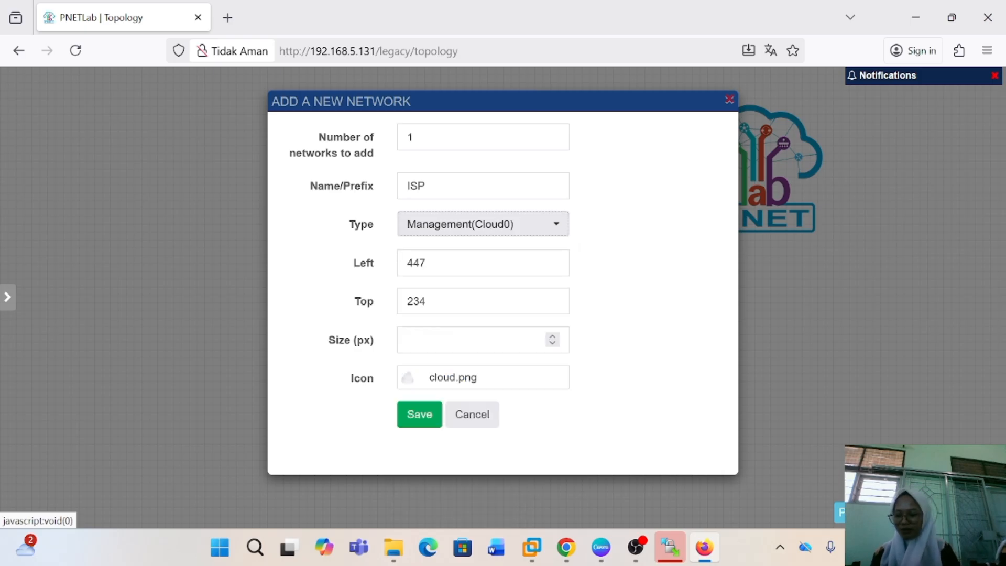
click(421, 414)
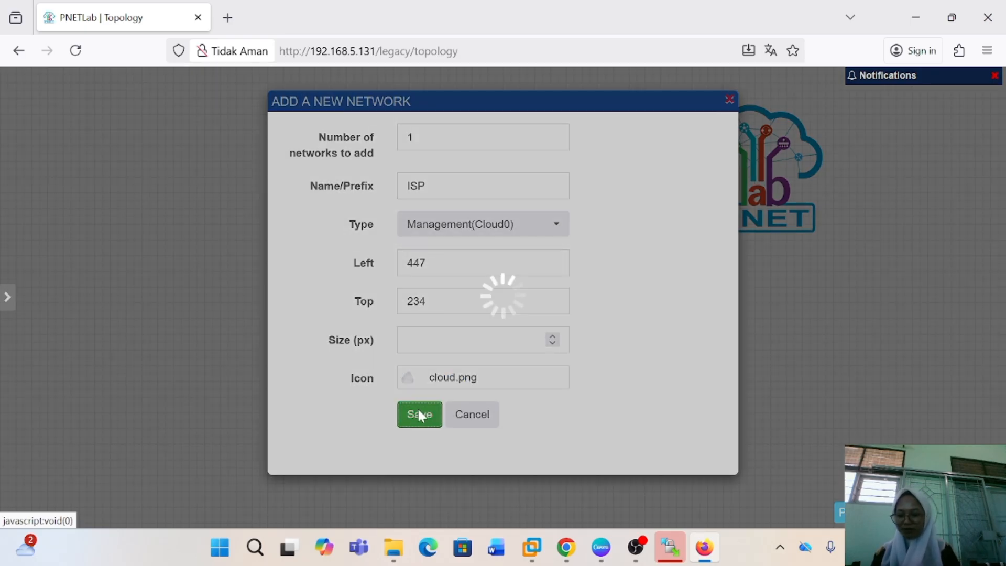
Start the Mikrotik node and connect its eth1 interface to the ISP cloud
mouse_move(255, 246)
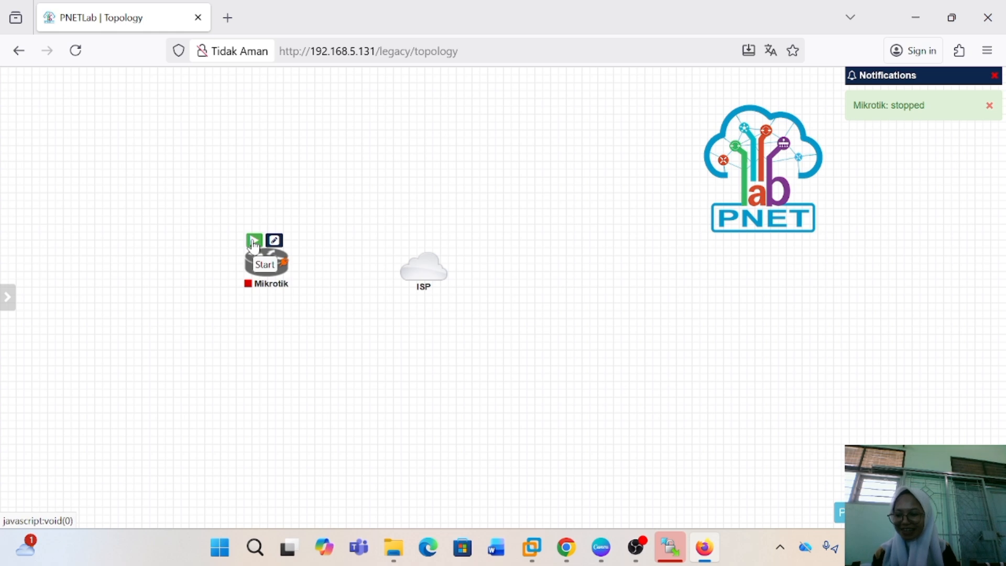
click(255, 246)
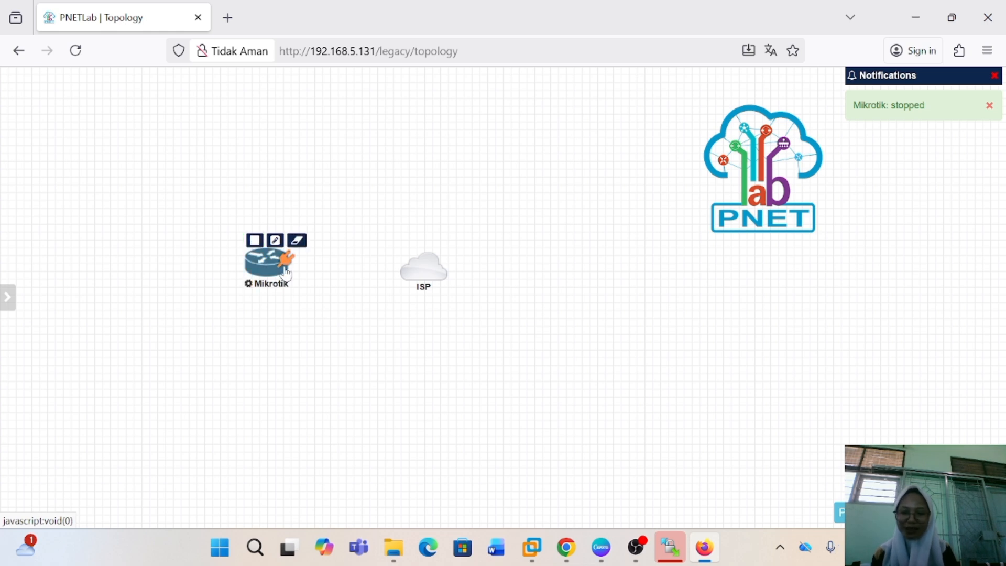
drag(284, 265, 411, 274)
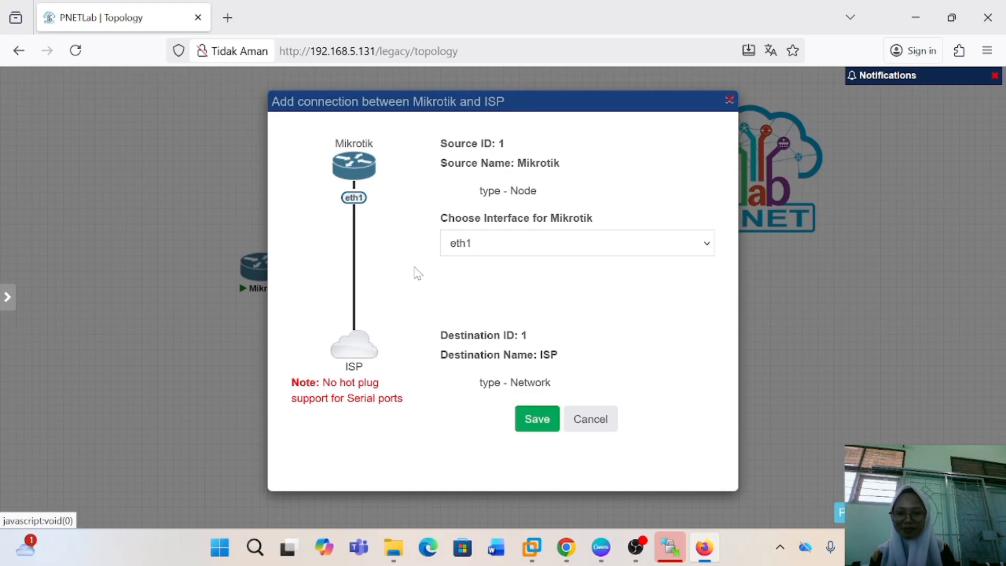
click(537, 418)
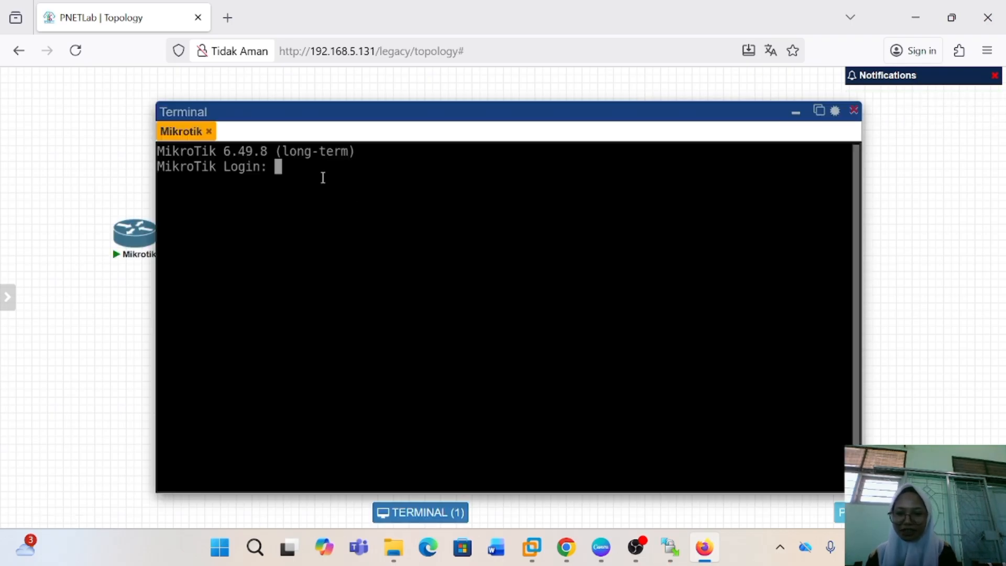
Log in to the Mikrotik terminal as admin with an empty password, aborting the license text and skipping the password change
text(admin)
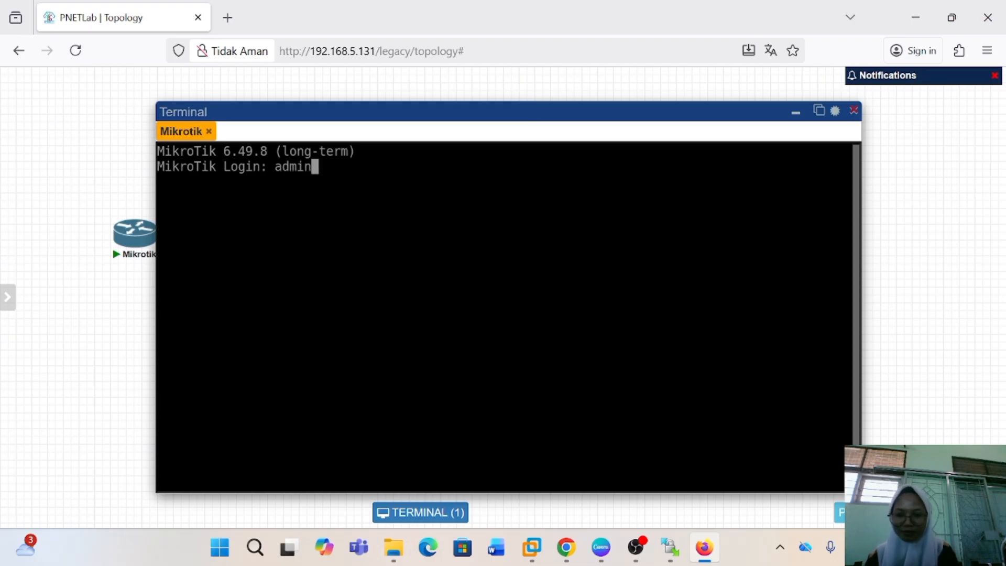
key(Return)
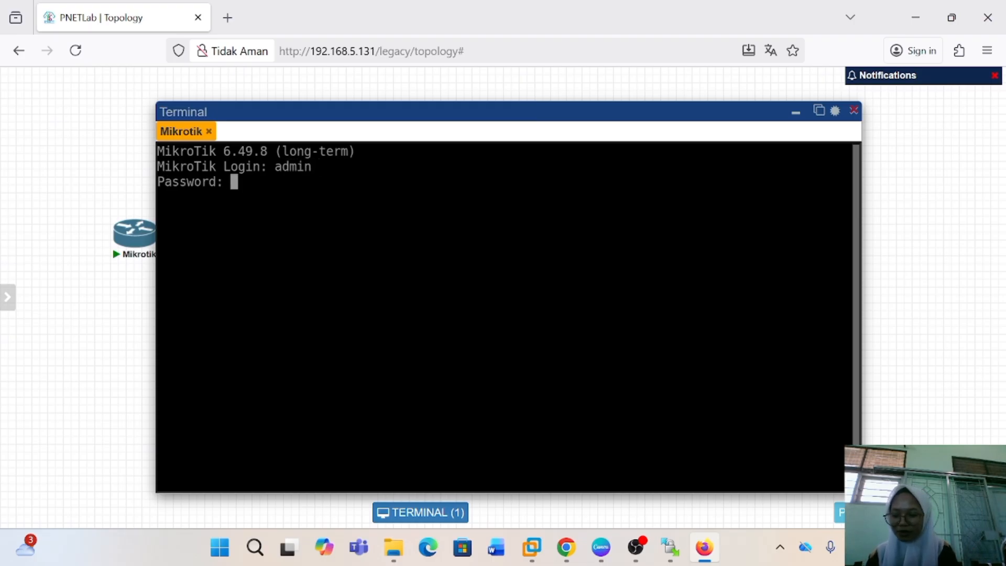
key(Return)
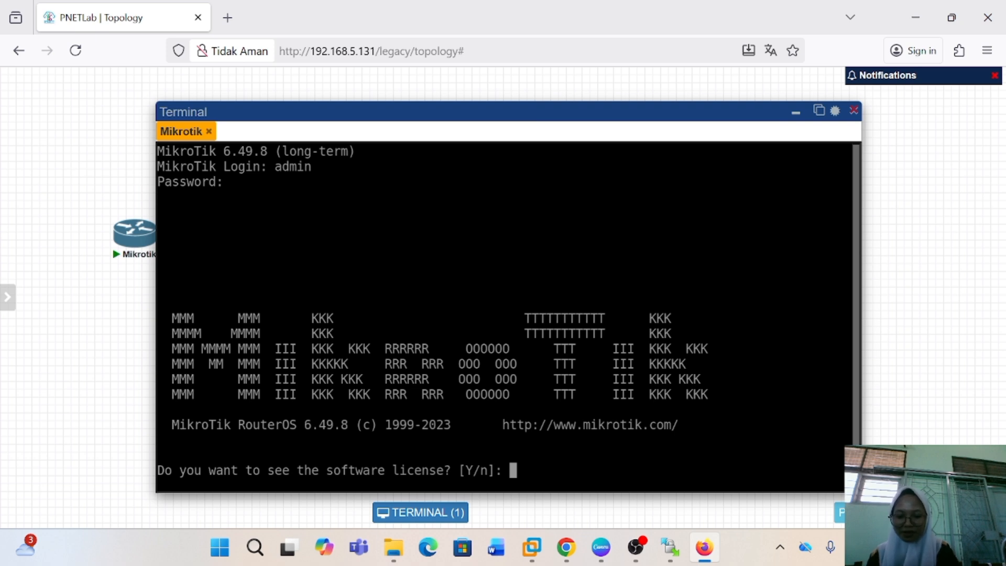
key(Return)
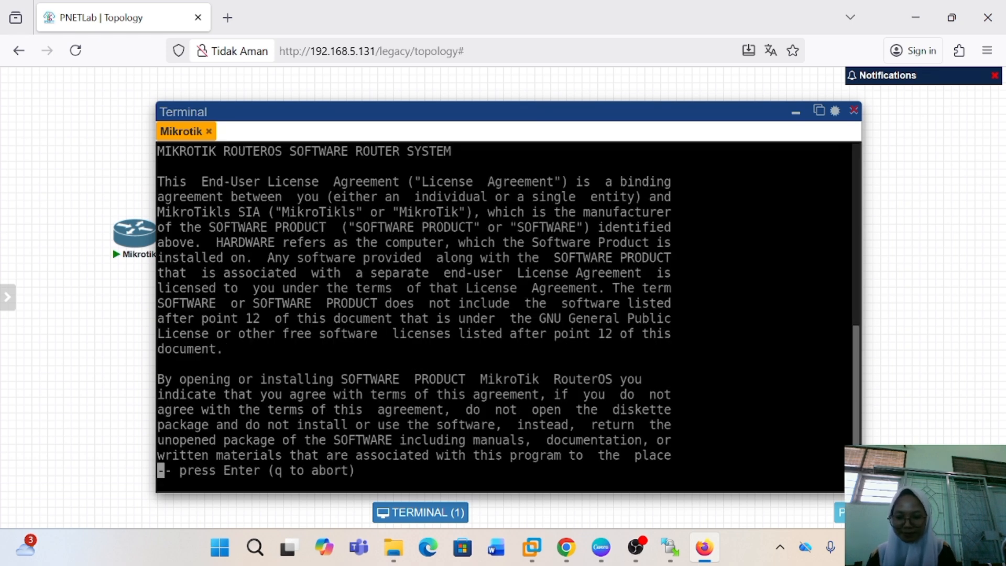
key(q)
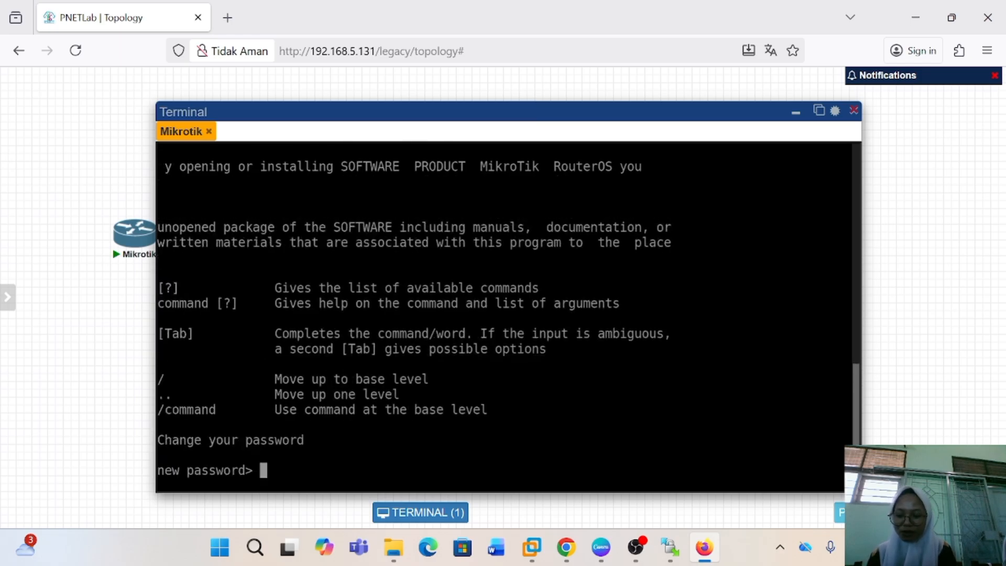
key(ctrl+c)
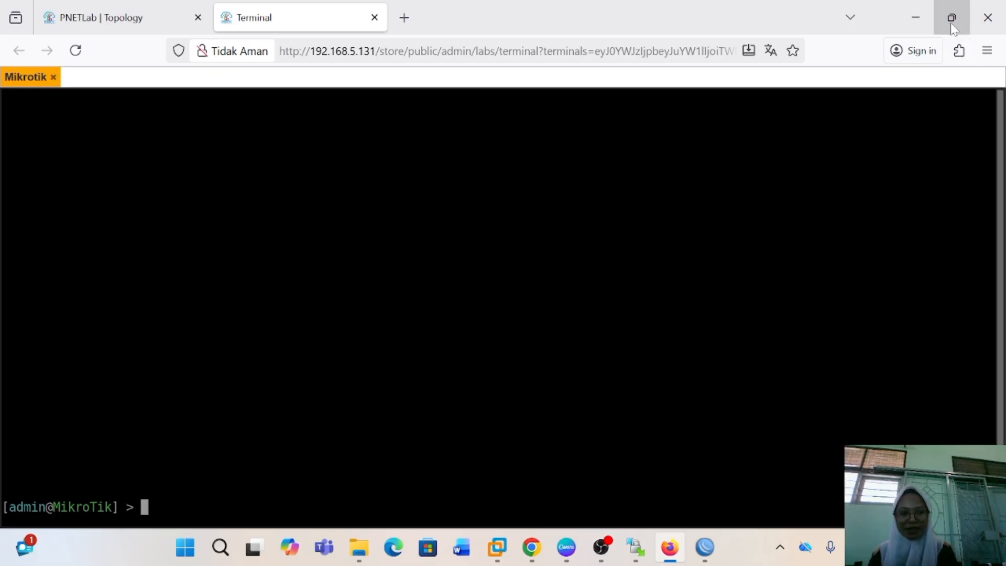
List the router's IP addresses in the terminal with /ip address print
text(/ip )
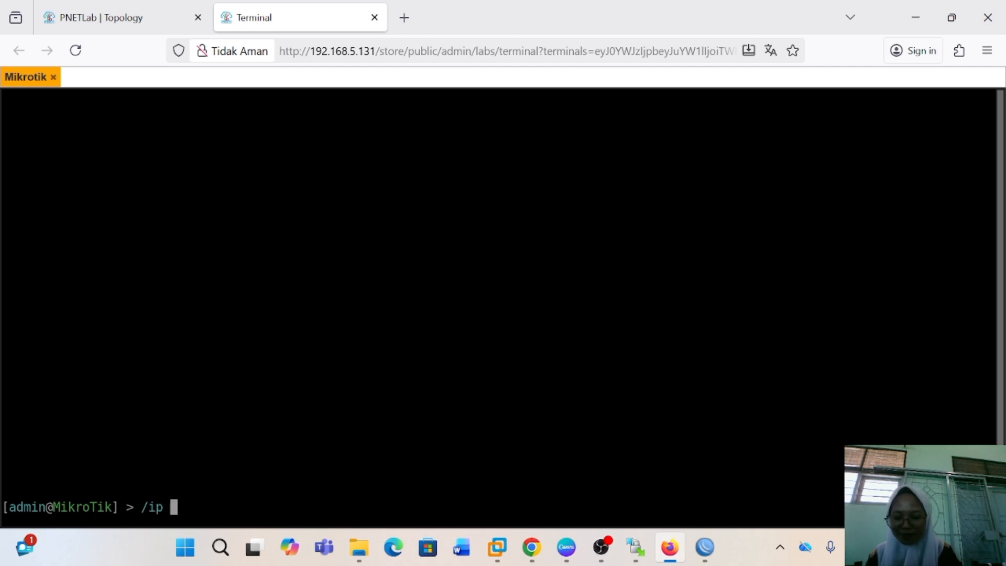
text(addres)
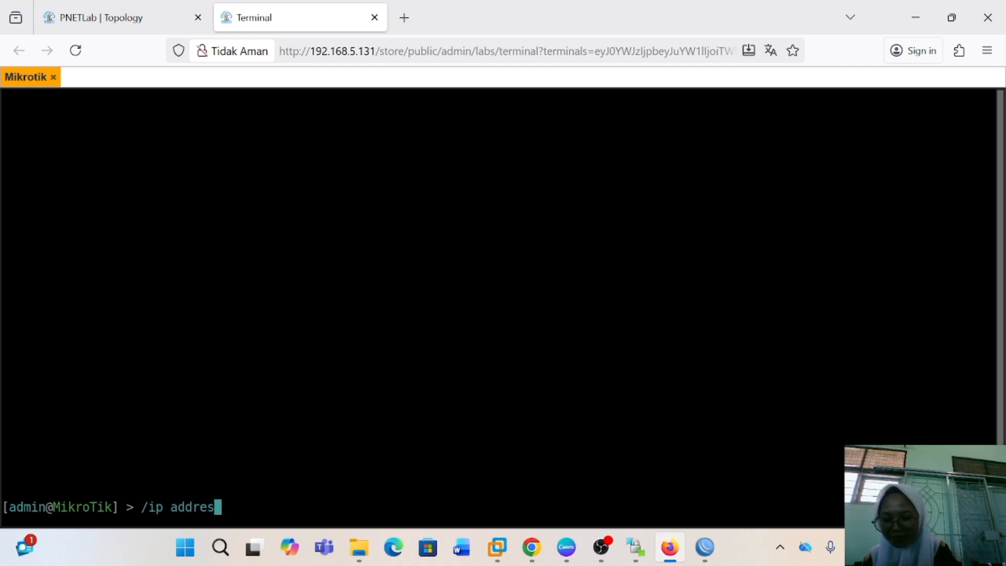
text(s print)
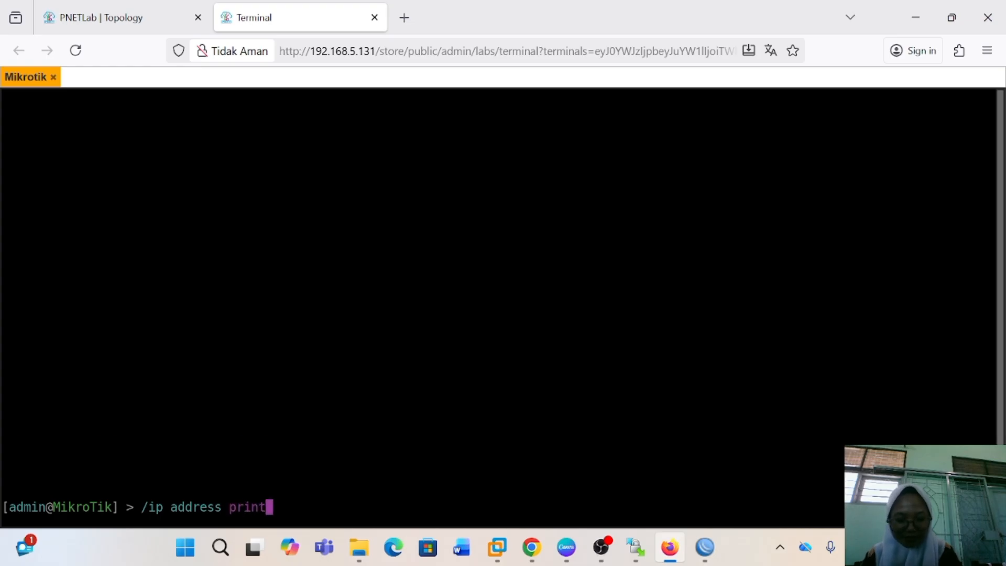
key(Return)
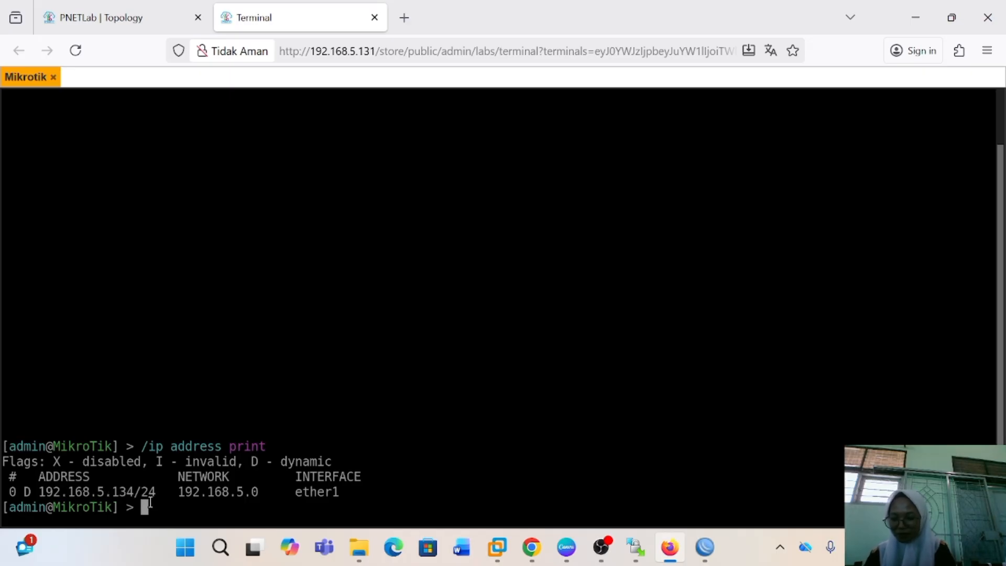
List the router's Ethernet interfaces in the terminal with /interface ethernet print
text(/interface )
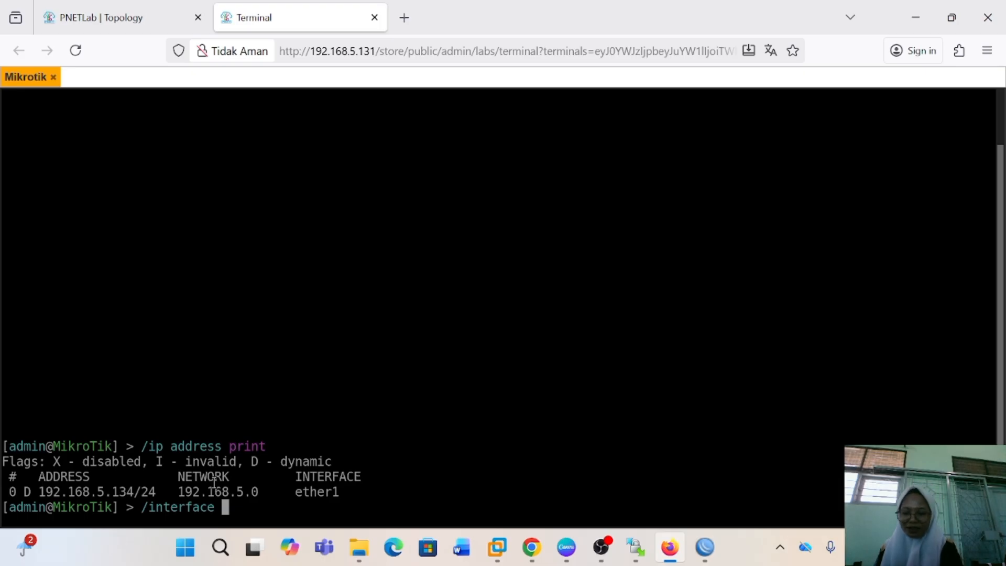
text(ethernet)
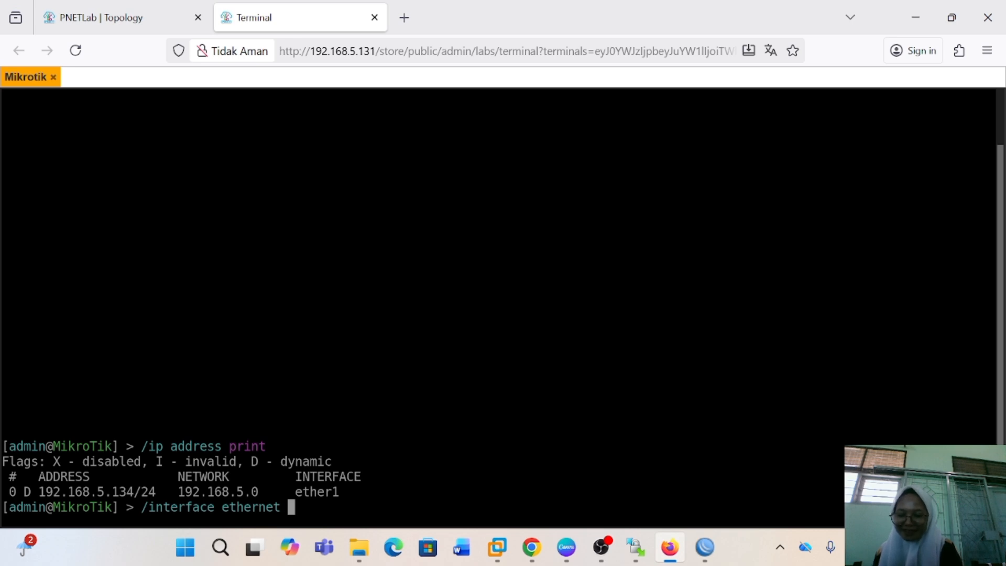
text( print)
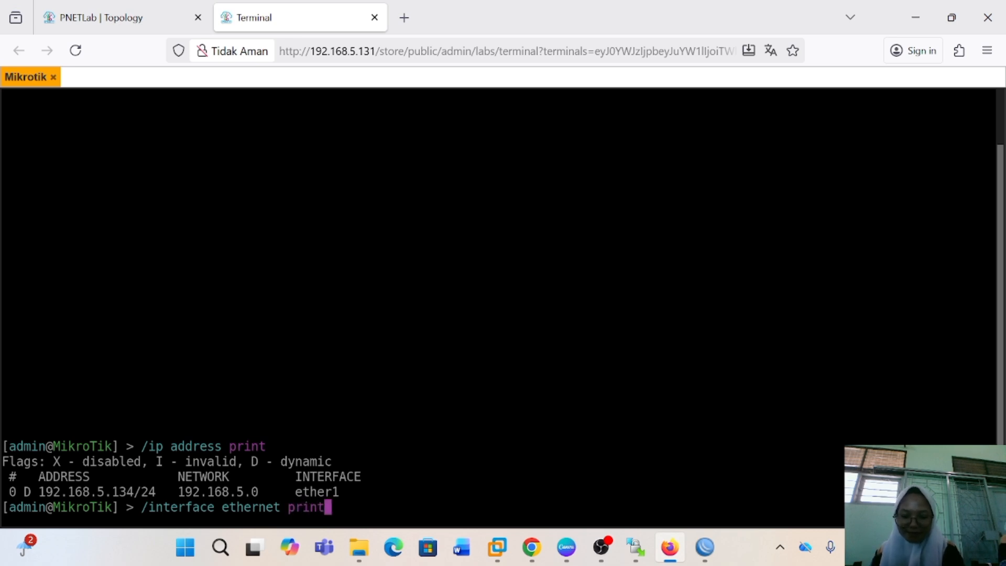
key(Return)
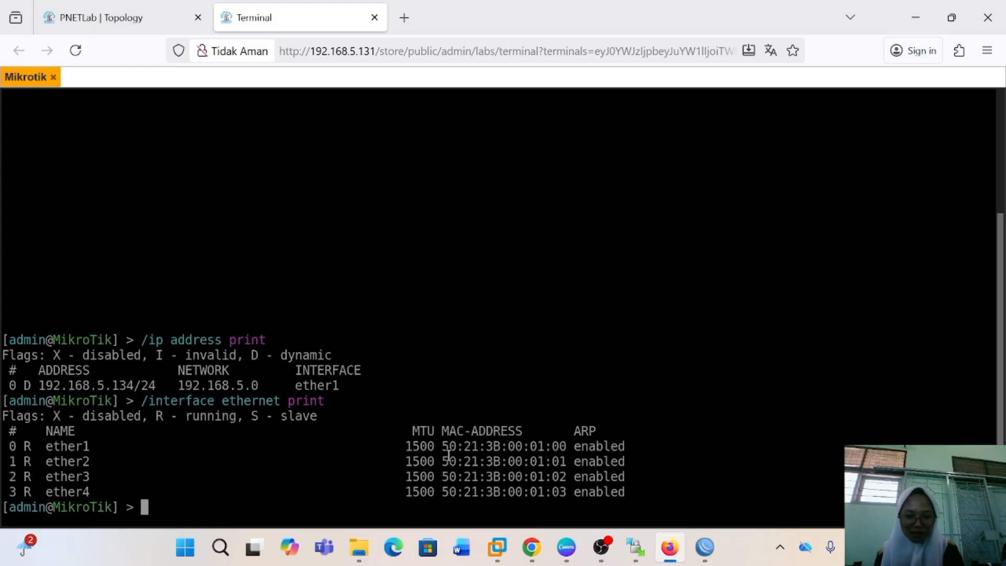
Copy ether1's MAC address from the terminal and connect to it in WinBox as admin, maximizing the session and dismissing the password change
drag(443, 446, 560, 442)
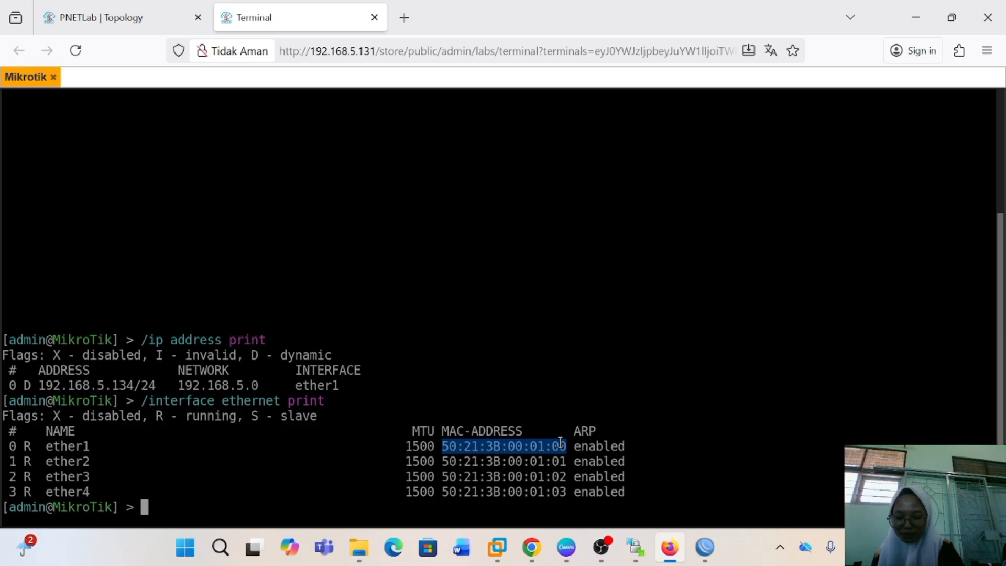
key(ctrl+c)
click(708, 549)
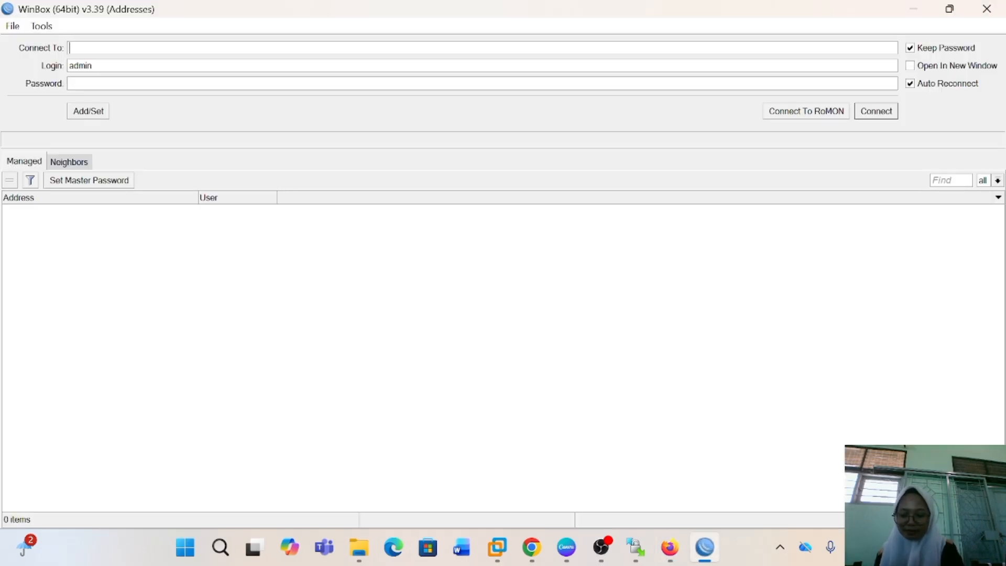
key(ctrl+v)
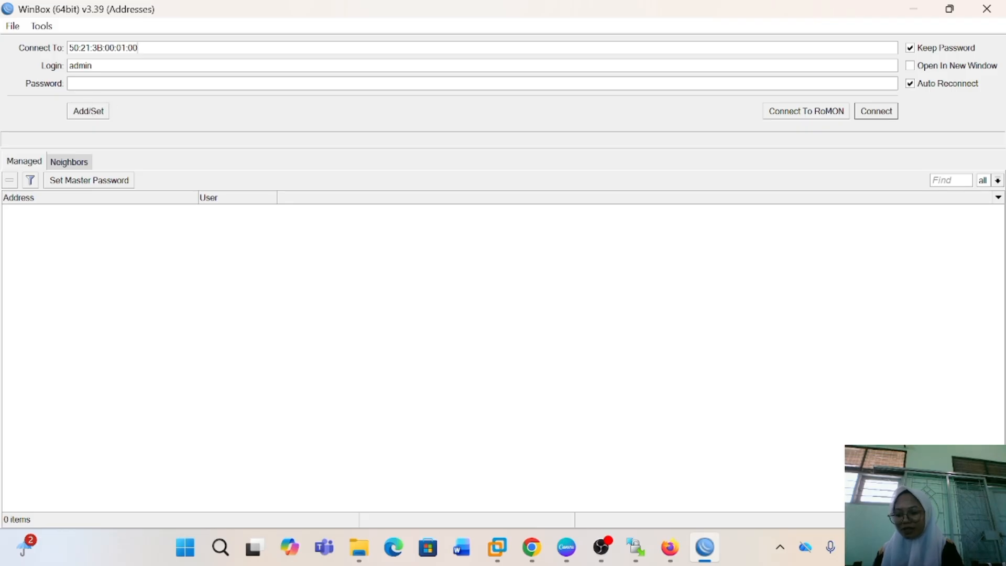
click(874, 114)
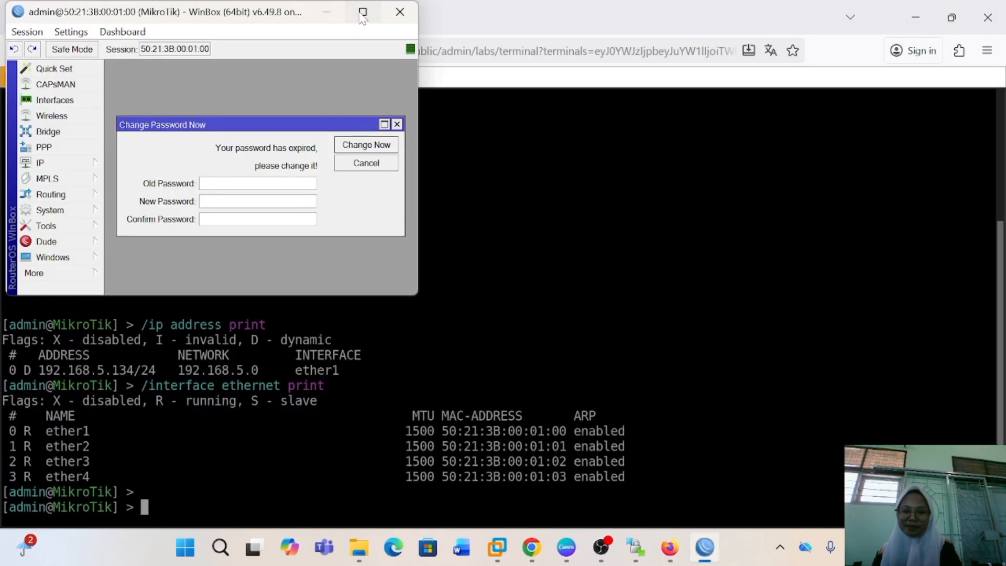
click(362, 12)
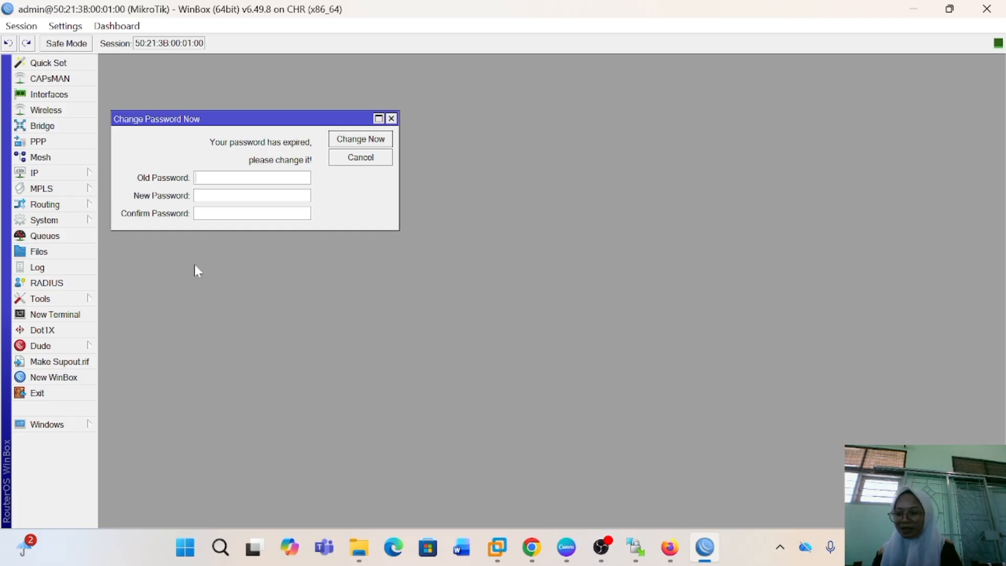
click(391, 118)
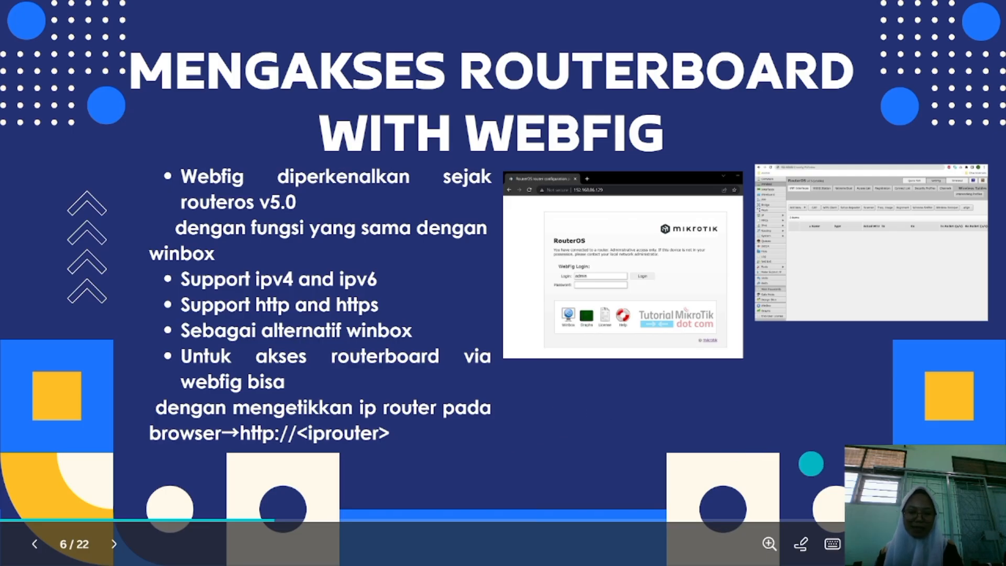
Return to the WinBox session, open the router's IP address list and inspect the ether1 address entry
key(alt+Tab)
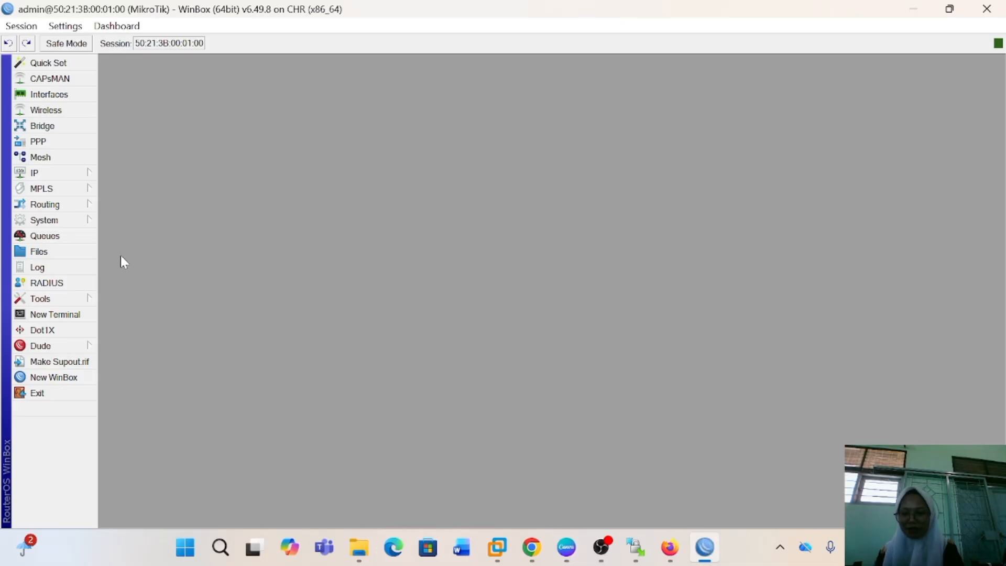
click(73, 175)
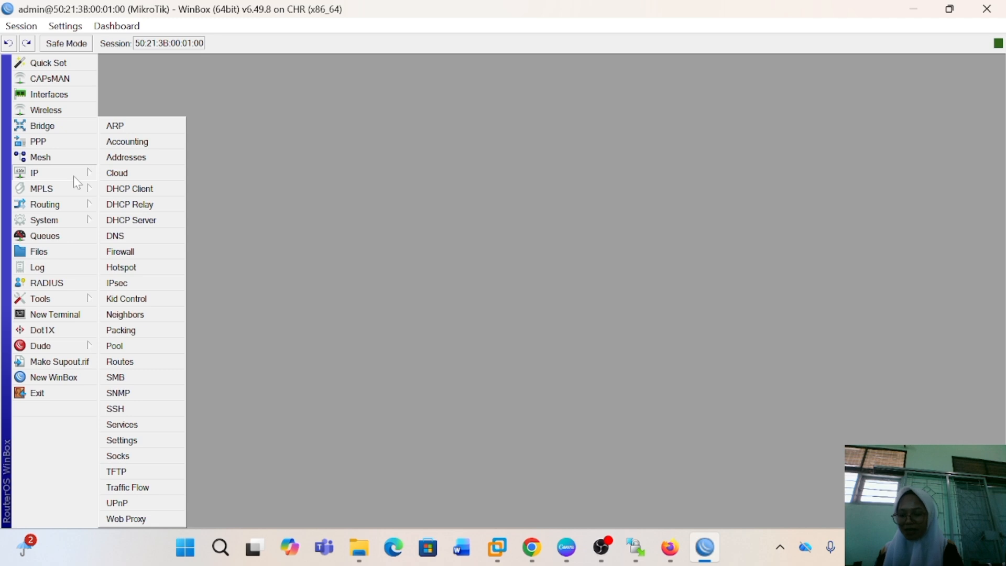
click(138, 157)
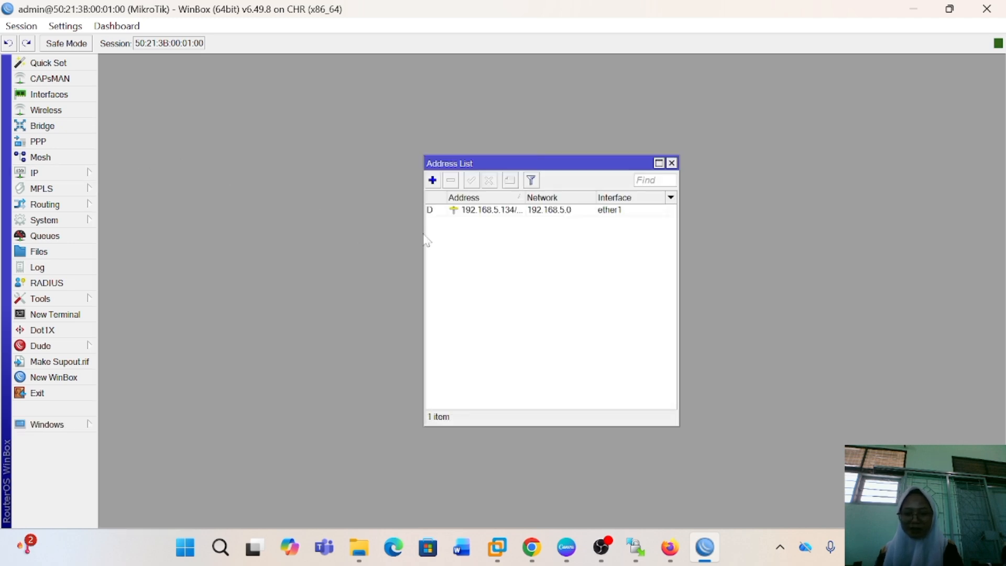
click(505, 211)
double_click(505, 212)
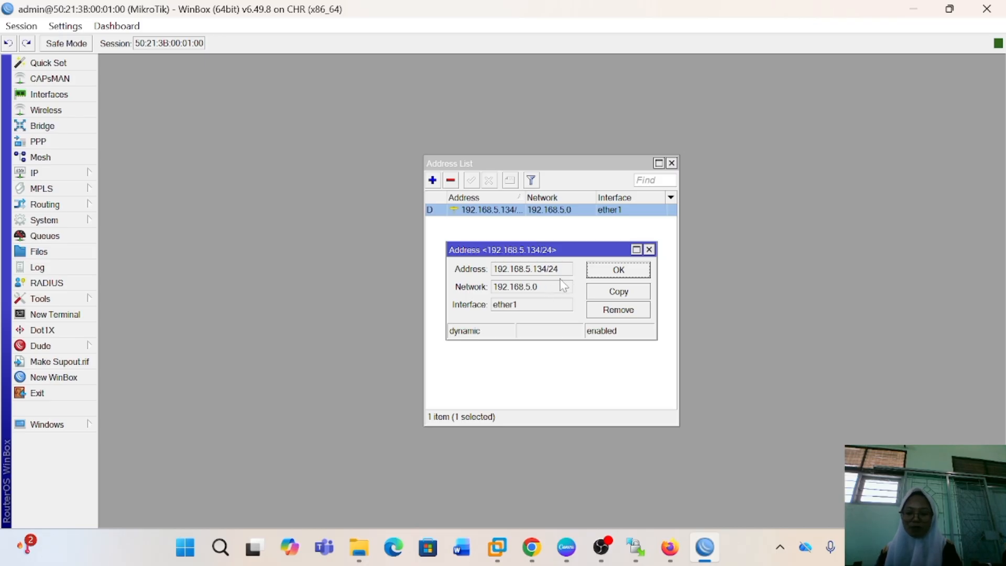
mouse_move(540, 278)
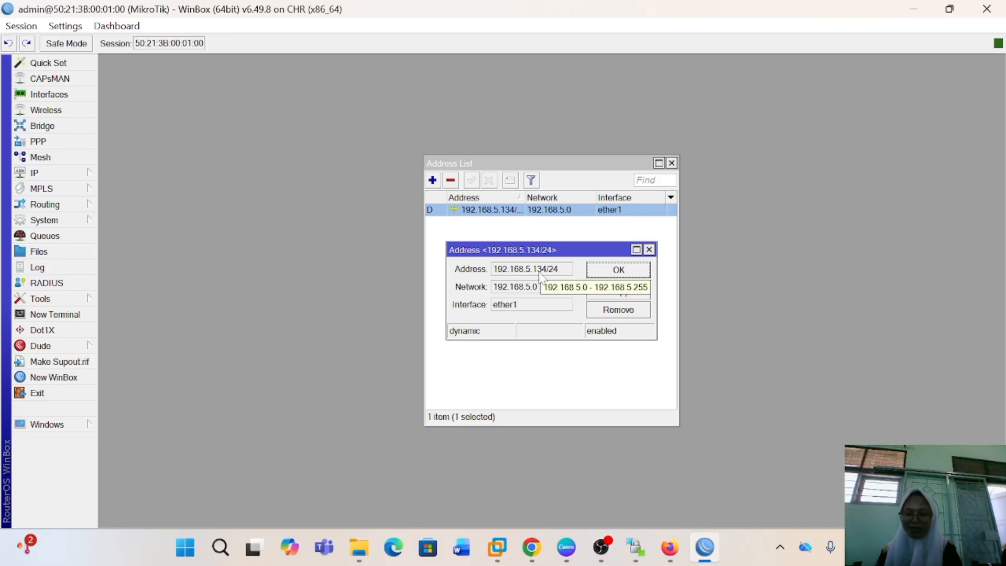
double_click(497, 272)
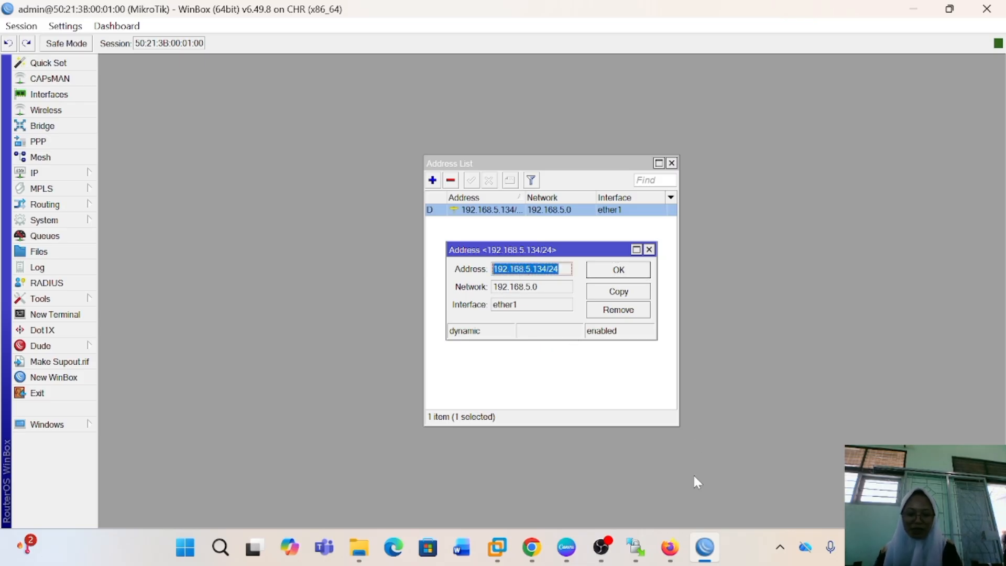
Switch to Firefox, open a new tab, dismiss the profile prompt and enter 192.168.134 as the address
click(669, 547)
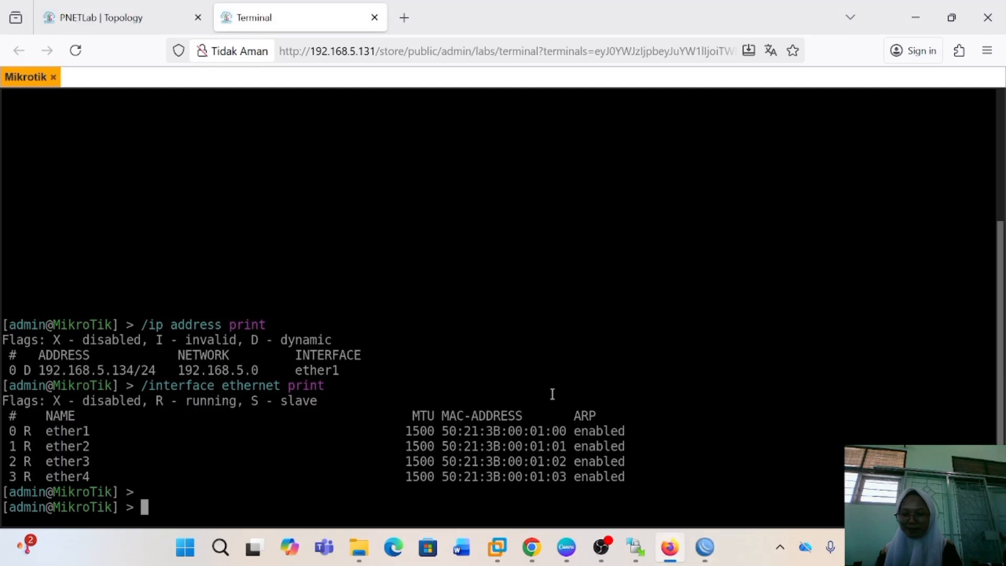
click(404, 18)
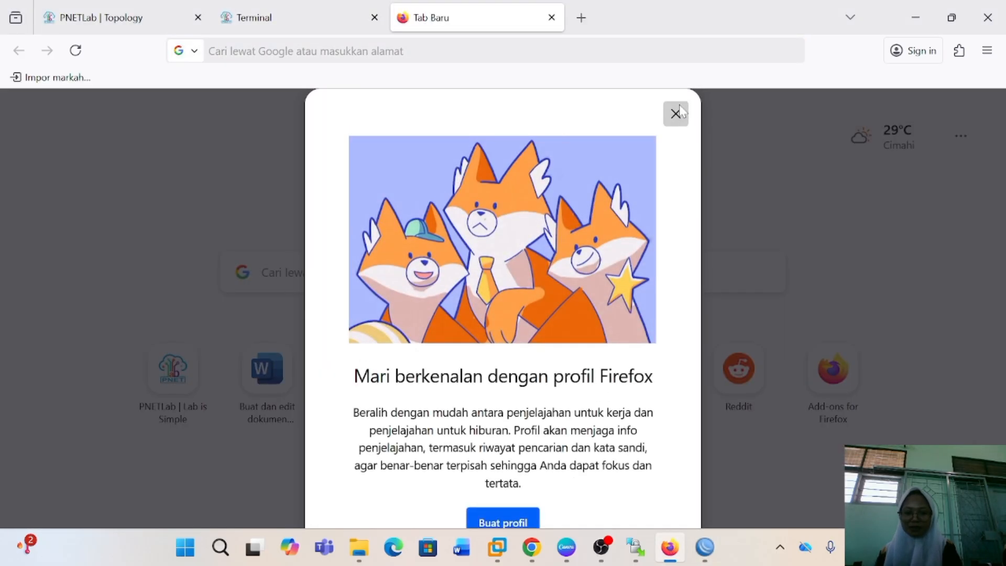
click(675, 114)
text(192.168.)
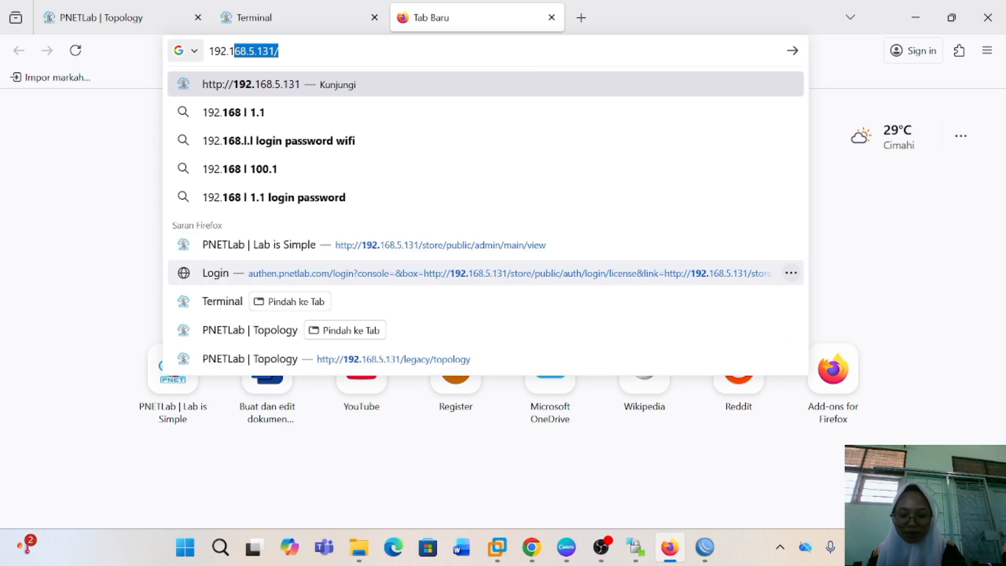
text(1)
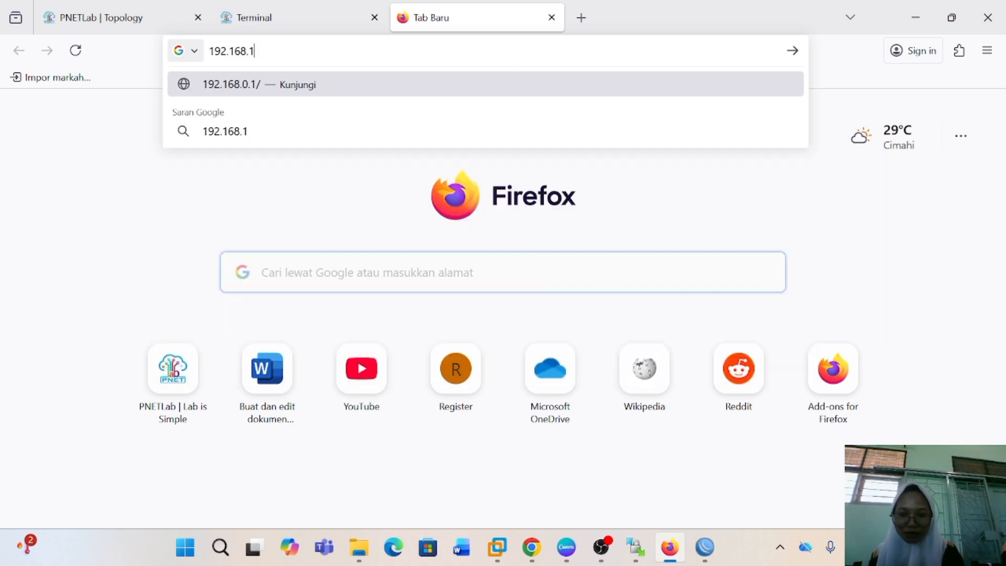
text(34)
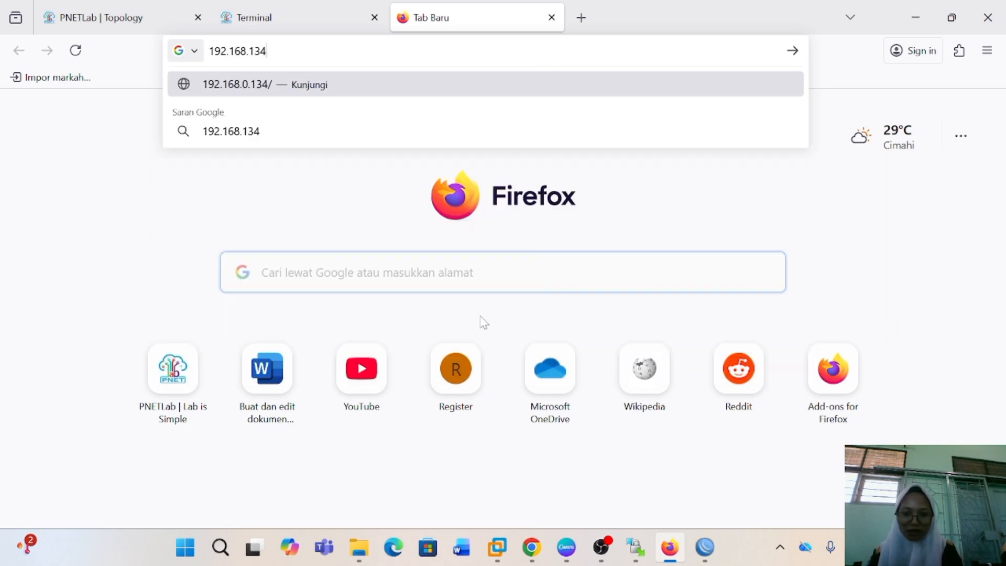
Recheck the router's address in WinBox, correct the Firefox address to 192.168.5.134 and load the router's WebFig page
click(706, 550)
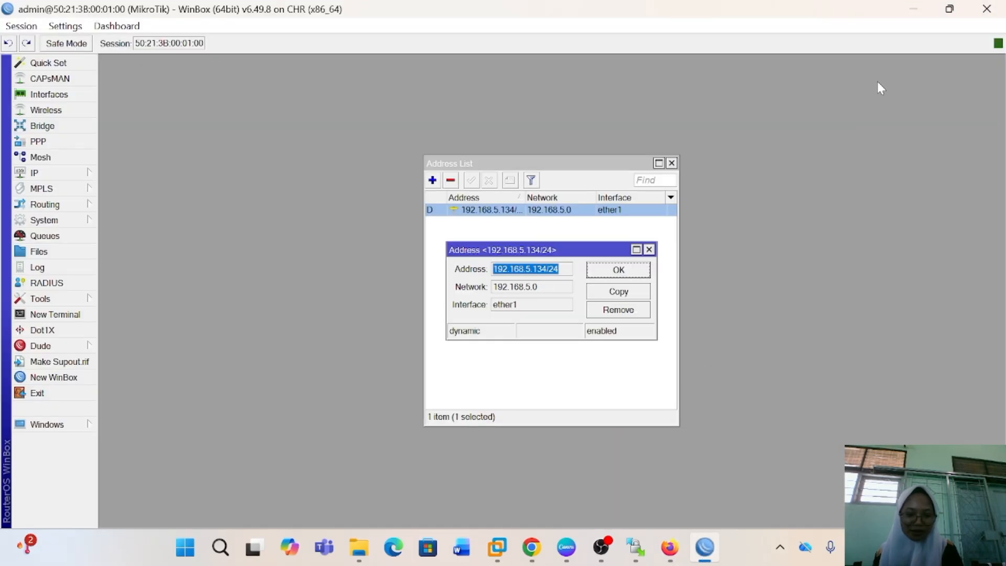
click(913, 9)
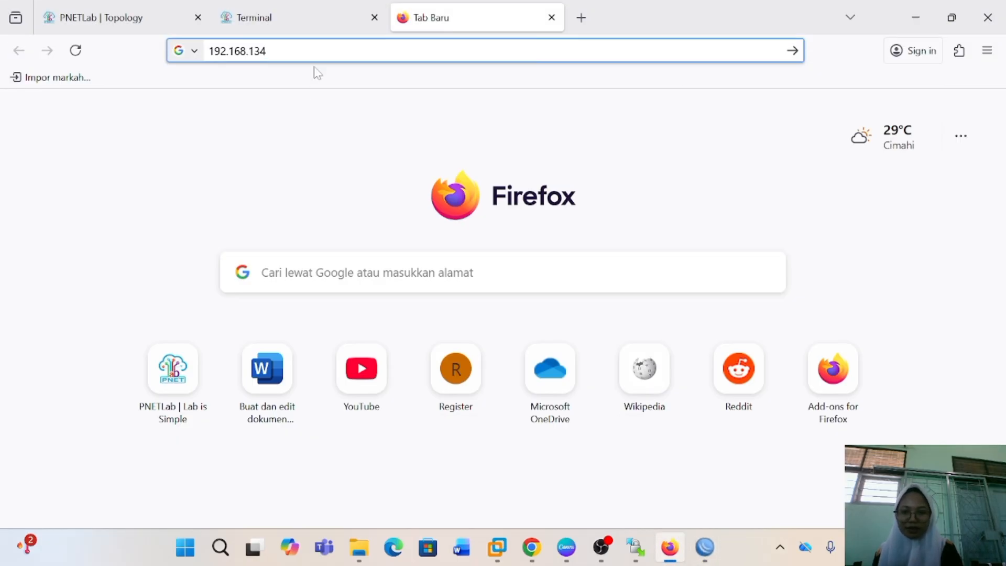
key(BackSpace)
key(BackSpace)
key(BackSpace)
text(5.)
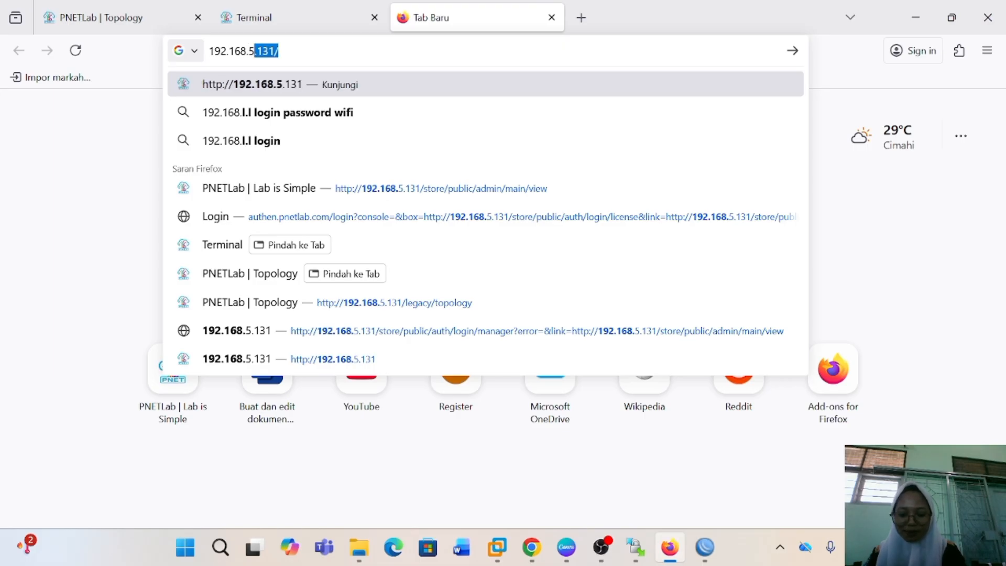
text(134)
key(Return)
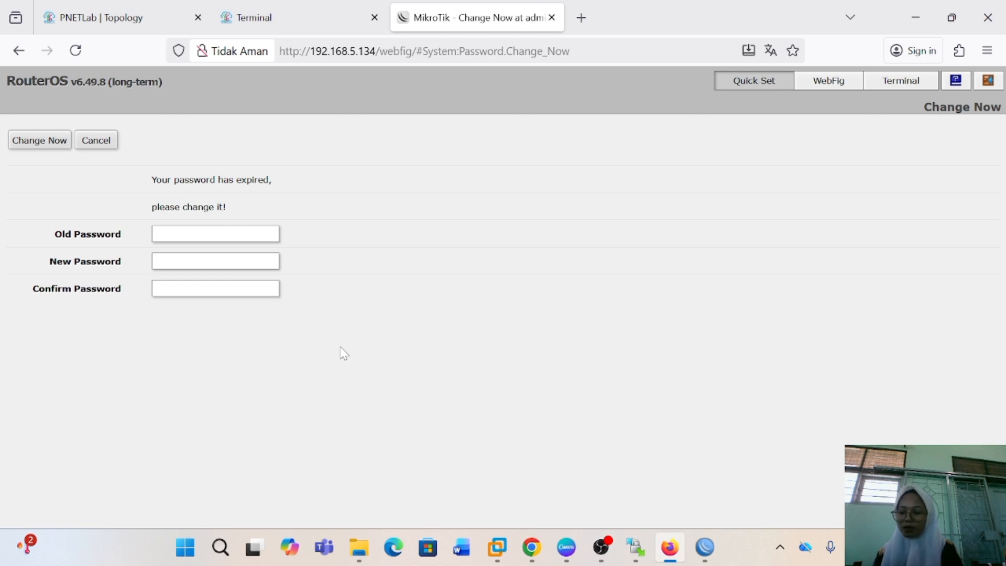
Switch to WinBox, close the address list and the ether1 address details, and open Quick Set
click(705, 546)
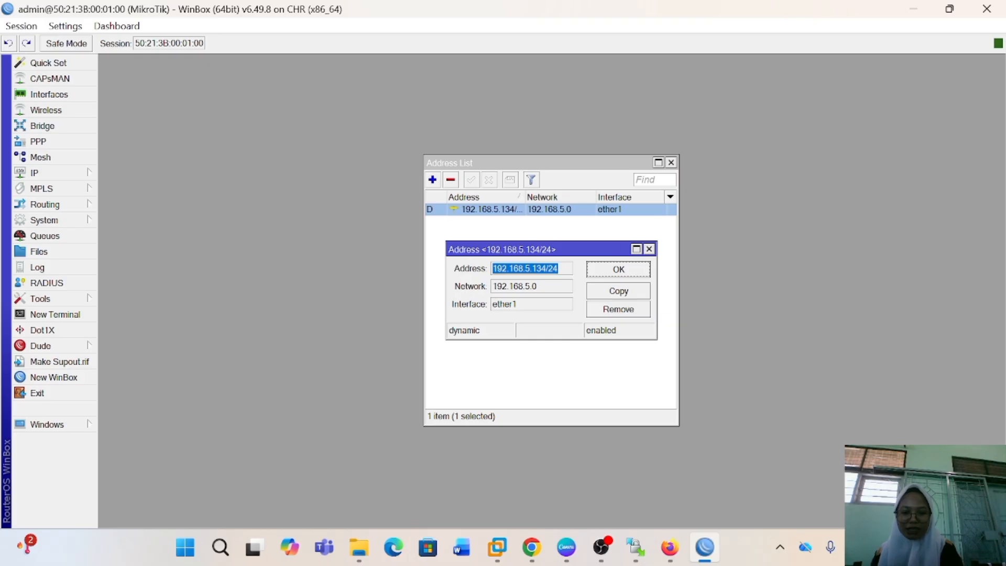
click(671, 162)
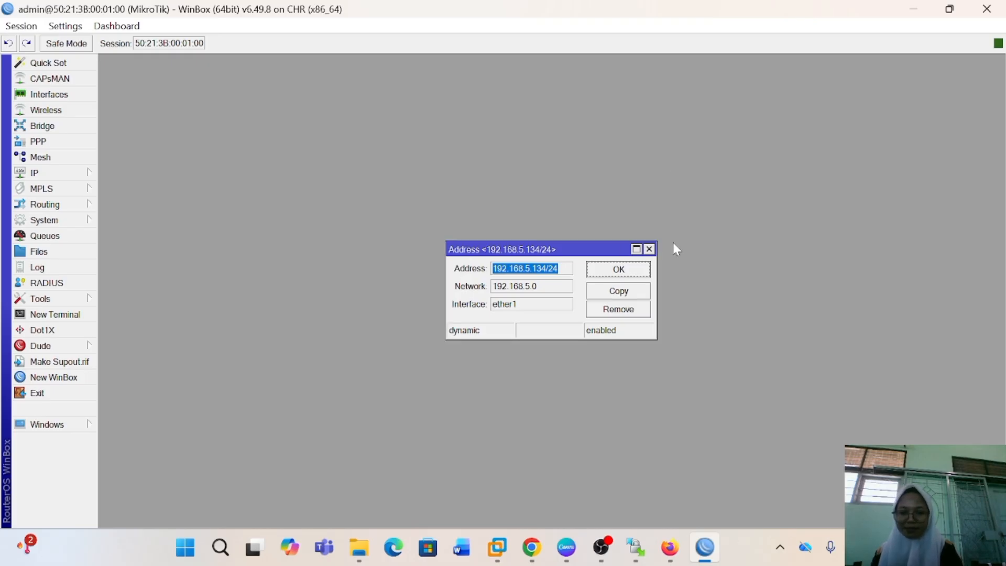
click(648, 249)
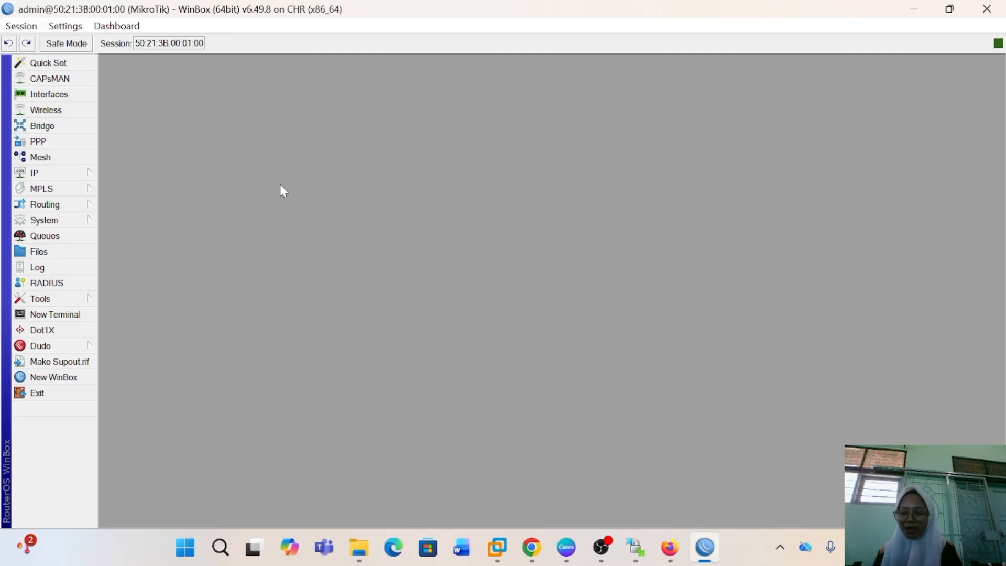
click(72, 63)
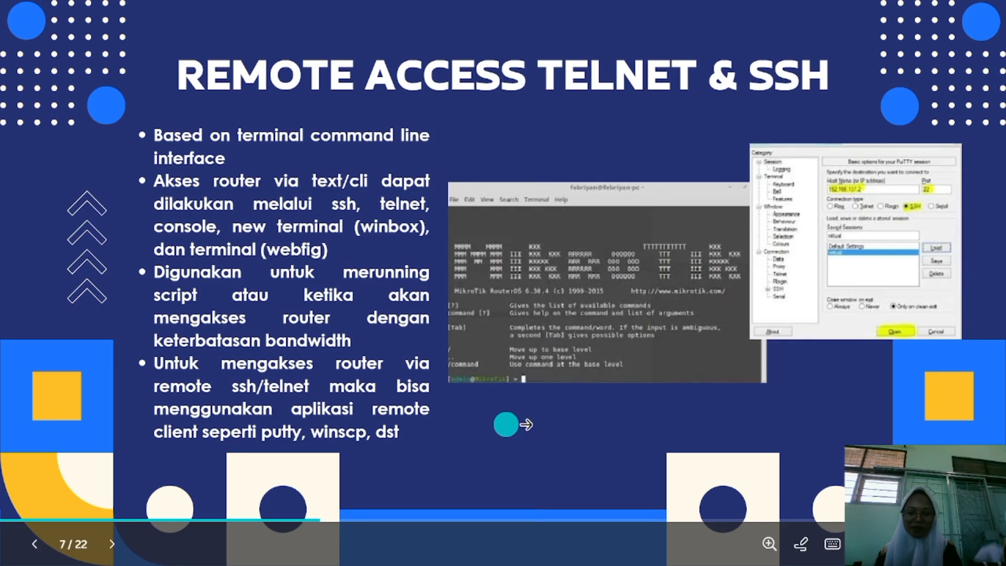
Switch to the PNETLab terminal in Firefox and list the router's services with /ip service print
key(alt+Tab)
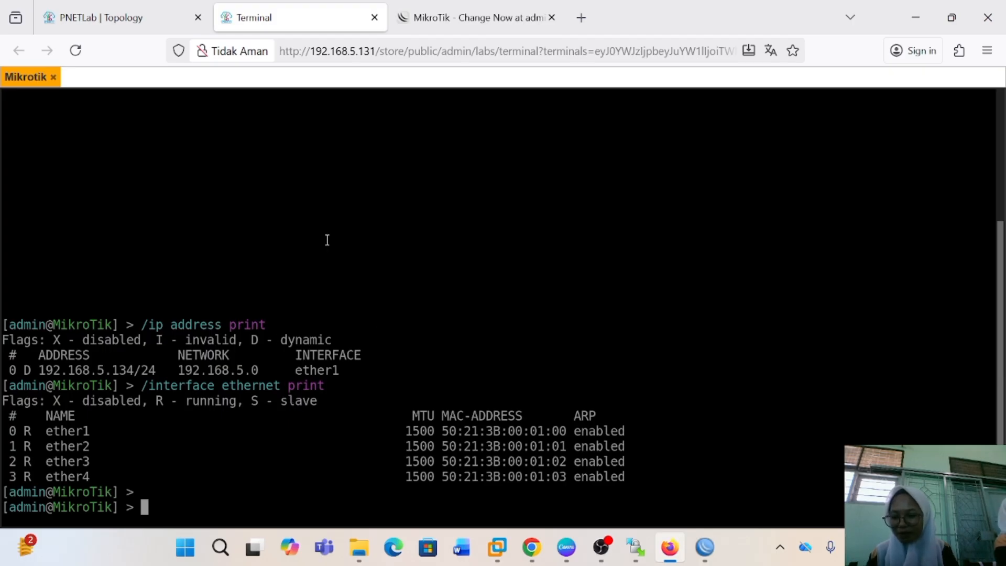
text(/)
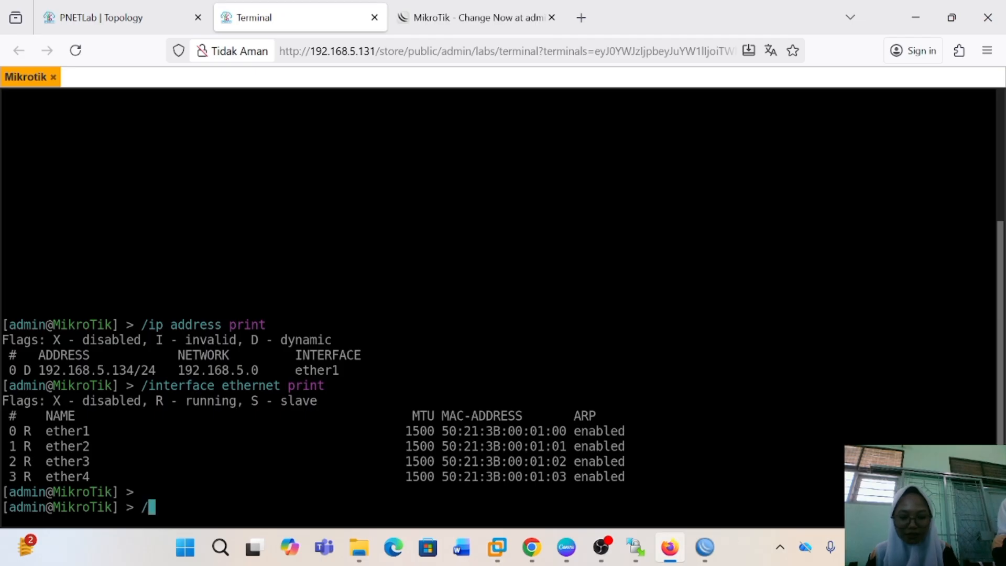
text(ip ser)
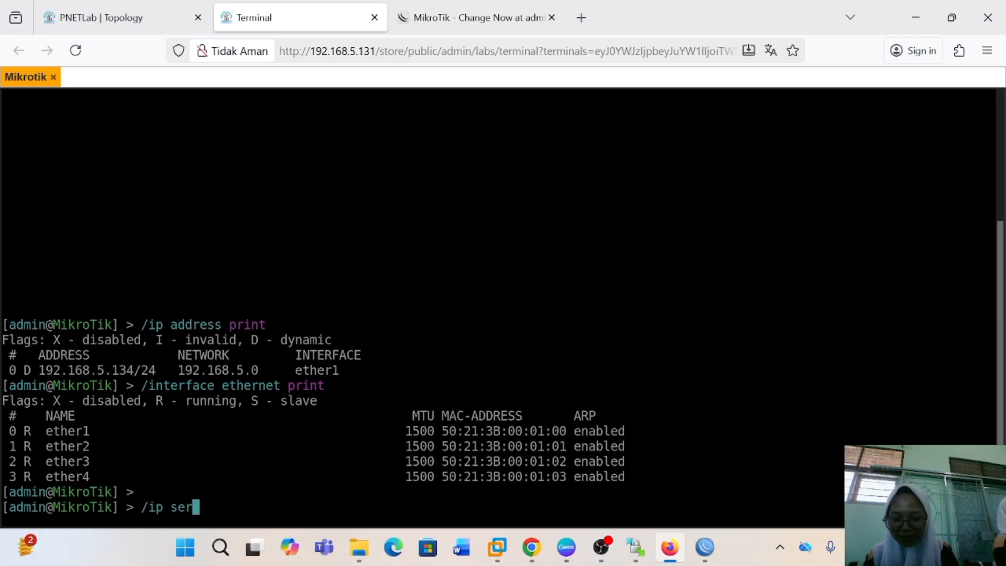
text(vice)
text( print)
key(Return)
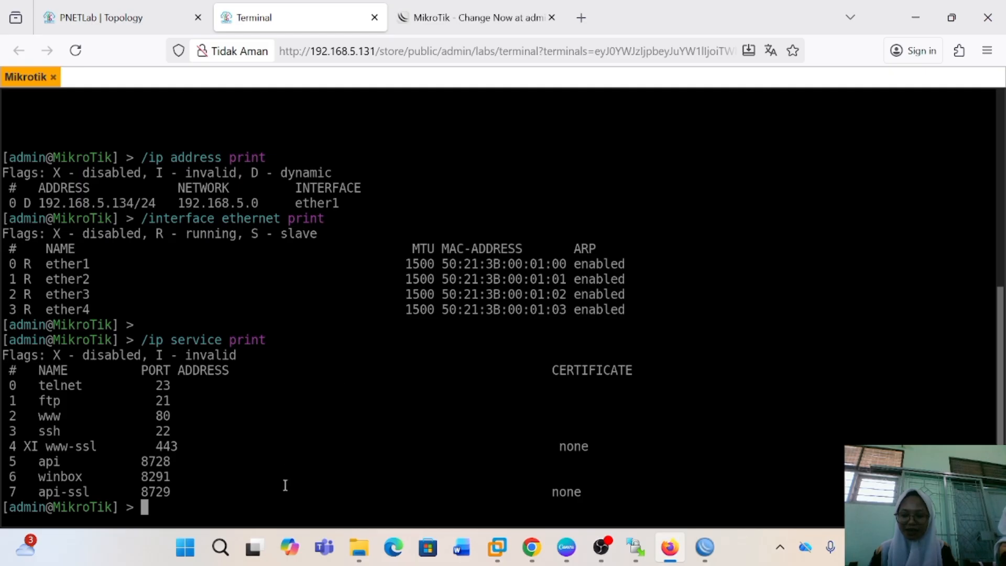
Open Programs and Features in Windows Control Panel and turn on the Telnet Client Windows feature
key(super+s)
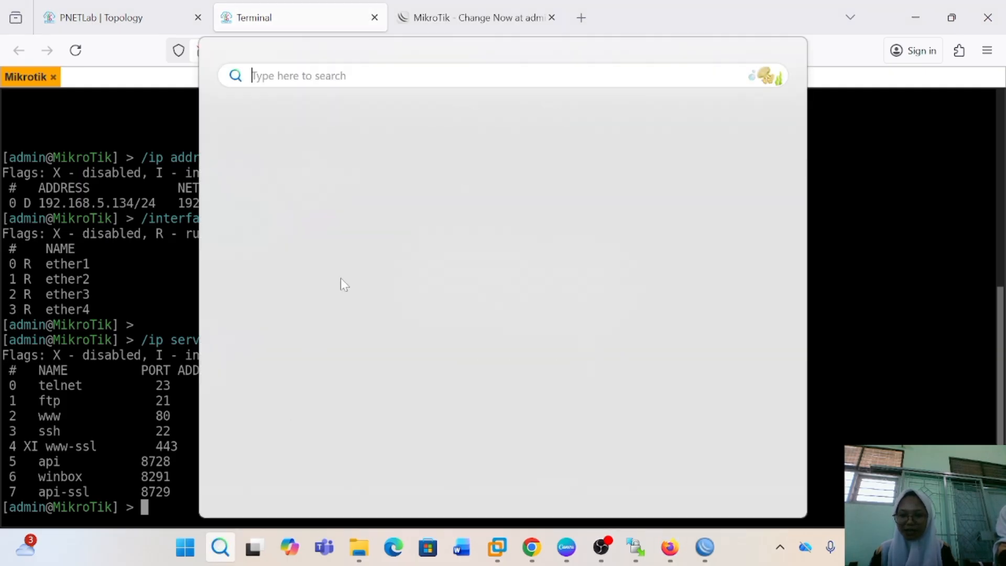
text(control Panel)
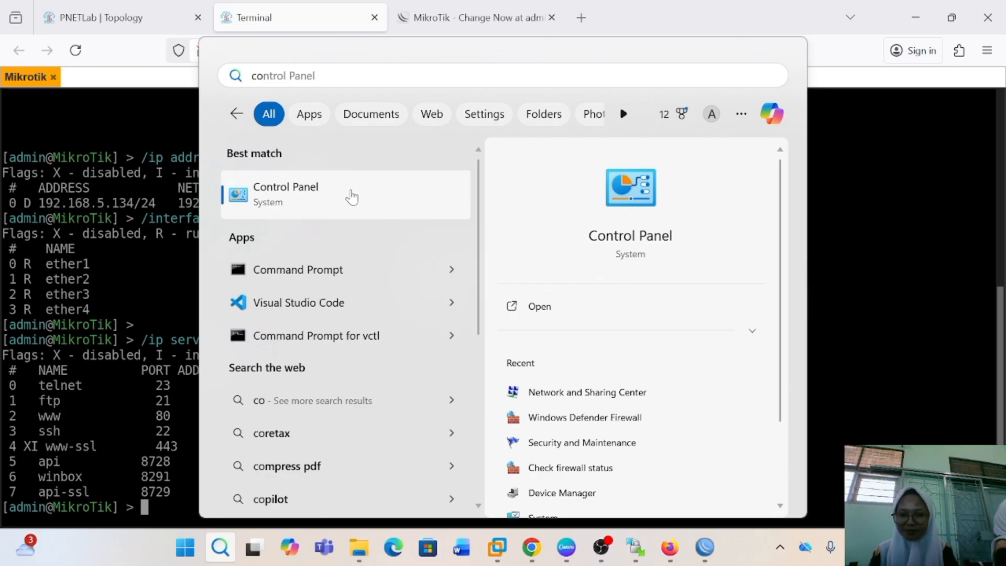
click(322, 203)
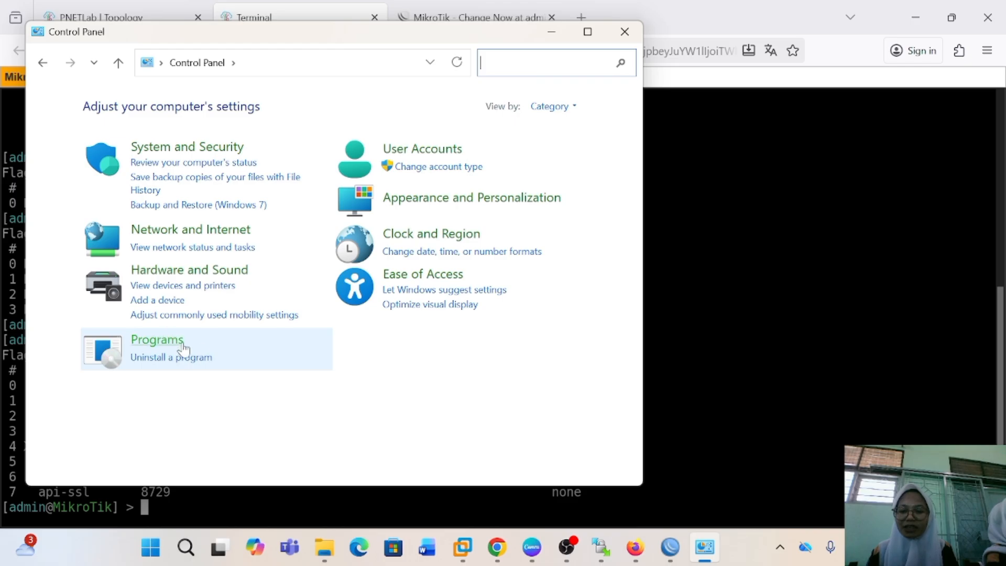
click(170, 342)
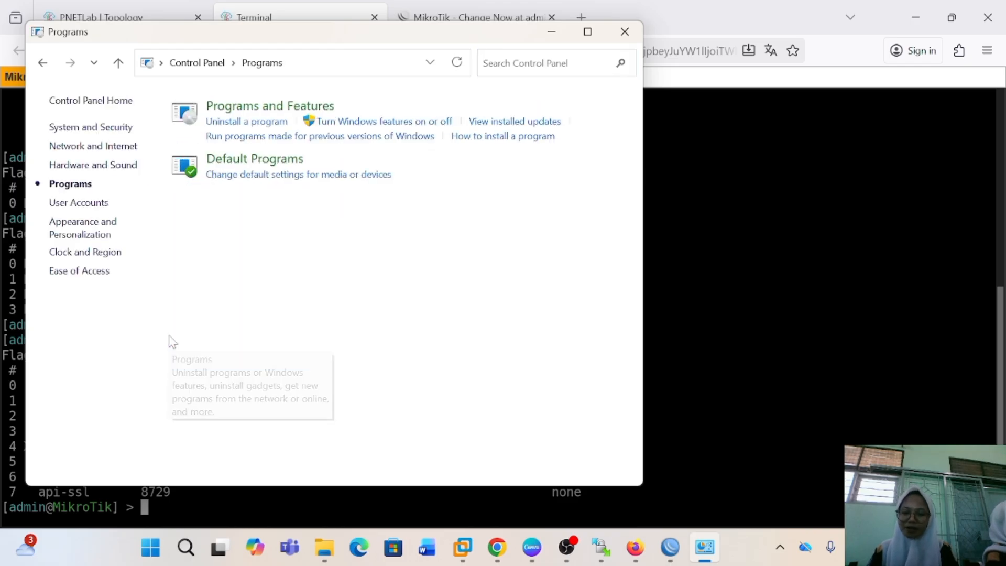
click(324, 108)
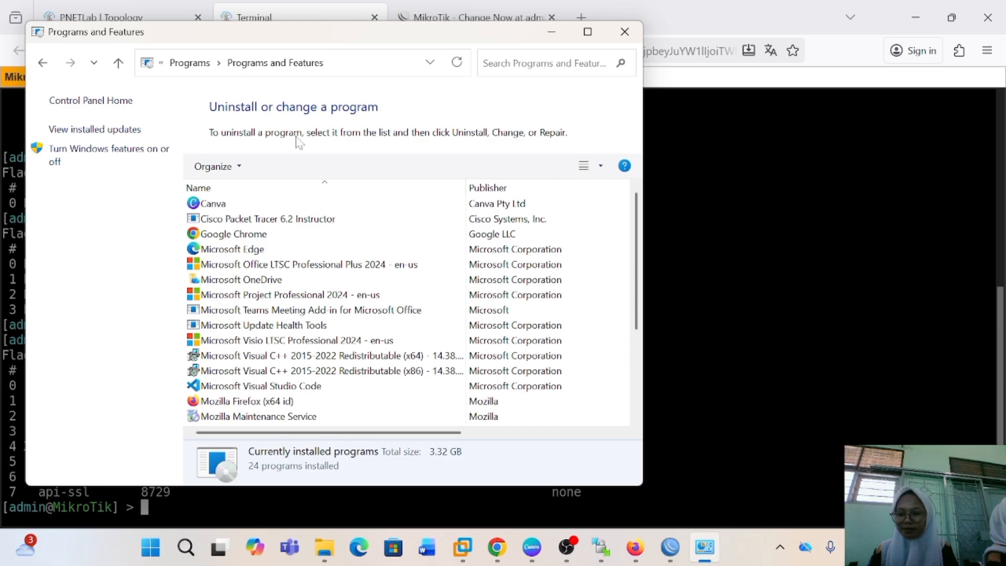
click(132, 150)
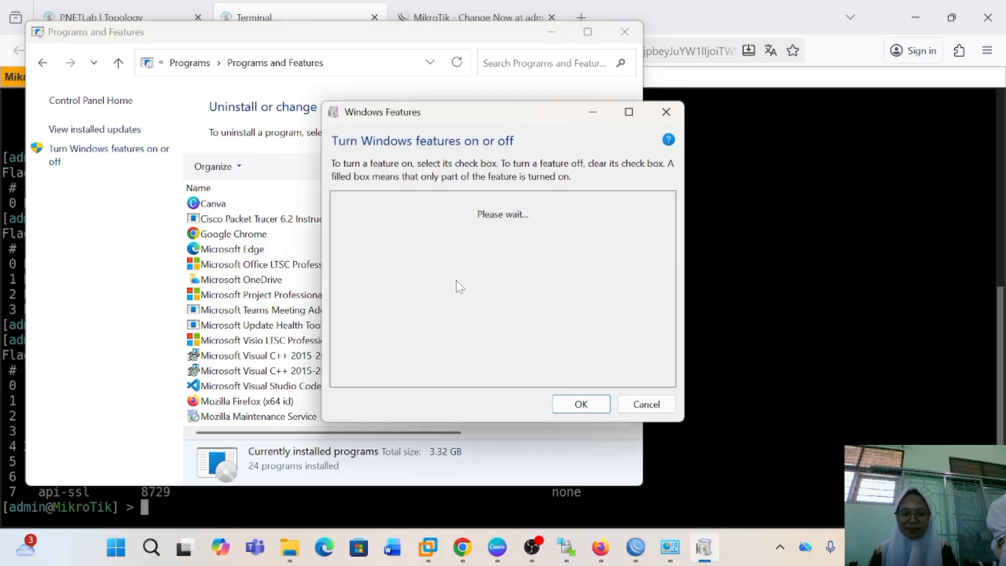
scroll(545, 310, down, 1)
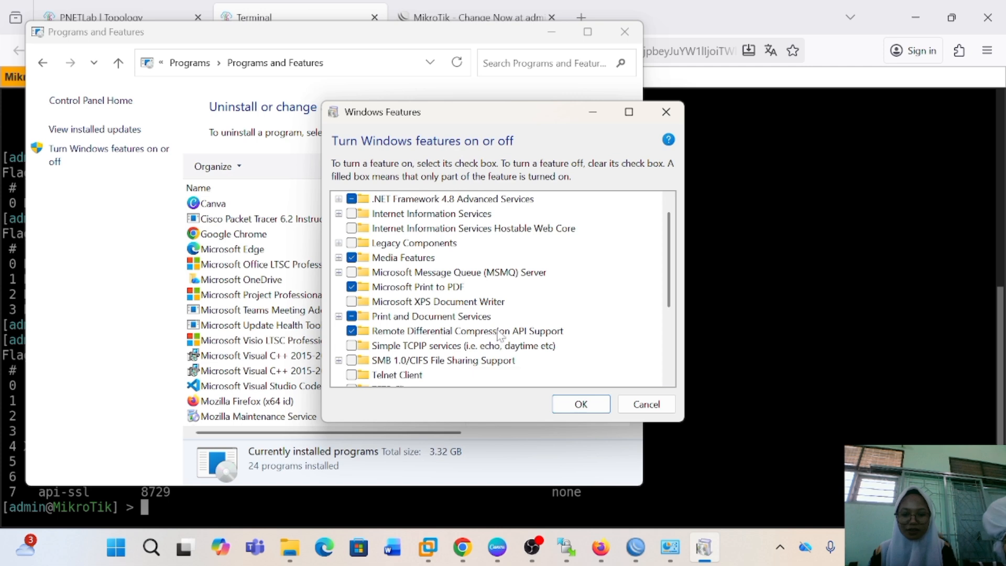
click(351, 375)
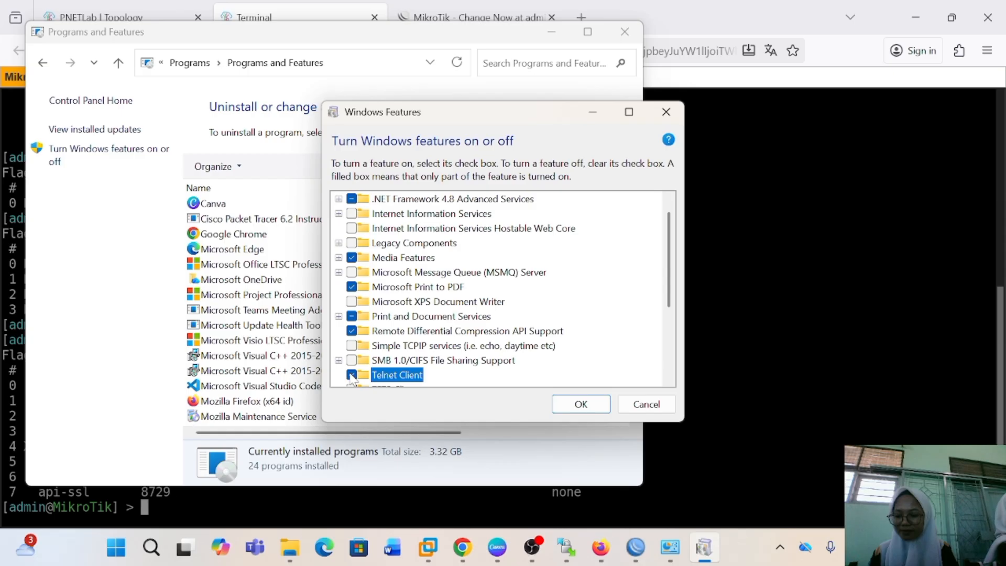
click(592, 408)
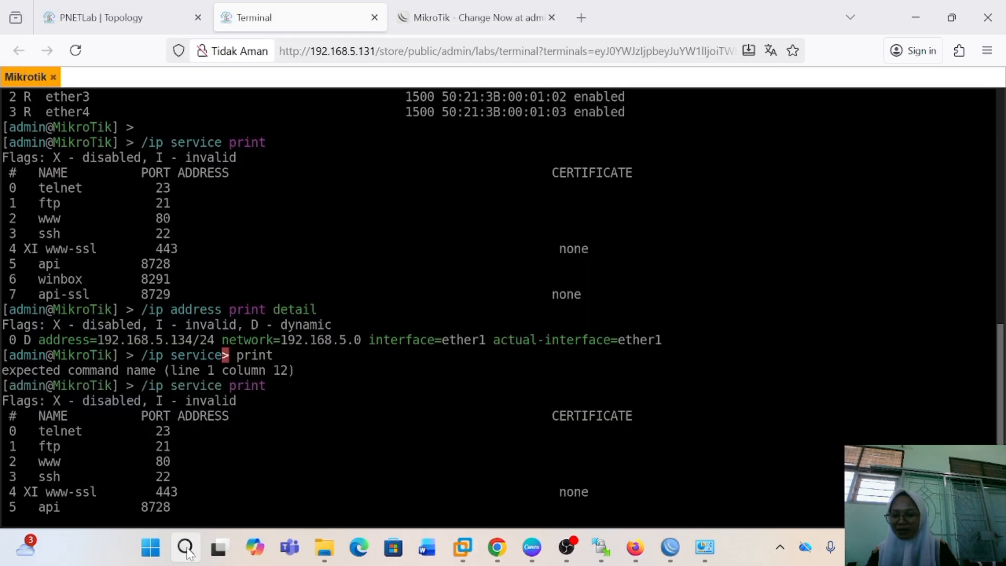
Find Command Prompt in Windows search, run it as administrator and approve the elevation request
click(186, 548)
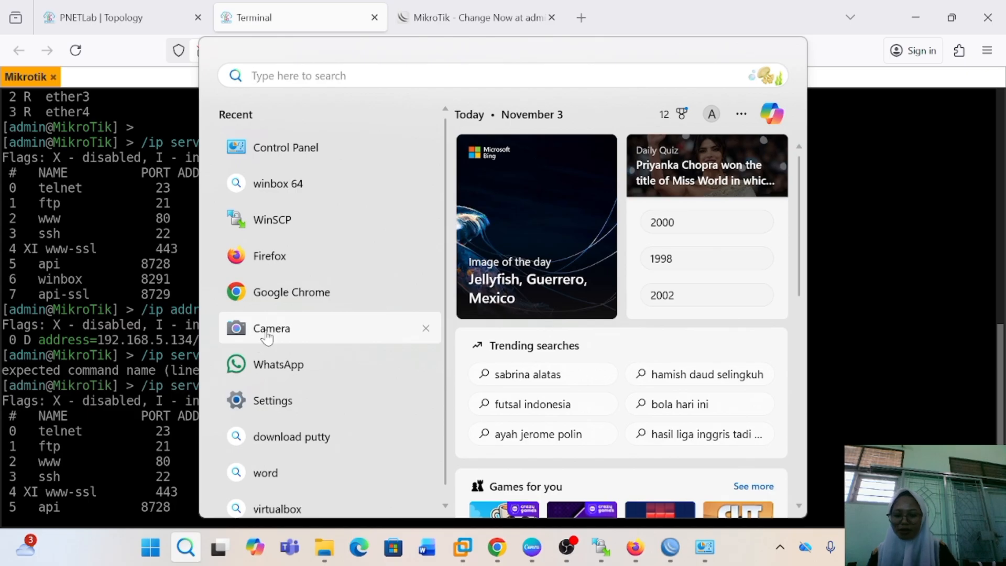
text(co)
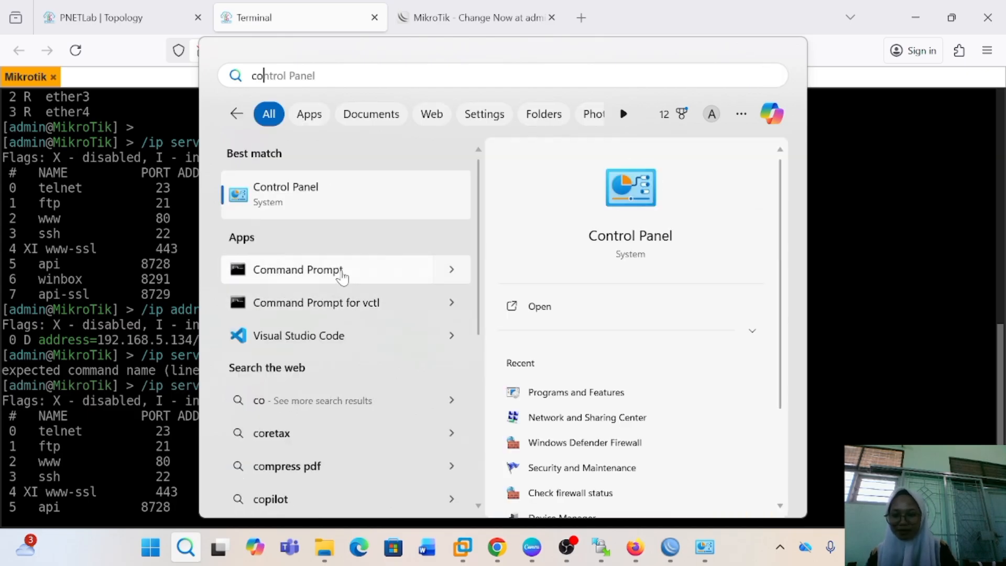
right_click(341, 272)
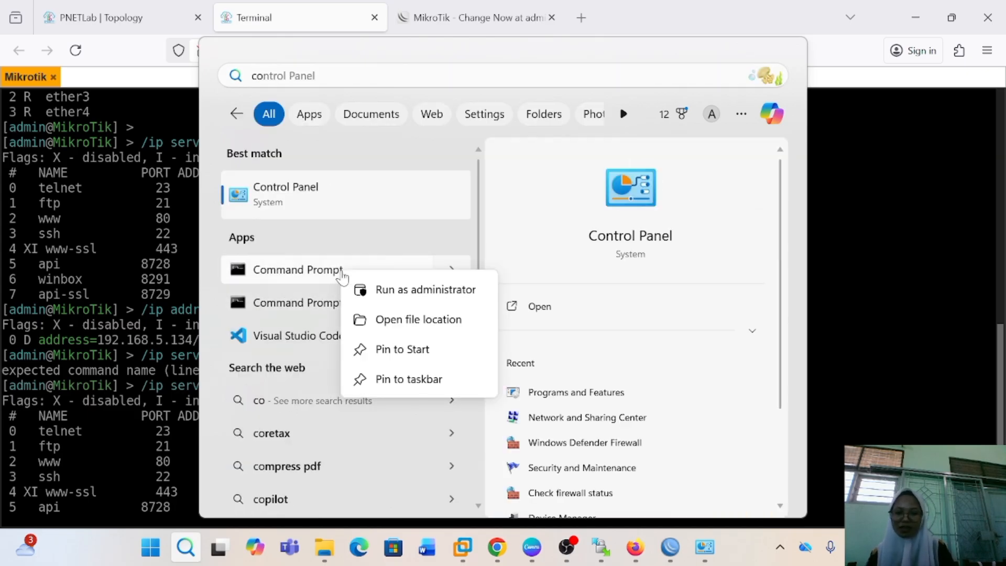
click(381, 296)
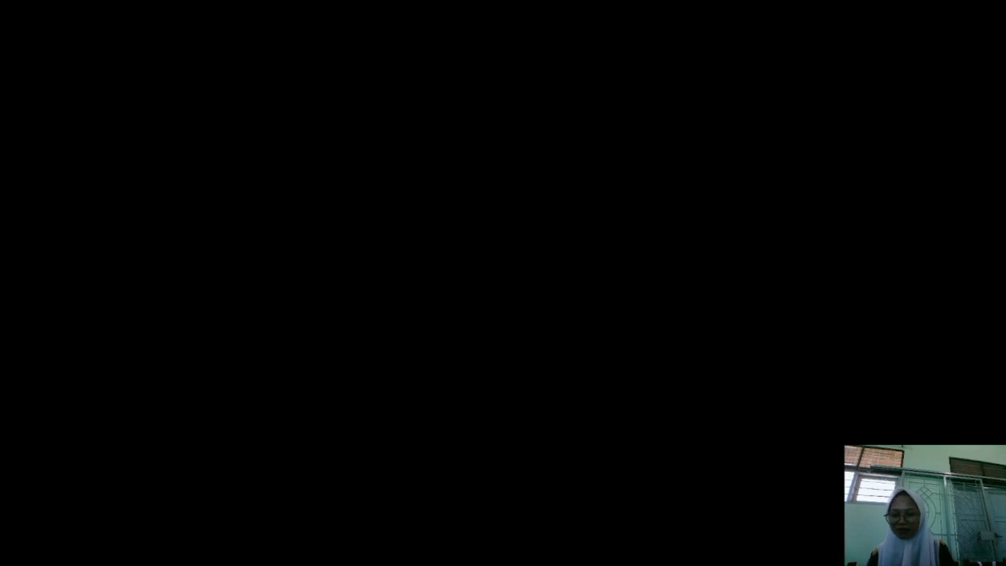
click(411, 400)
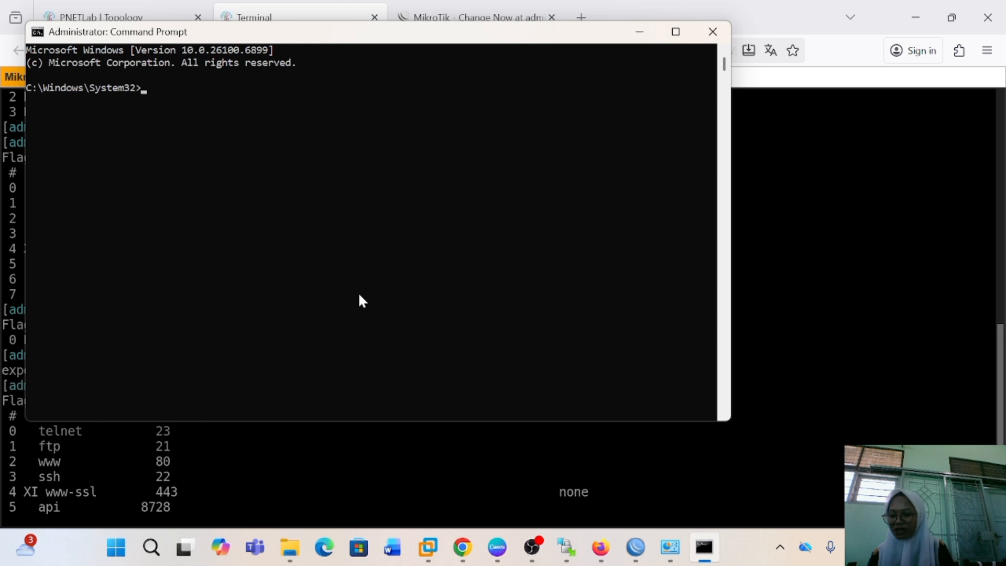
Run telnet 192.168.5.134 in the administrator Command Prompt to connect to the router
click(252, 161)
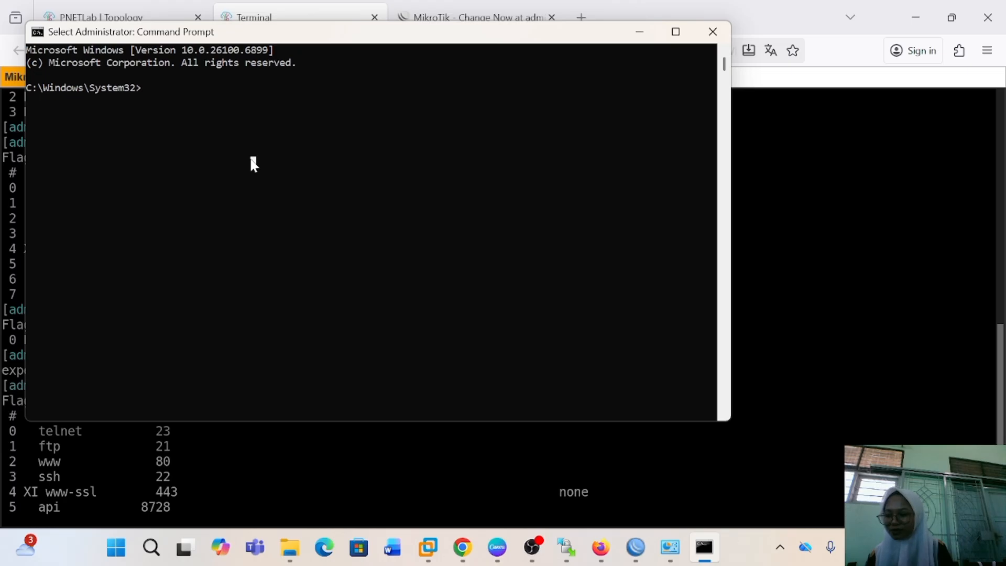
text(1)
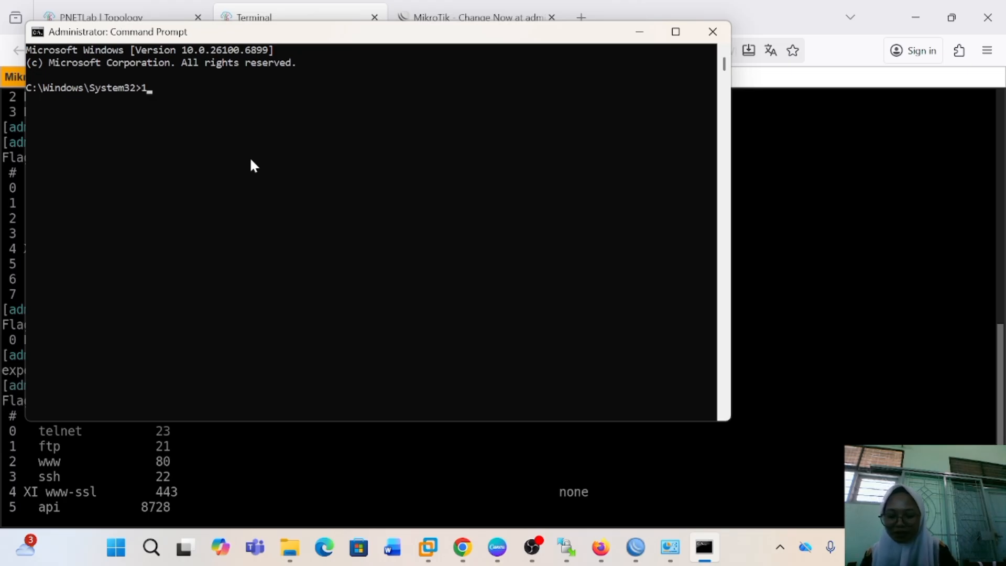
text(92.168)
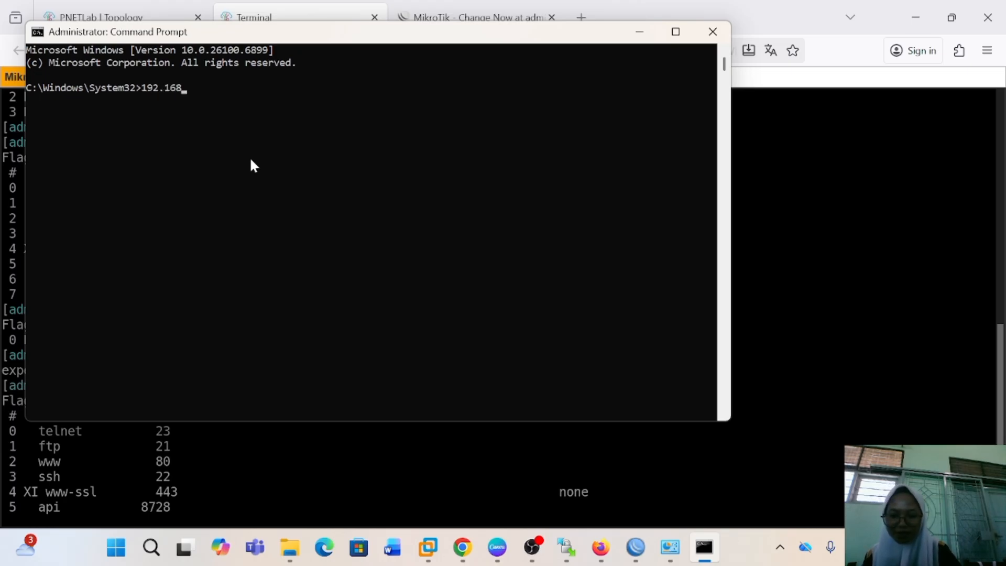
text(.5)
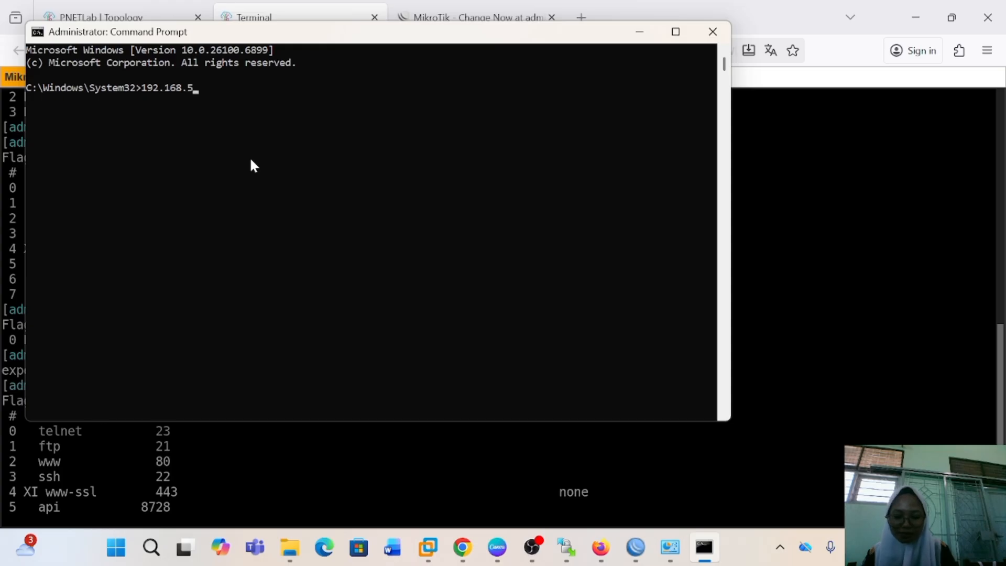
text(.134)
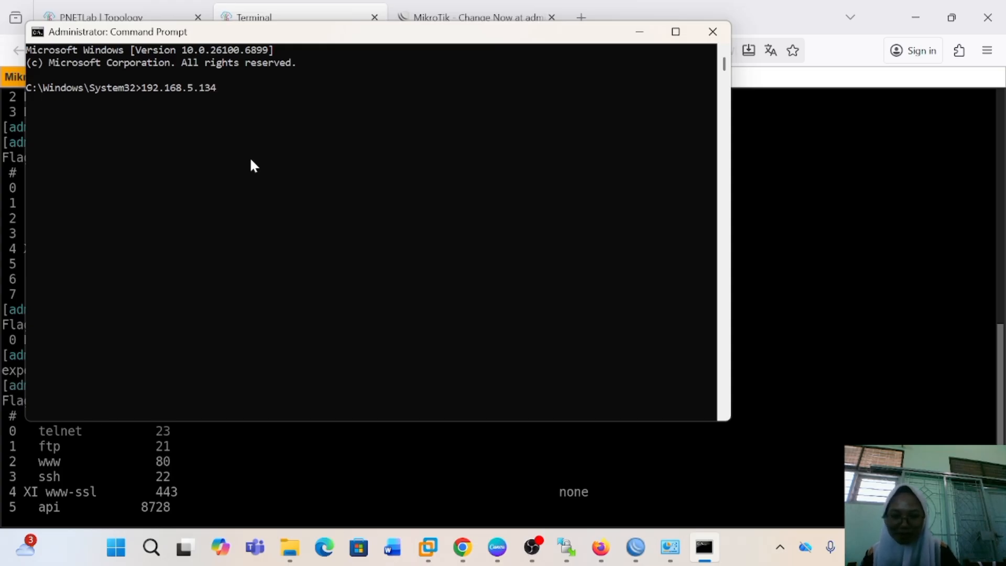
click(790, 203)
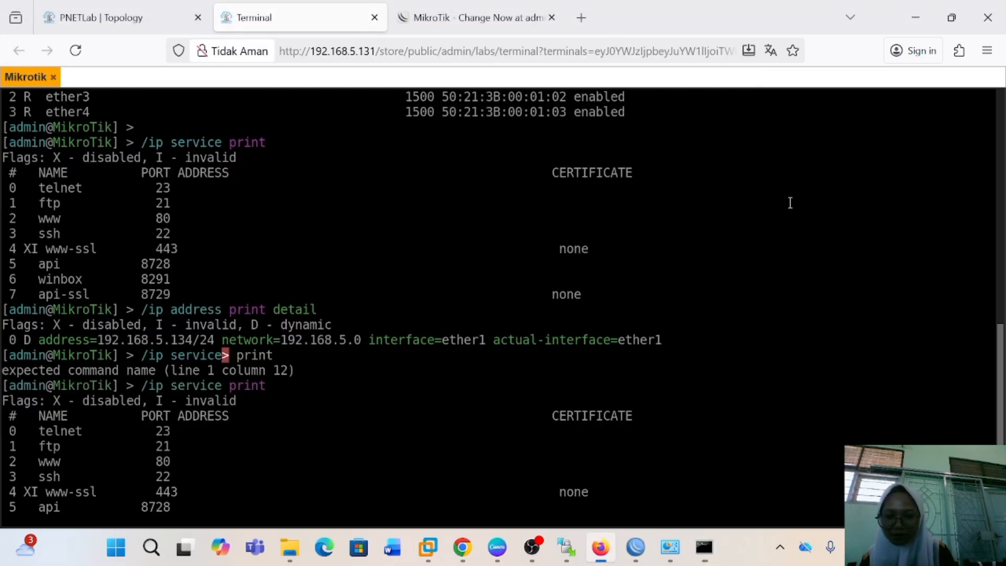
key(alt+Tab)
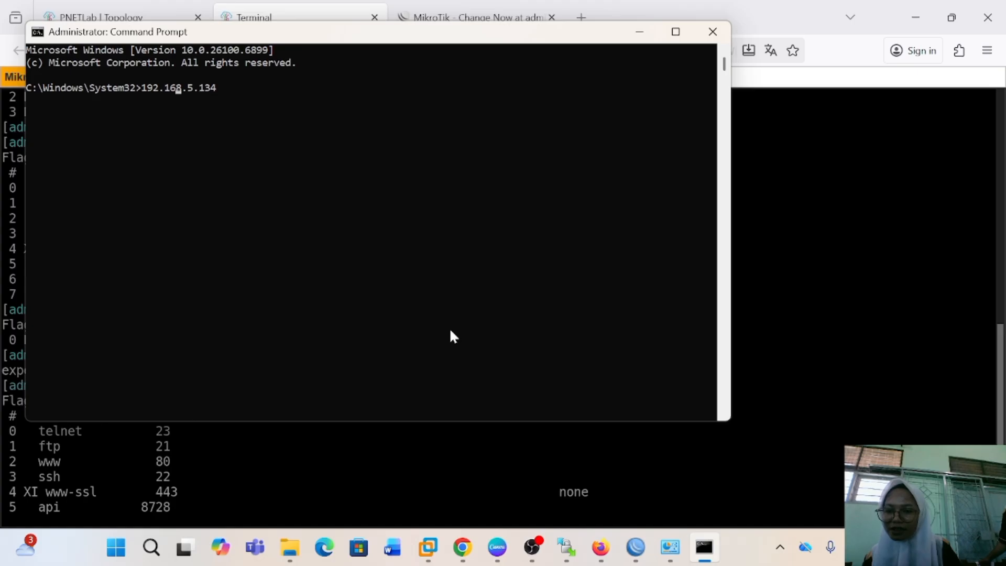
key(Home)
text(telnet)
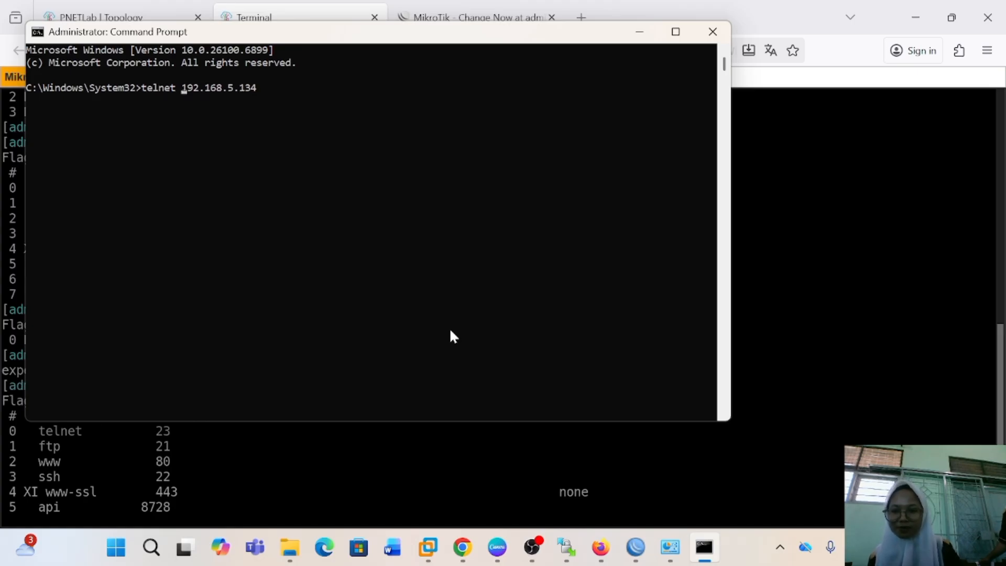
key(Return)
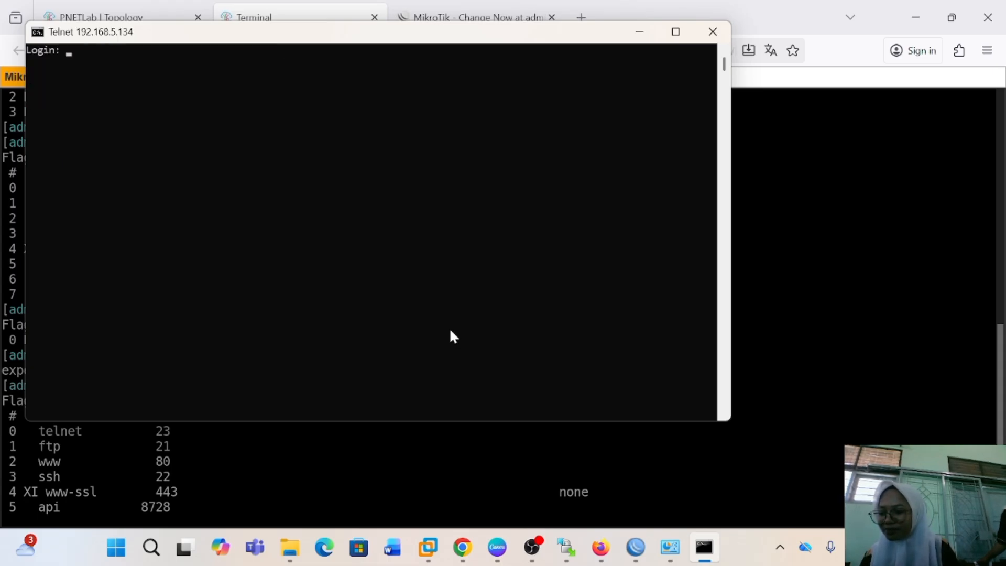
Log in to the router's Telnet session as admin, submitting the password and new password fields
text(admin)
key(Return)
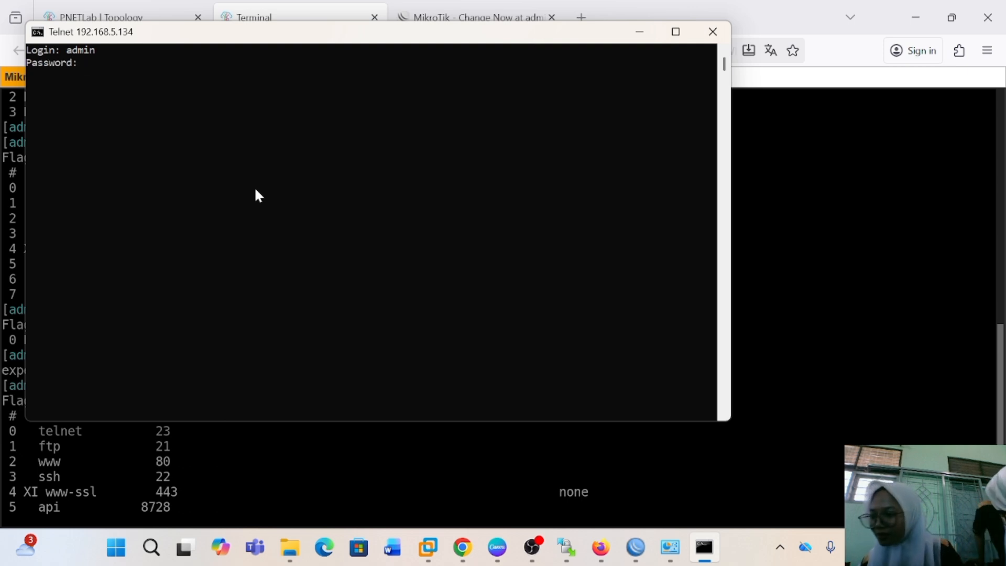
key(Return)
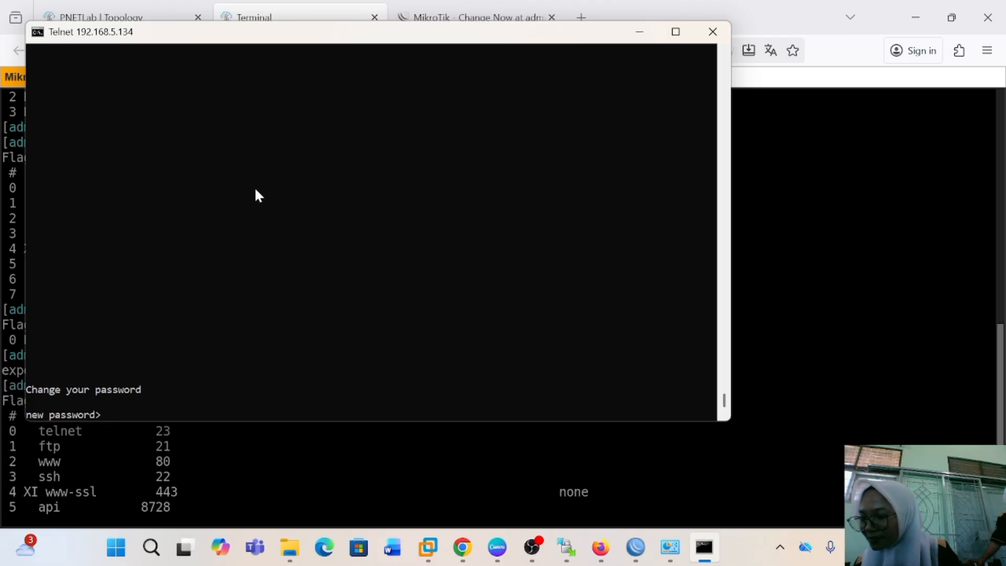
key(Return)
Find and open PuTTY, enter 192.168.5.134 as the host and start an SSH session on port 22
key(alt+Tab)
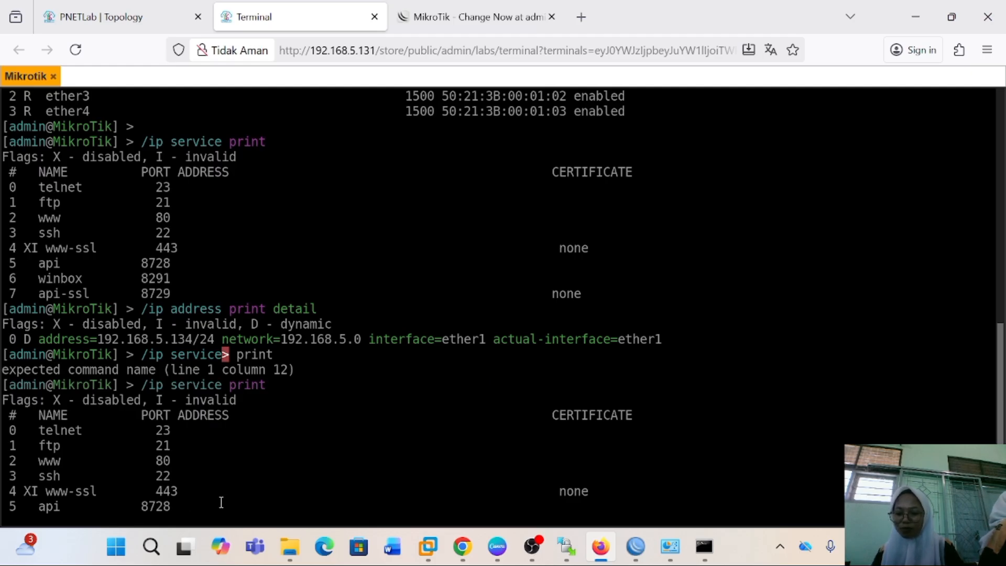
click(162, 547)
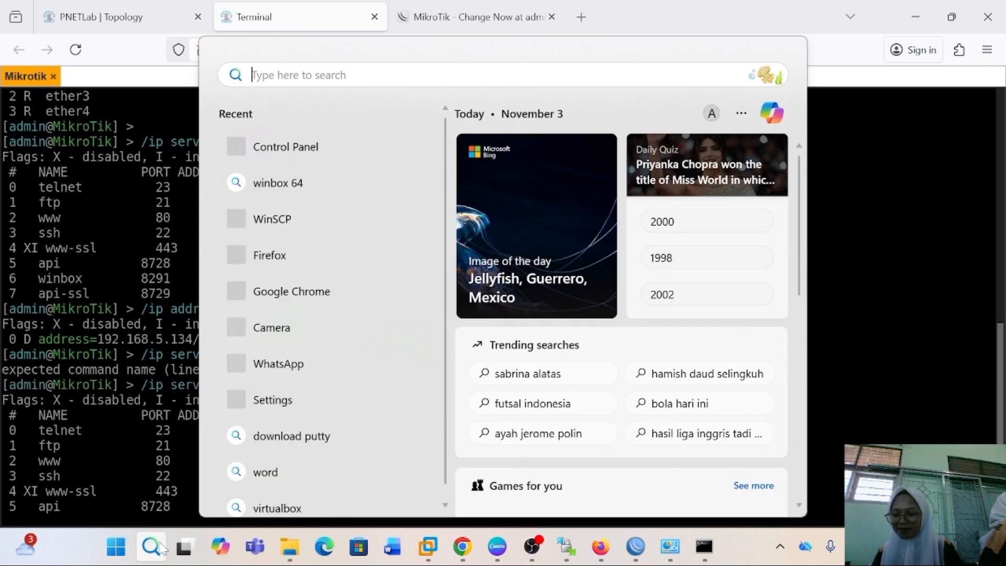
text(puTTY)
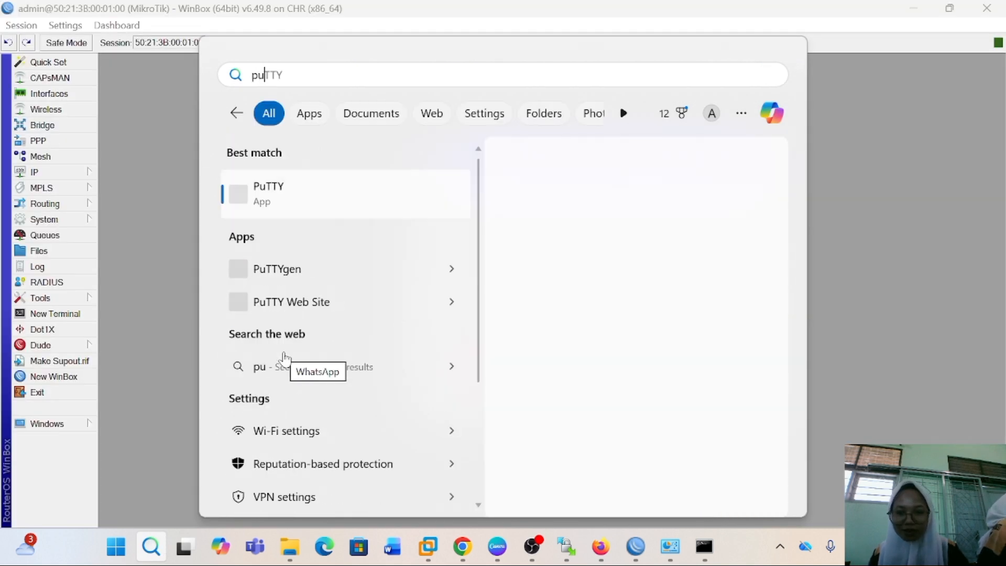
click(334, 192)
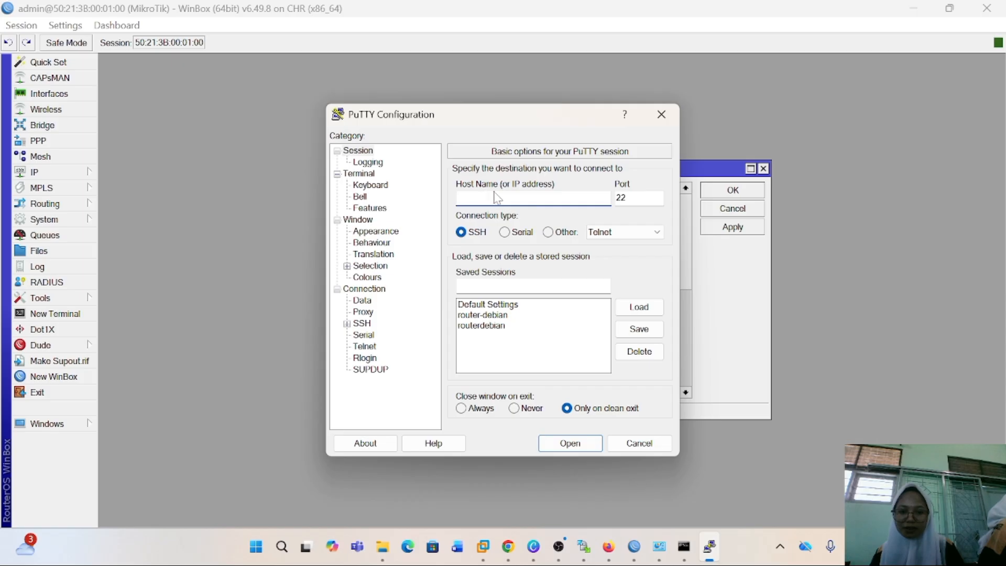
text(192.16)
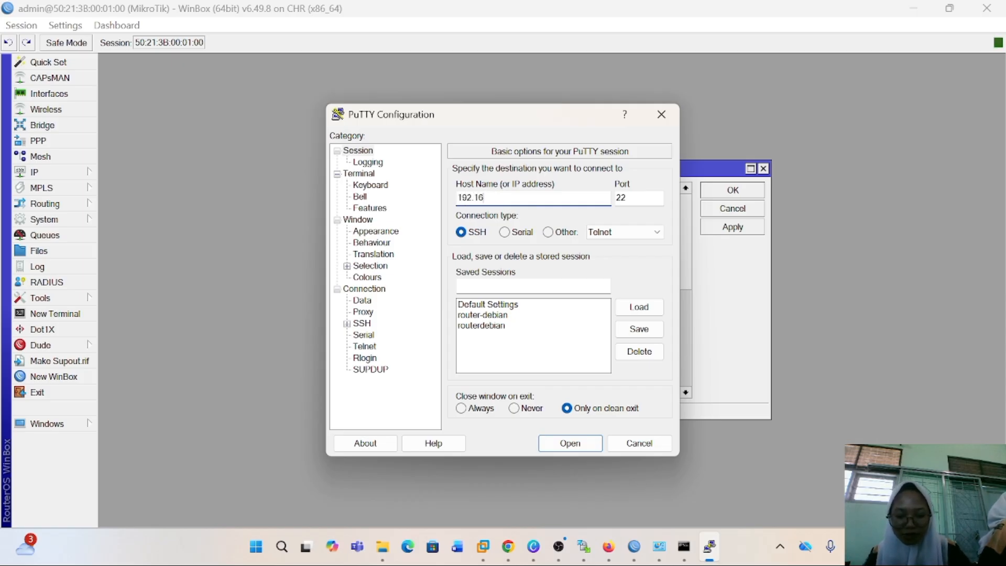
text(8.5.134)
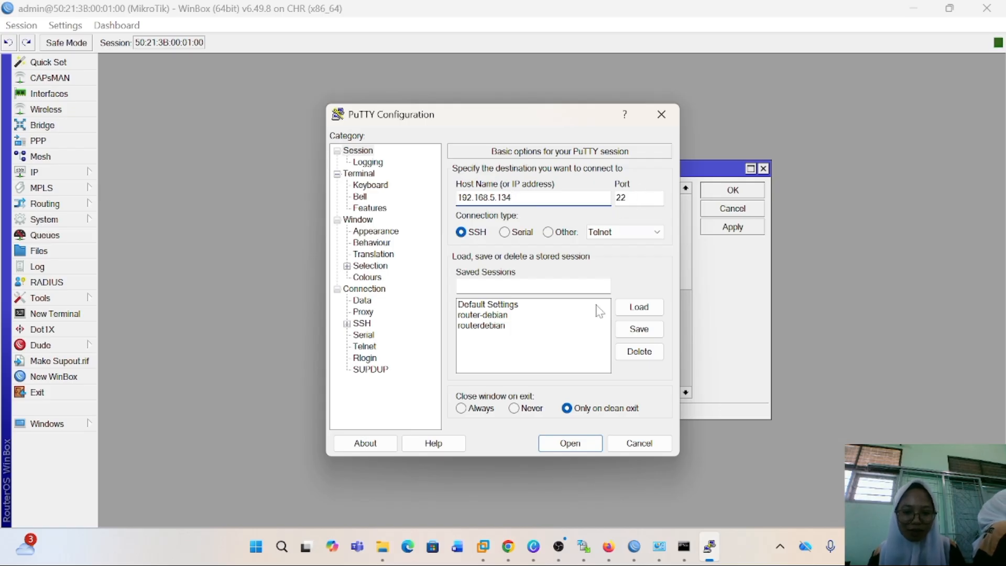
click(565, 444)
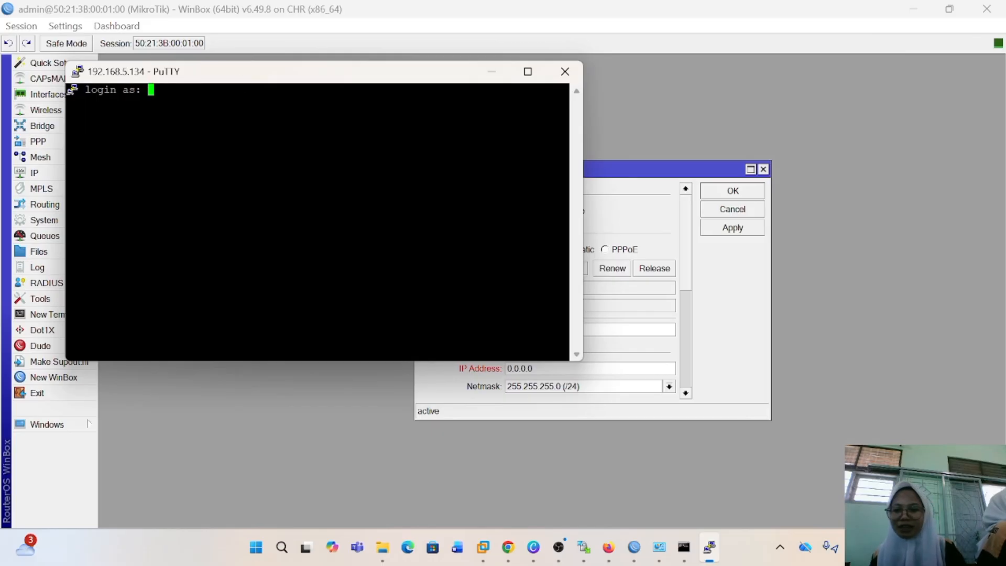
Log in to the router's PuTTY SSH session with the admin username
text(admin)
key(Return)
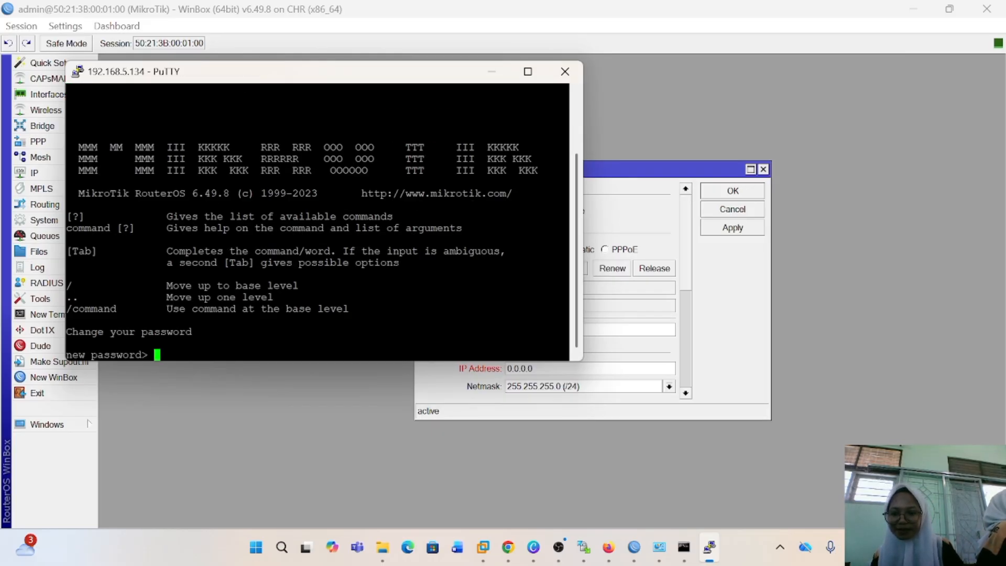